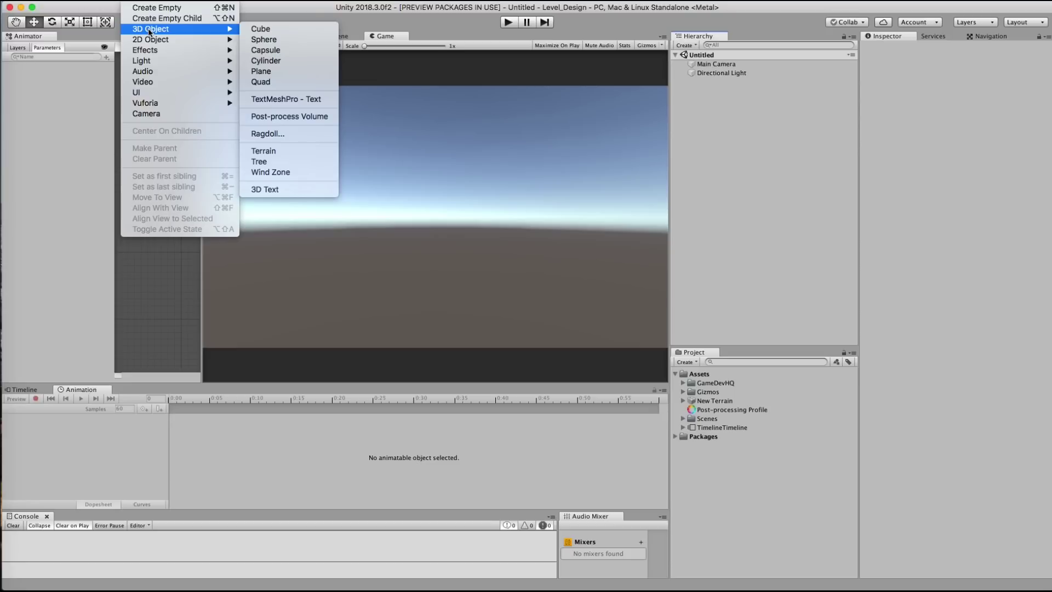
# Add a Terrain object and frame its corner in the Scene view
pyautogui.click(269, 153)
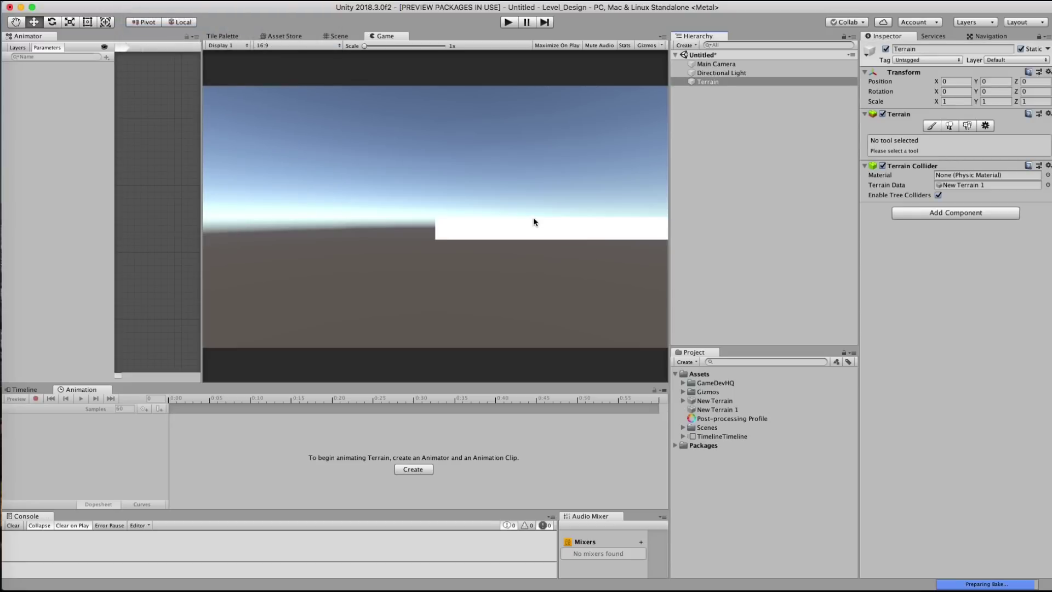
pyautogui.click(335, 36)
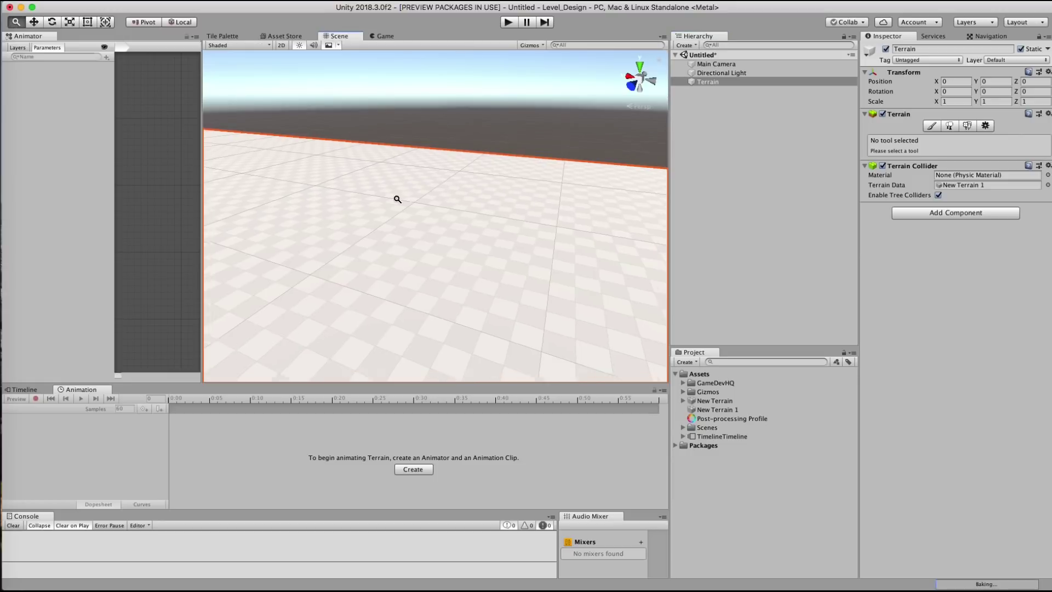
pyautogui.keyDown('alt'); pyautogui.moveTo(397, 197); pyautogui.dragTo(3, 206, button='right'); pyautogui.keyUp('alt')
pyautogui.moveTo(493, 181)
pyautogui.keyDown('alt'); pyautogui.mouseDown()
pyautogui.moveTo(612, 226)
pyautogui.moveTo(1021, 247)
pyautogui.moveTo(857, 246)
pyautogui.mouseUp(); pyautogui.keyUp('alt')
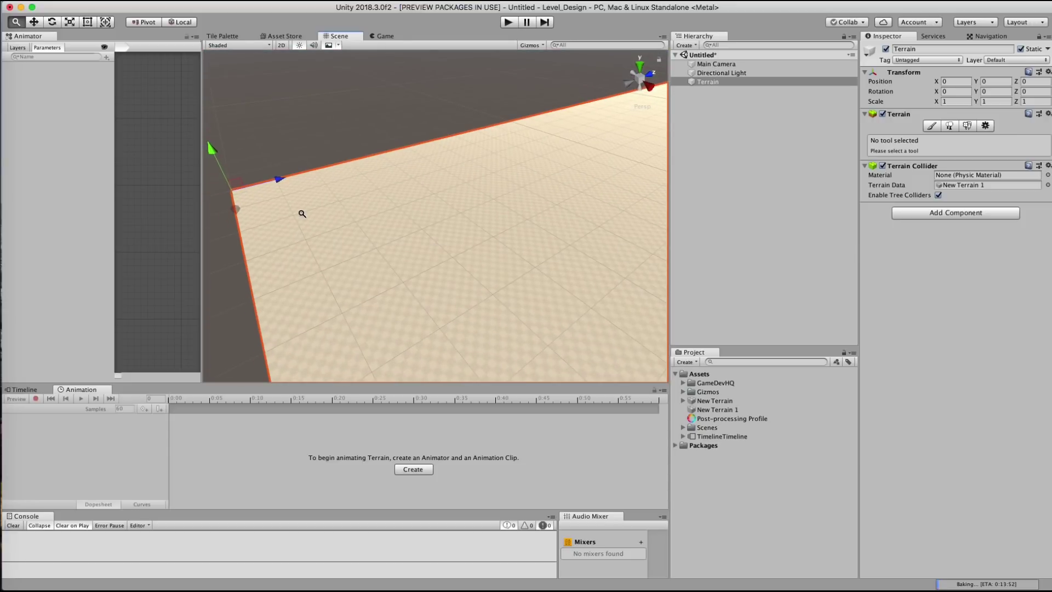
pyautogui.moveTo(301, 214); pyautogui.dragTo(406, 199)
pyautogui.keyDown('alt'); pyautogui.moveTo(405, 199); pyautogui.dragTo(416, 221, button='right'); pyautogui.keyUp('alt')
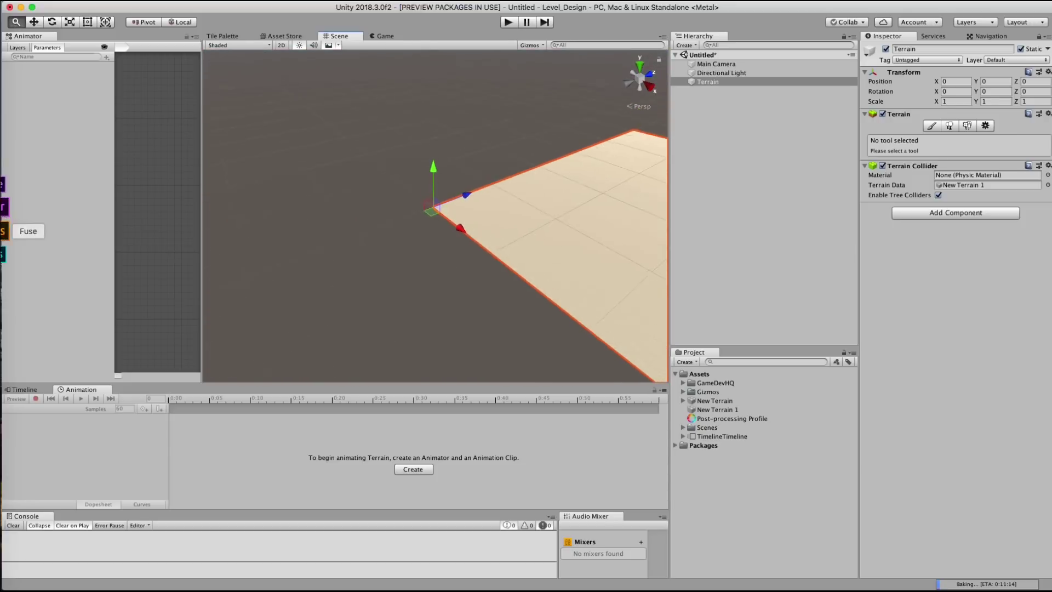
# Add a Cube and reset its Transform to the world origin
pyautogui.click(152, 1)
pyautogui.moveTo(150, 29)
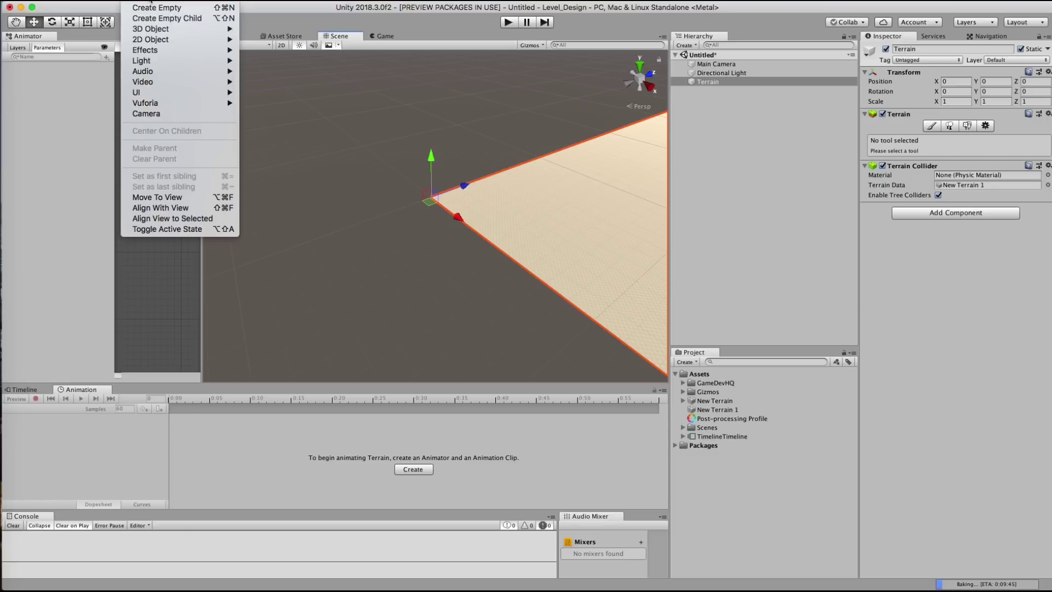
pyautogui.click(261, 30)
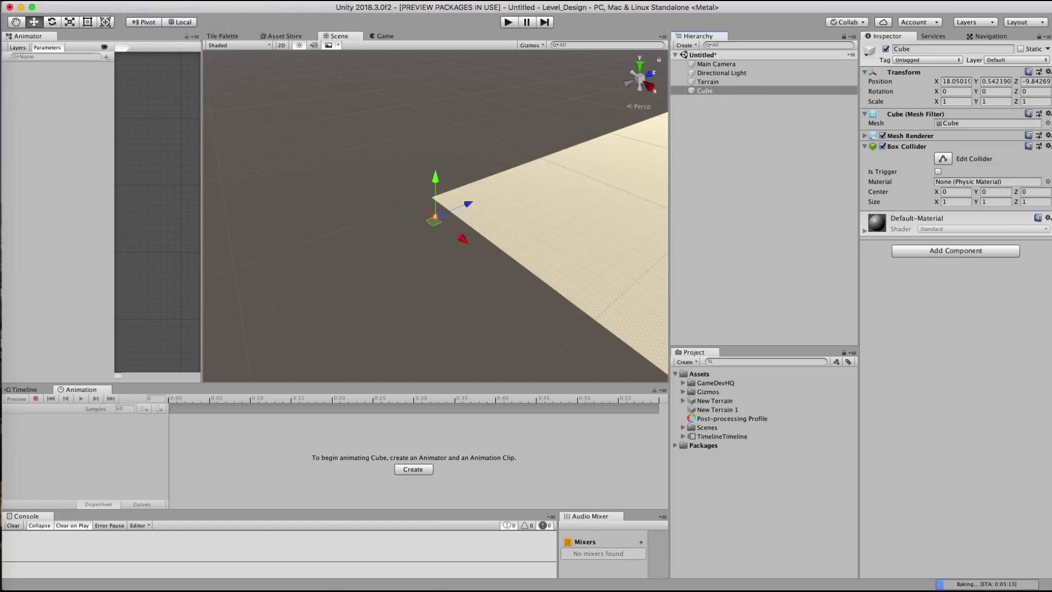
pyautogui.click(1048, 72)
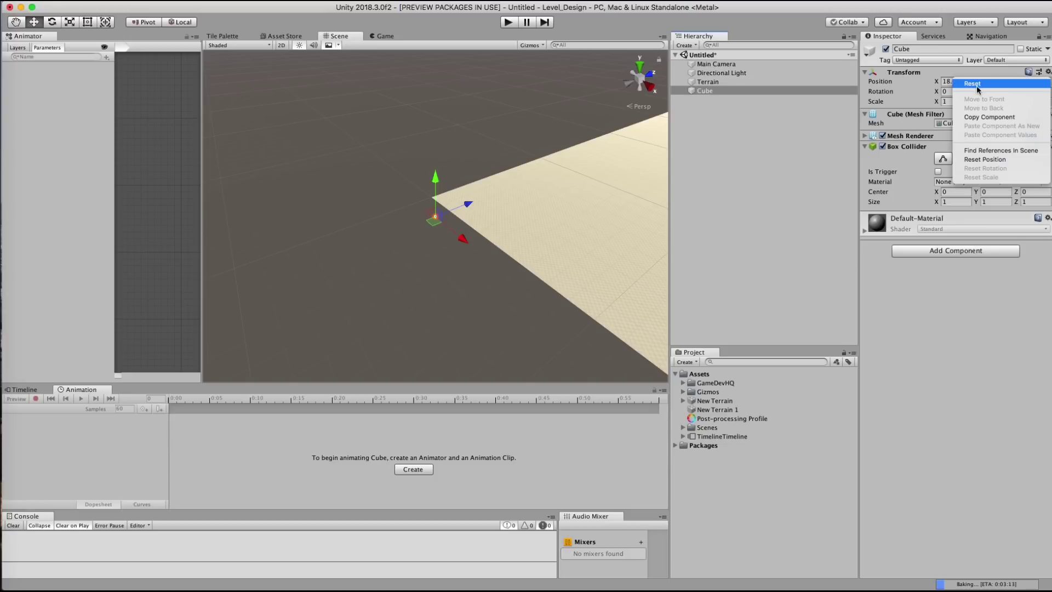
pyautogui.click(978, 85)
# Orbit the view across the terrain and select the Terrain
pyautogui.keyDown('alt'); pyautogui.moveTo(424, 199); pyautogui.dragTo(302, 104, button='right'); pyautogui.keyUp('alt')
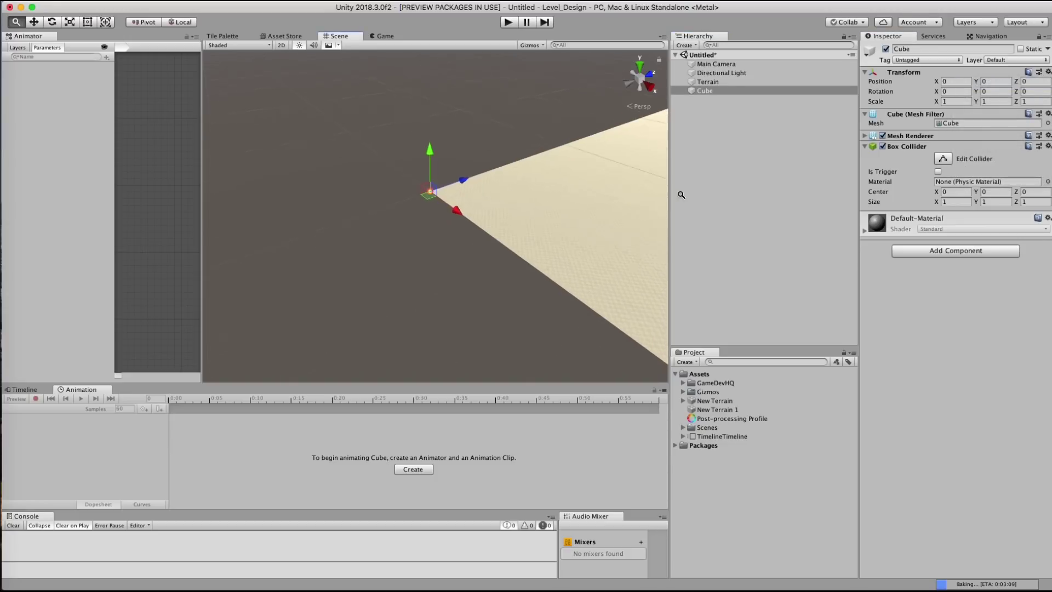
pyautogui.keyDown('alt'); pyautogui.moveTo(931, 181); pyautogui.dragTo(1029, 203, button='right'); pyautogui.keyUp('alt')
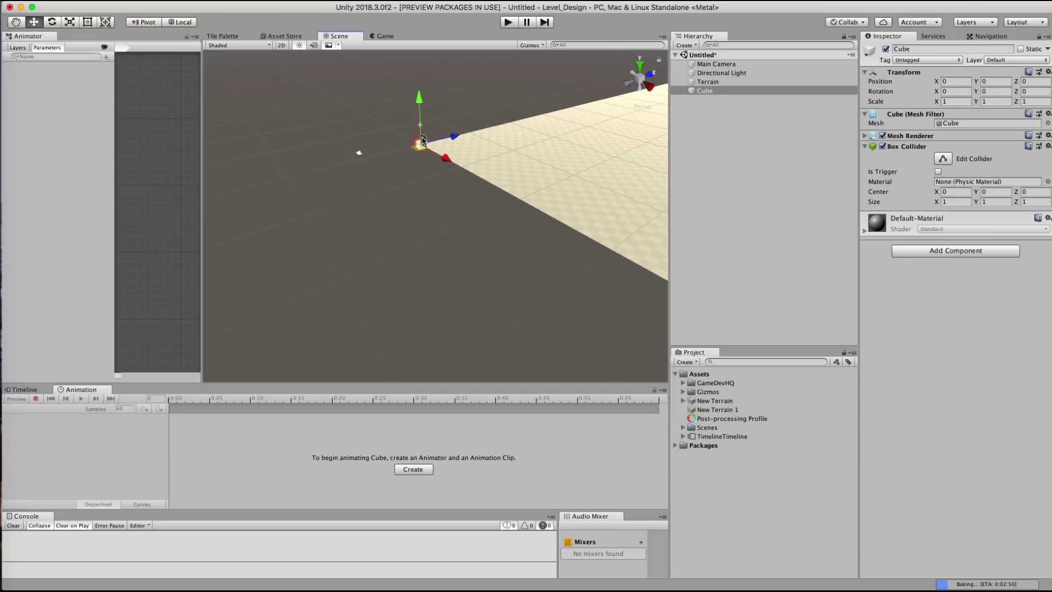
pyautogui.keyDown('alt'); pyautogui.moveTo(527, 167); pyautogui.dragTo(746, 137); pyautogui.keyUp('alt')
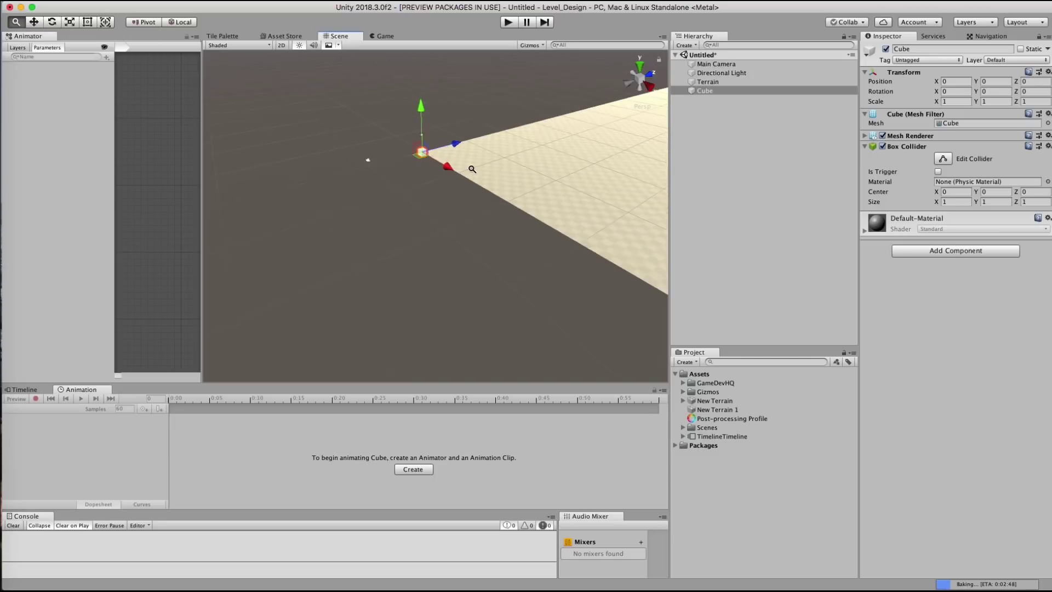
pyautogui.click(711, 81)
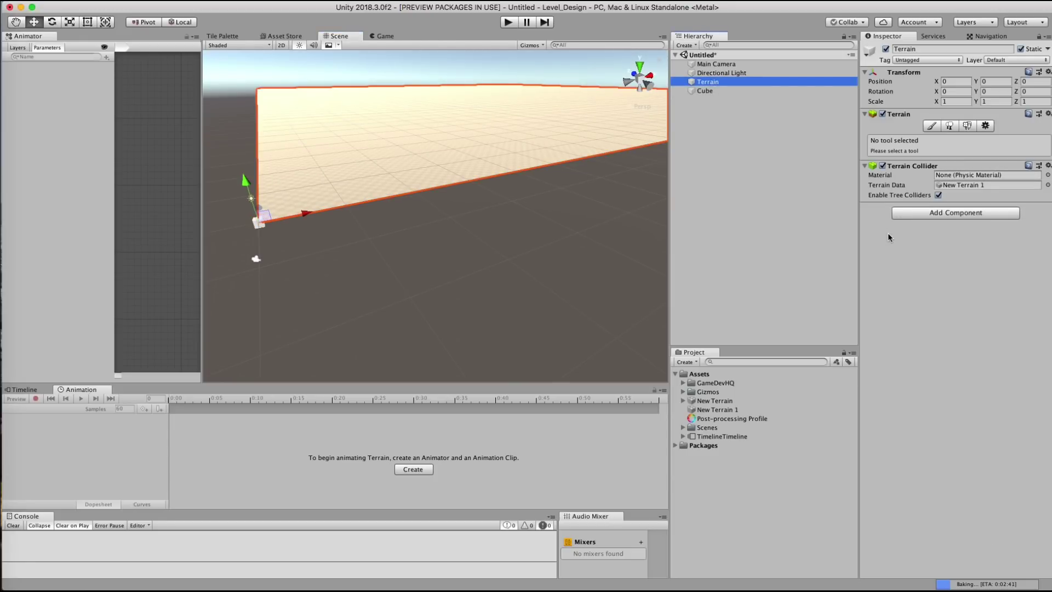
# Set the Terrain Width and Length to 250 in Terrain Settings
pyautogui.click(985, 126)
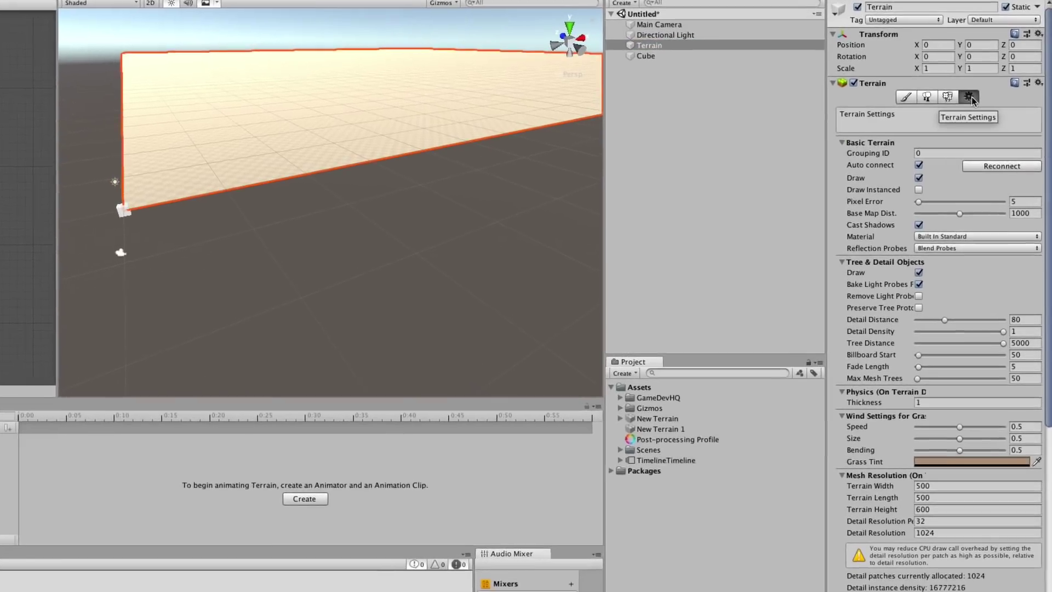
pyautogui.scroll(-4, 859, 494)
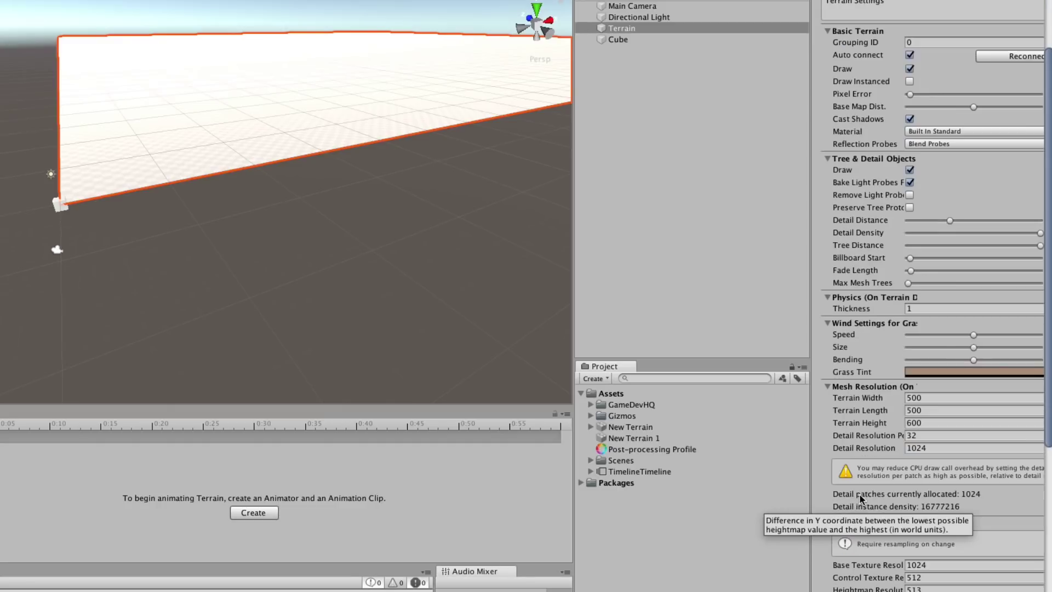
pyautogui.scroll(-2, 859, 493)
pyautogui.click(981, 339)
pyautogui.scroll(-1, 991, 344)
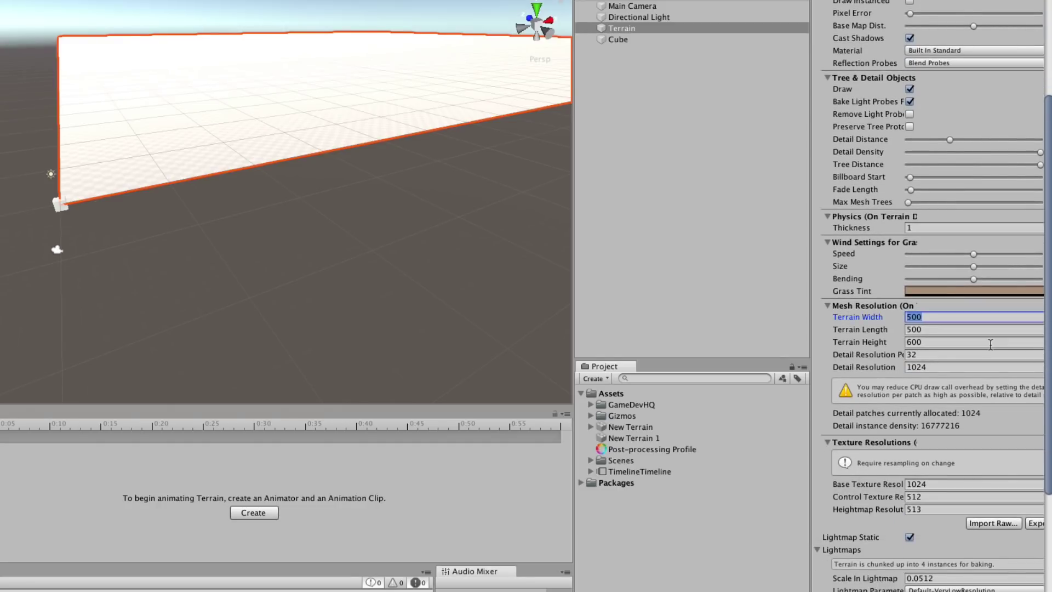
pyautogui.write('250')
pyautogui.press('Return')
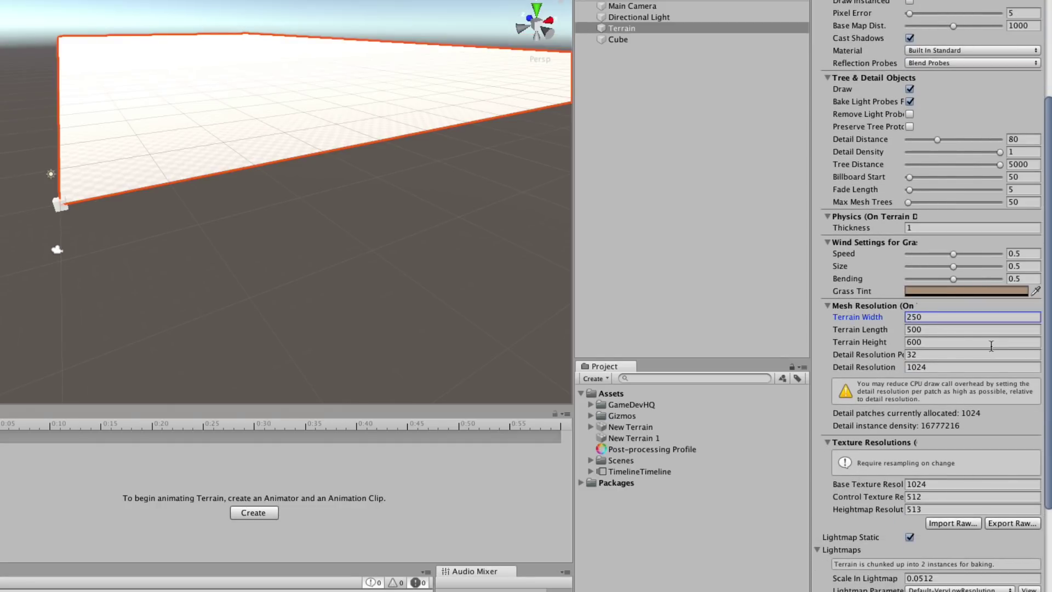
pyautogui.click(937, 331)
pyautogui.write('250')
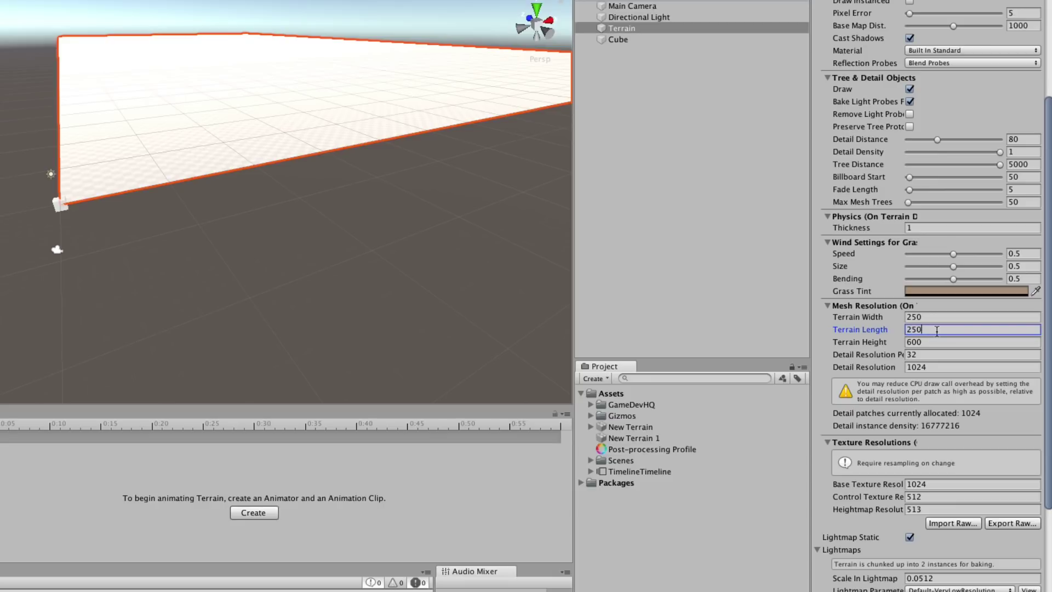
pyautogui.press('Return')
pyautogui.scroll(-2, 871, 449)
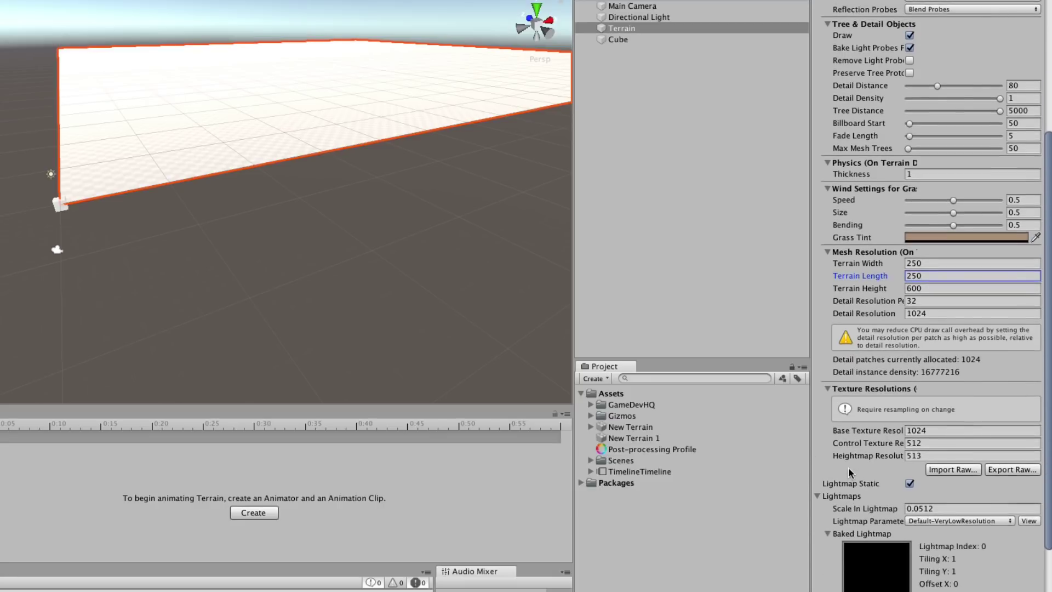
pyautogui.scroll(-5, 854, 466)
pyautogui.scroll(5, 847, 463)
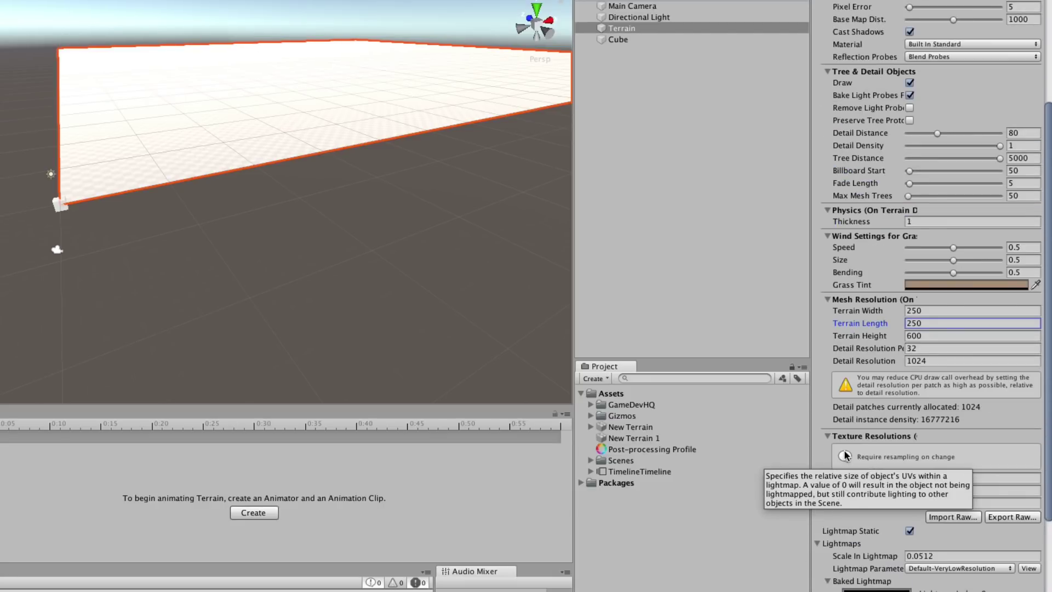
pyautogui.scroll(5, 863, 348)
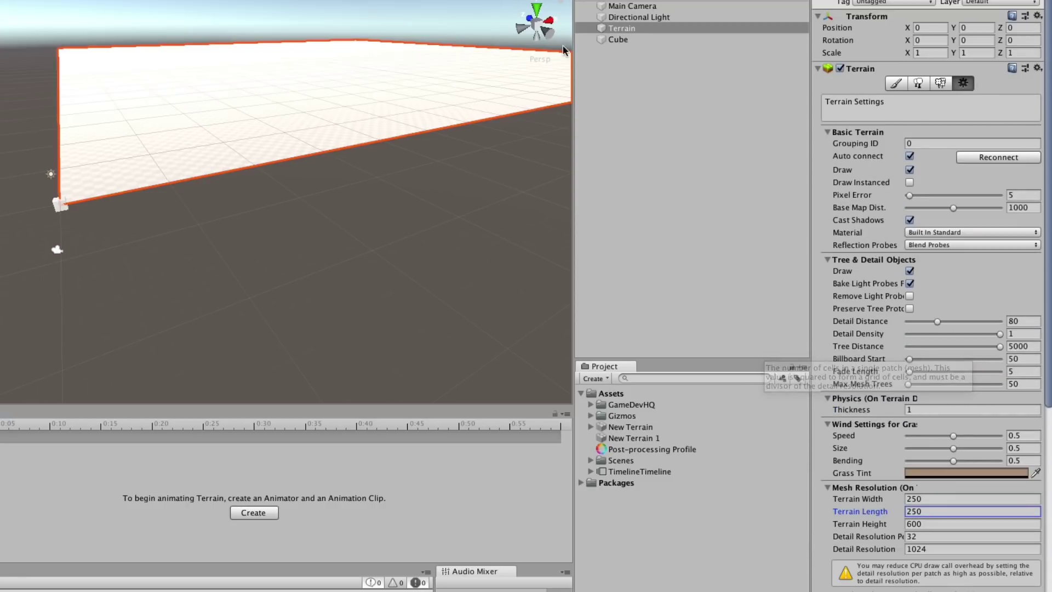
# Set the terrain's position X and Z to -125, centring it on the cube
pyautogui.click(618, 30)
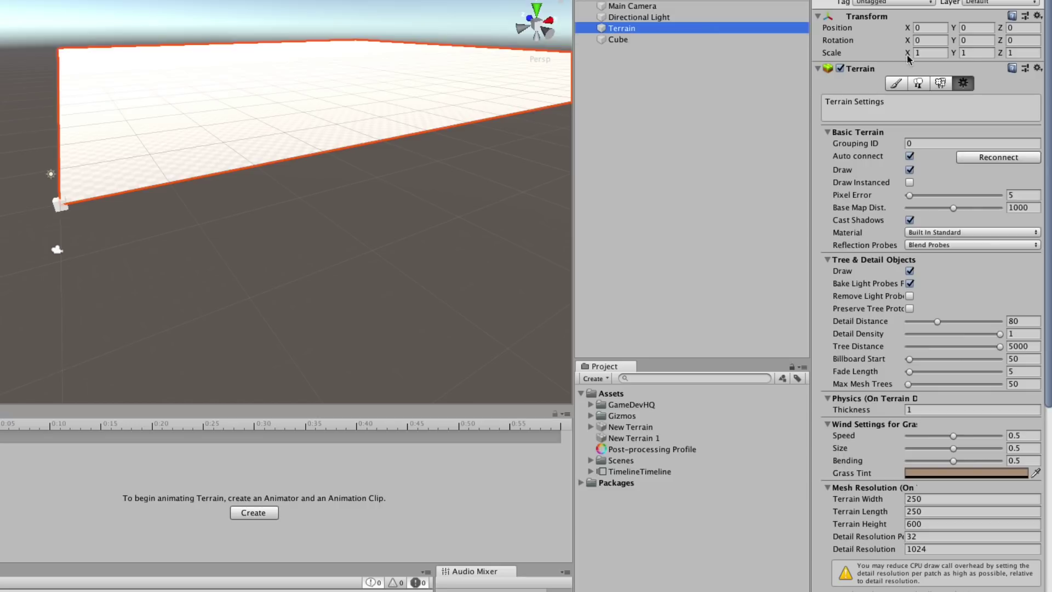
pyautogui.click(928, 29)
pyautogui.write('-')
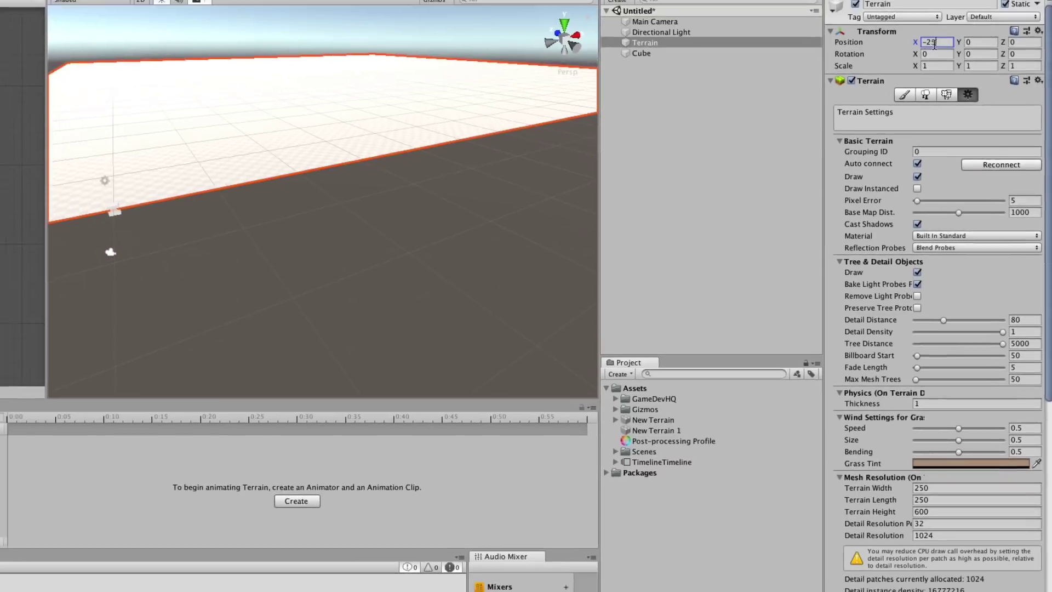
pyautogui.write('250')
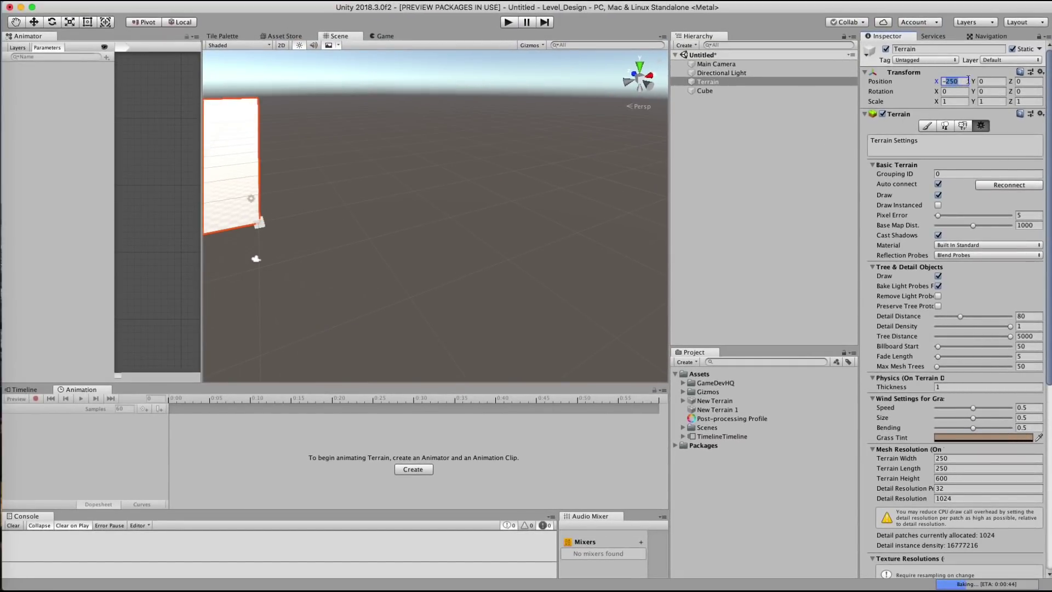
pyautogui.write('-125')
pyautogui.press('Tab')
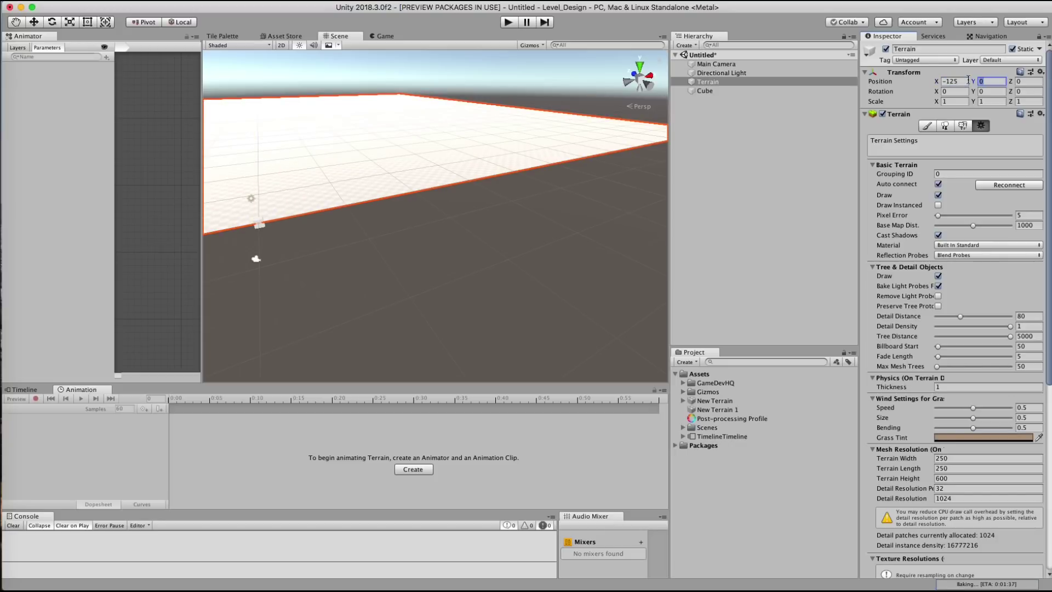
pyautogui.write('-125')
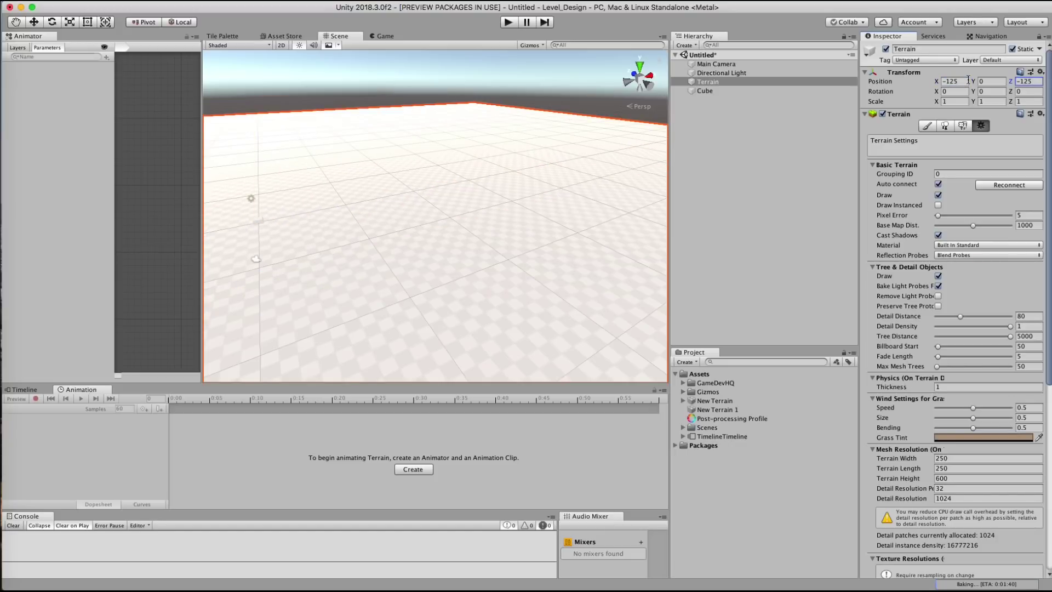
pyautogui.keyDown('alt'); pyautogui.moveTo(606, 195); pyautogui.dragTo(520, 236); pyautogui.keyUp('alt')
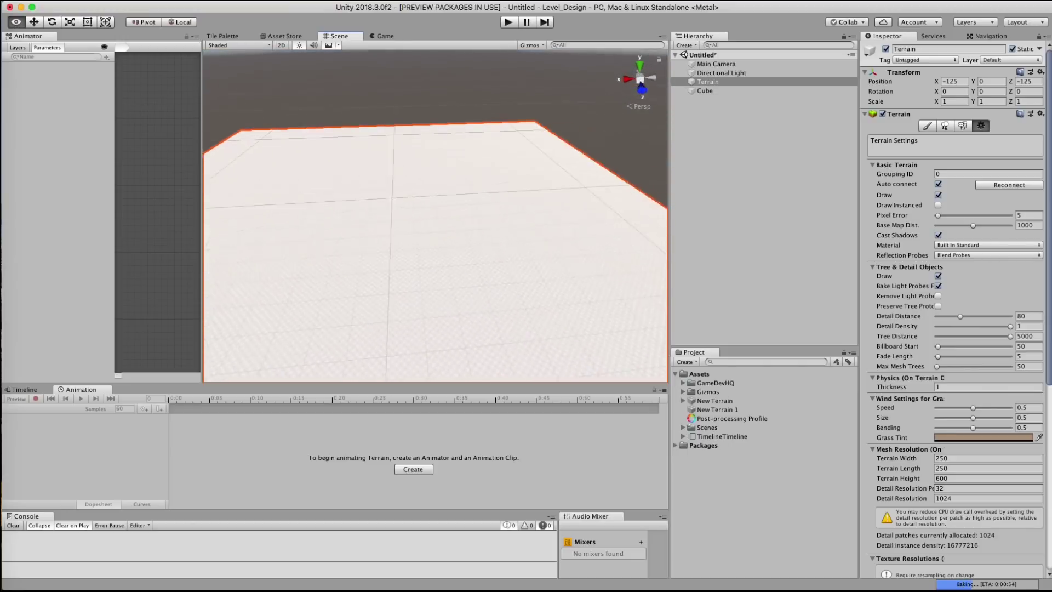
pyautogui.moveTo(520, 237)
pyautogui.keyDown('alt'); pyautogui.mouseDown()
pyautogui.moveTo(482, 263)
pyautogui.moveTo(742, 299)
pyautogui.mouseUp(); pyautogui.keyUp('alt')
pyautogui.moveTo(416, 173)
pyautogui.keyDown('alt'); pyautogui.mouseDown()
pyautogui.moveTo(524, 165)
pyautogui.moveTo(482, 165)
pyautogui.mouseUp(); pyautogui.keyUp('alt')
pyautogui.moveTo(499, 239)
pyautogui.keyDown('alt'); pyautogui.mouseDown()
pyautogui.moveTo(511, 321)
pyautogui.moveTo(395, 136)
pyautogui.mouseUp(); pyautogui.keyUp('alt')
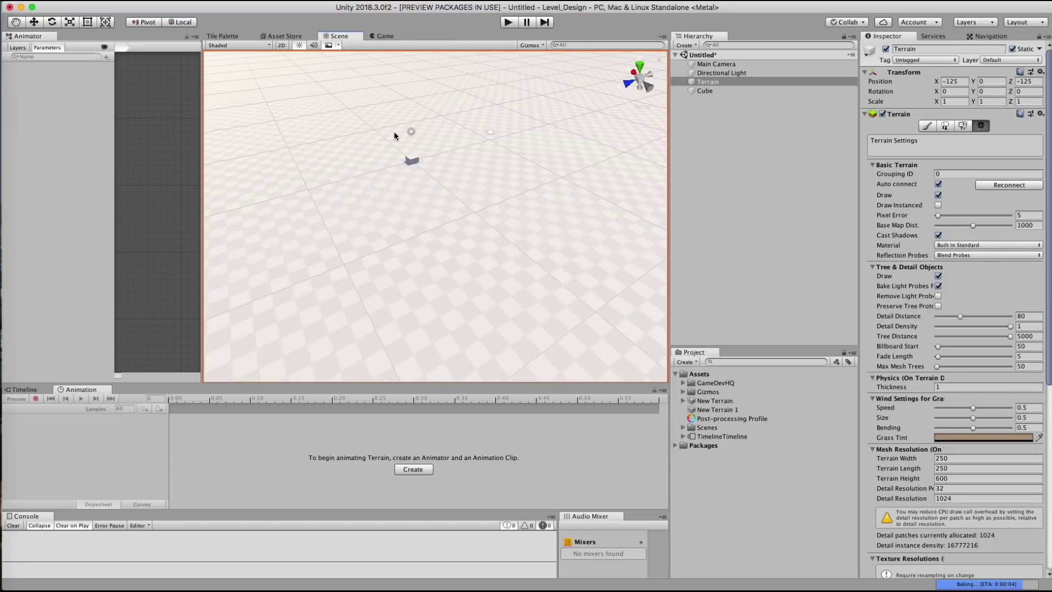
pyautogui.click(950, 489)
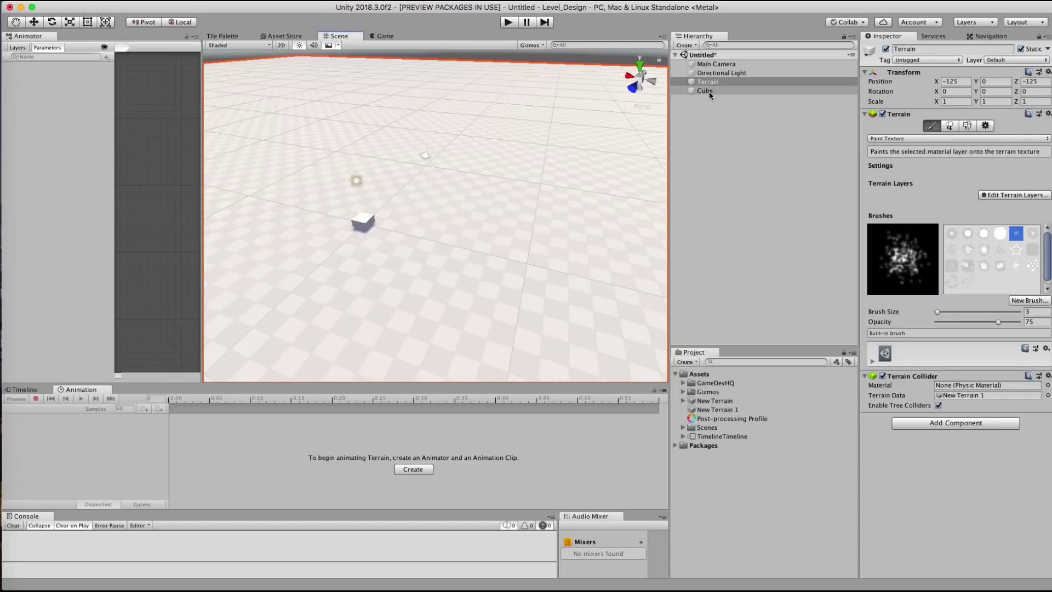
# Orbit around the terrain and cube, then bring up the Filebase 3D listing
pyautogui.keyDown('alt'); pyautogui.moveTo(446, 236); pyautogui.dragTo(516, 248); pyautogui.keyUp('alt')
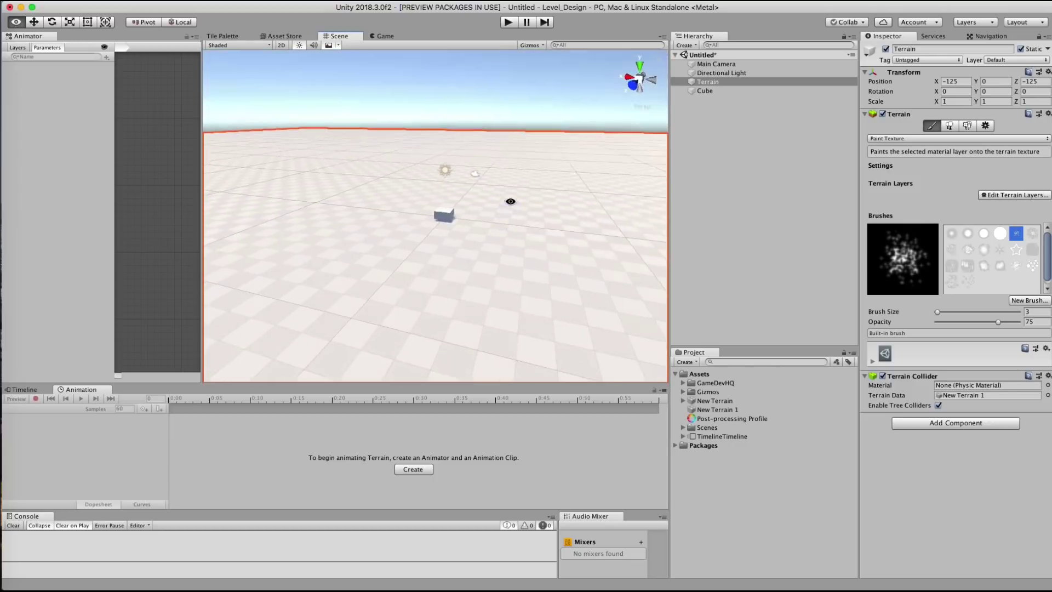
pyautogui.keyDown('alt'); pyautogui.moveTo(510, 201); pyautogui.dragTo(407, 281); pyautogui.keyUp('alt')
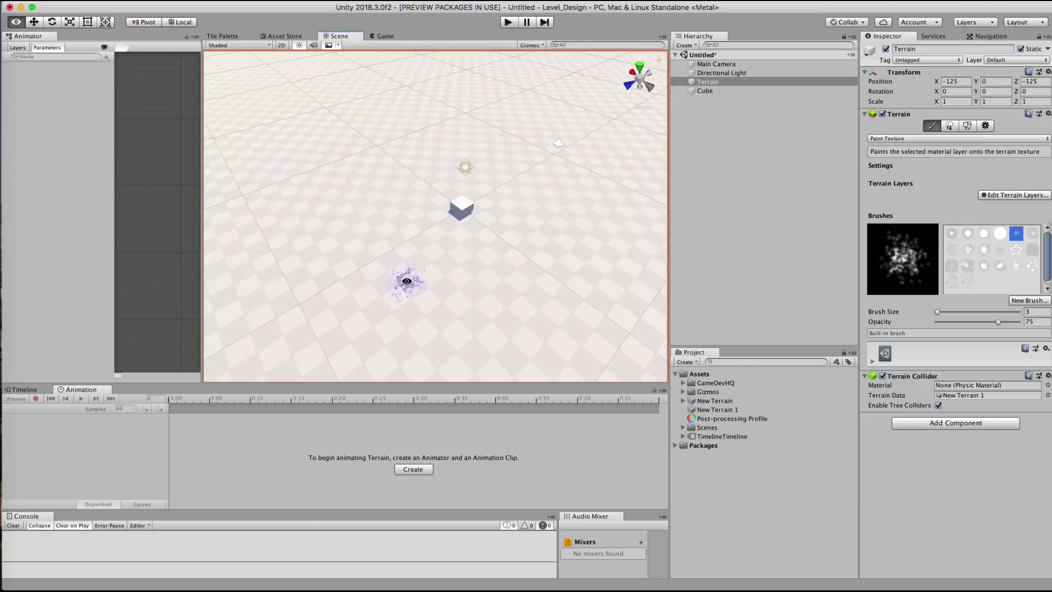
pyautogui.scroll(-5, 406, 281)
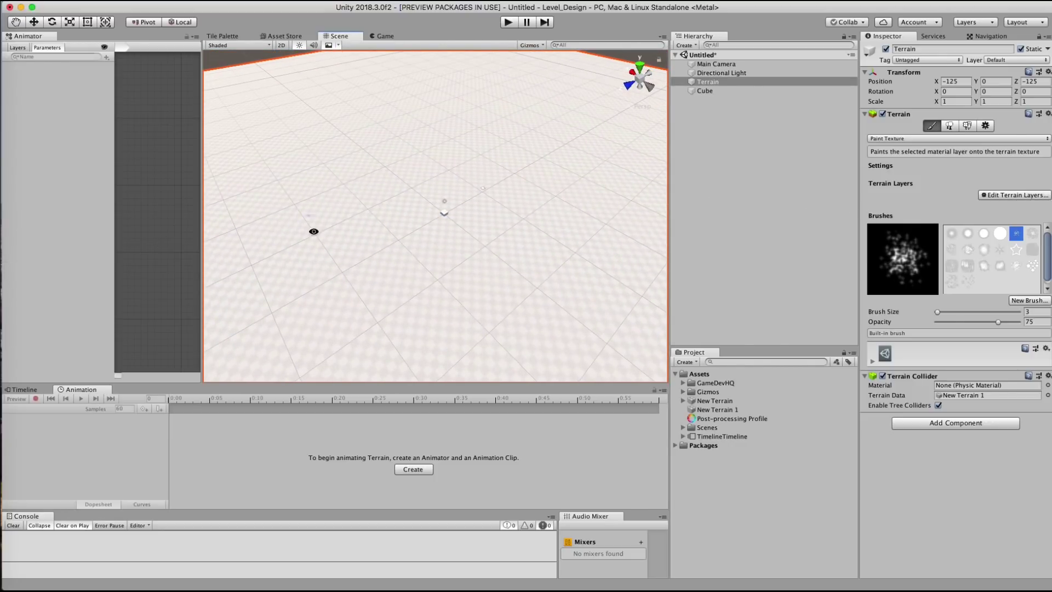
pyautogui.keyDown('alt'); pyautogui.moveTo(313, 231); pyautogui.dragTo(353, 204); pyautogui.keyUp('alt')
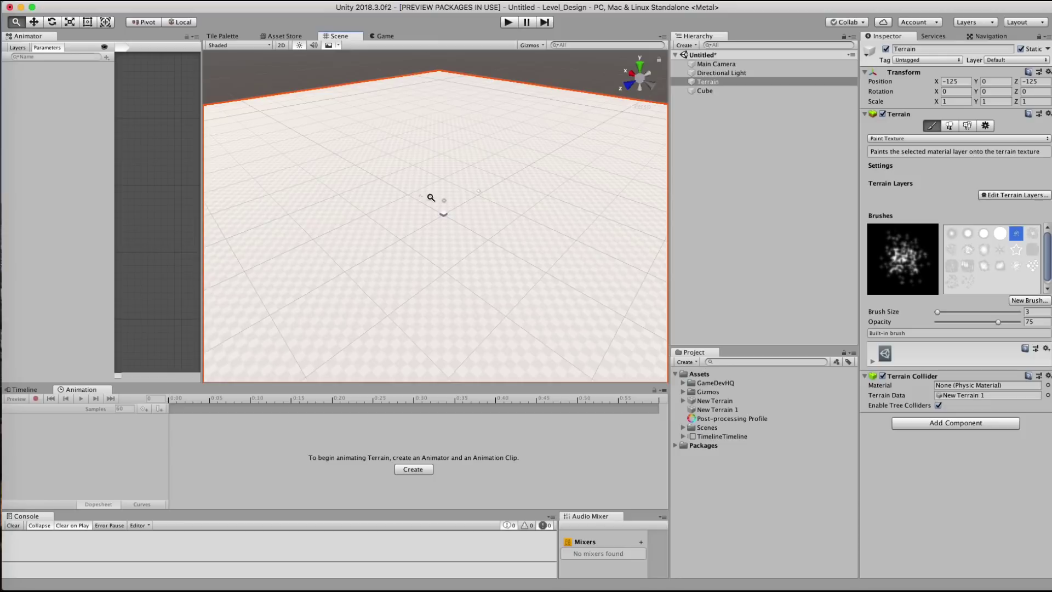
pyautogui.keyDown('alt'); pyautogui.moveTo(431, 197); pyautogui.dragTo(752, 204, button='right'); pyautogui.keyUp('alt')
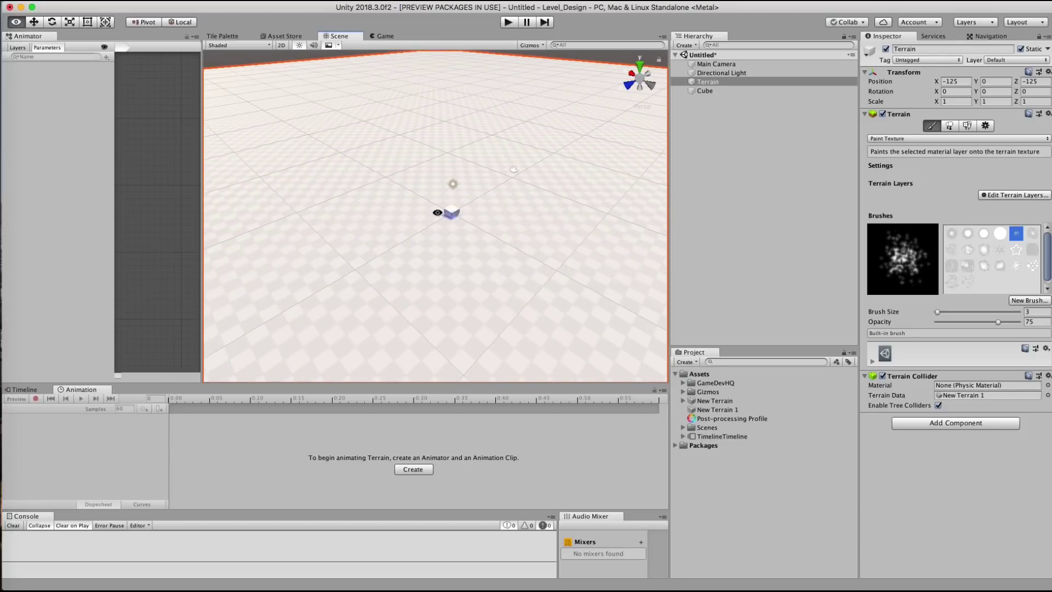
pyautogui.keyDown('alt'); pyautogui.moveTo(438, 212); pyautogui.dragTo(370, 40); pyautogui.keyUp('alt')
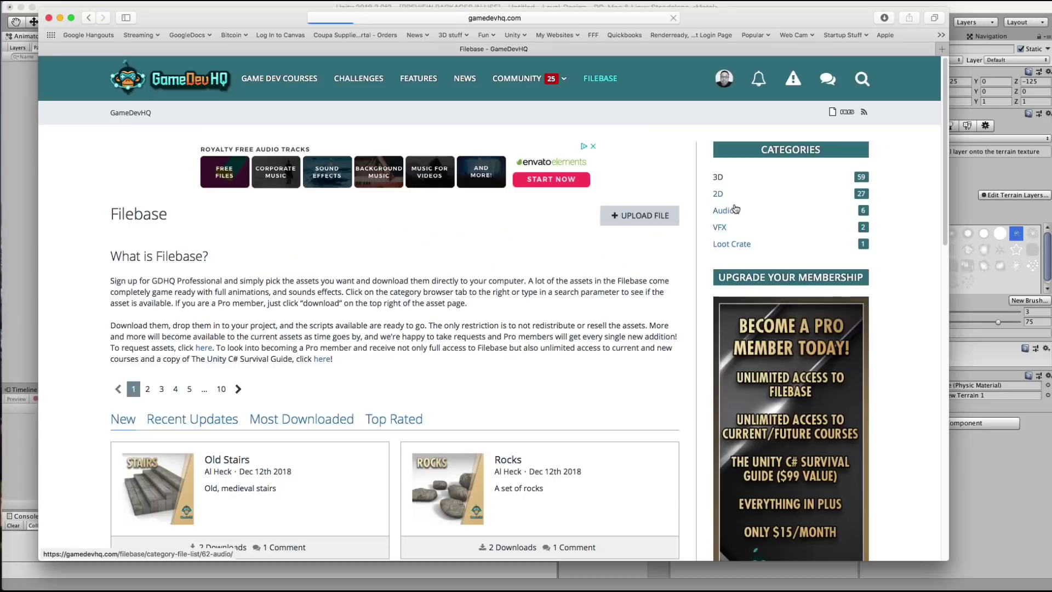
pyautogui.click(718, 176)
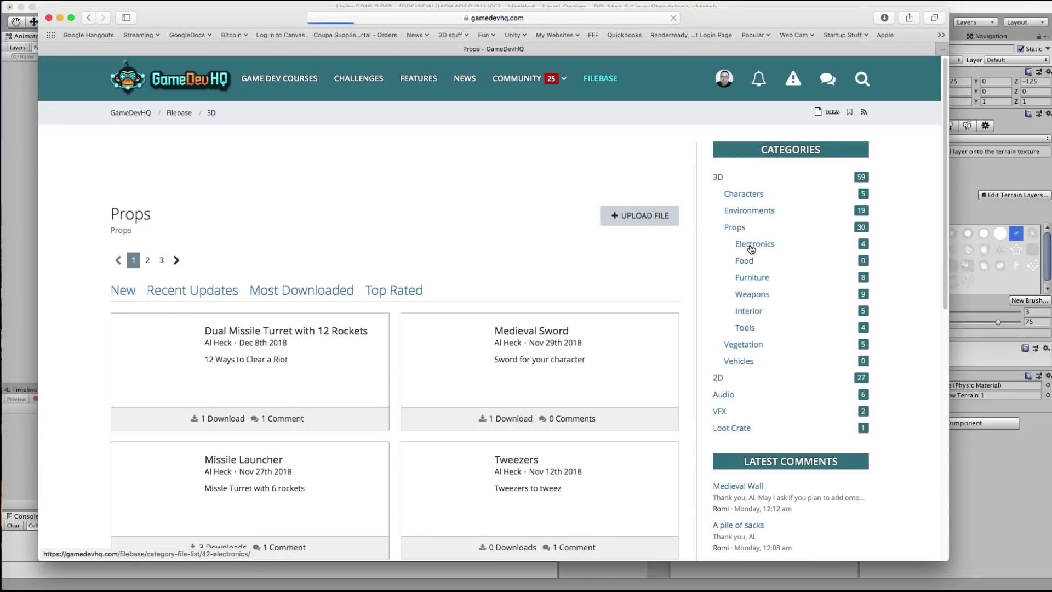
# Browse the Environments > Urban listing on Filebase to find the Crypt asset
pyautogui.click(746, 211)
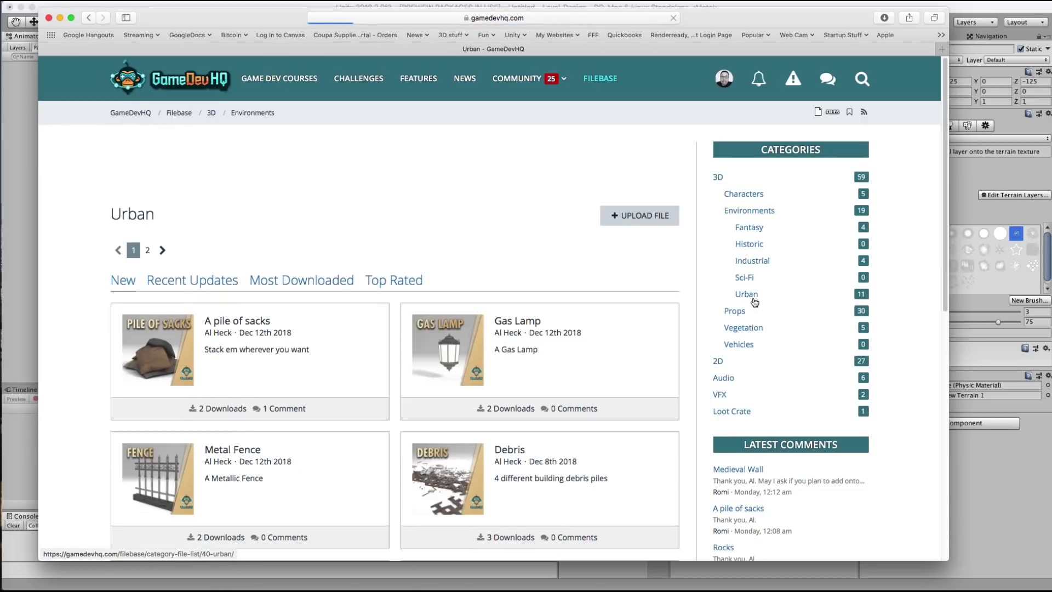
pyautogui.scroll(-5, 488, 351)
pyautogui.scroll(-7, 487, 351)
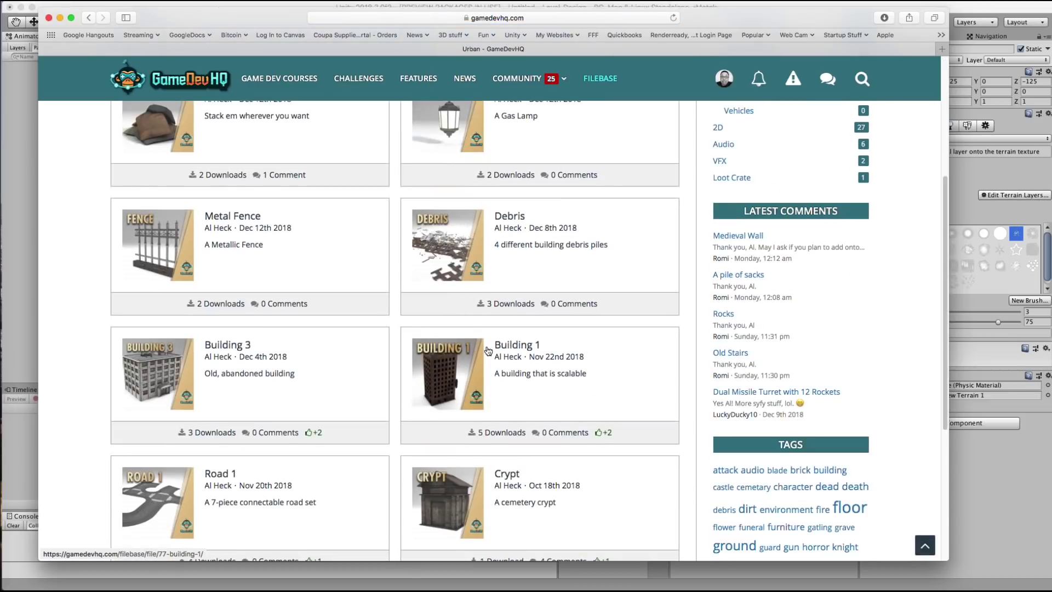
pyautogui.scroll(-3, 424, 378)
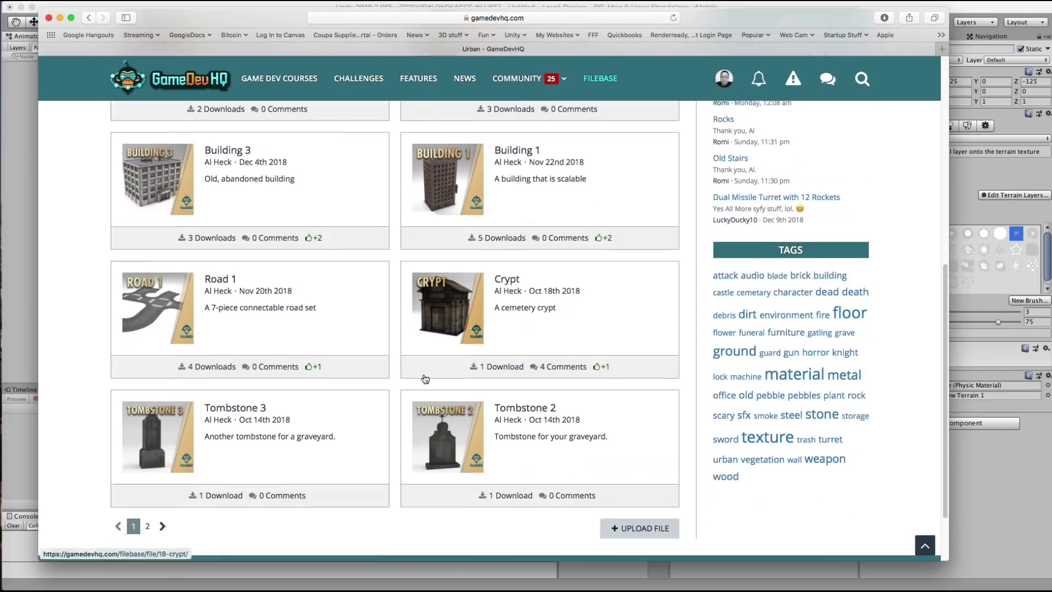
pyautogui.scroll(-2, 438, 329)
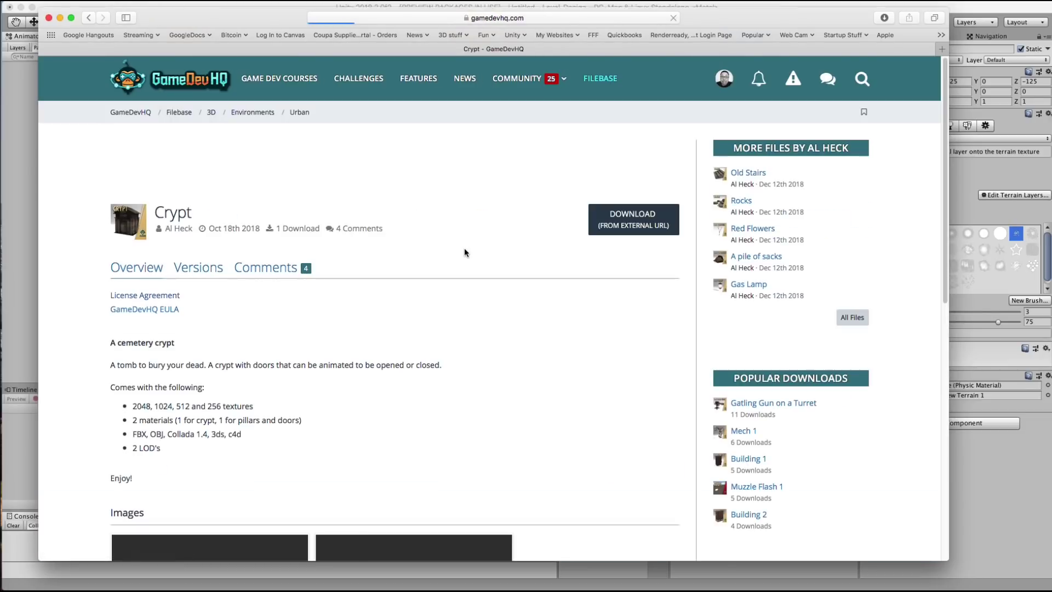
pyautogui.scroll(-5, 403, 342)
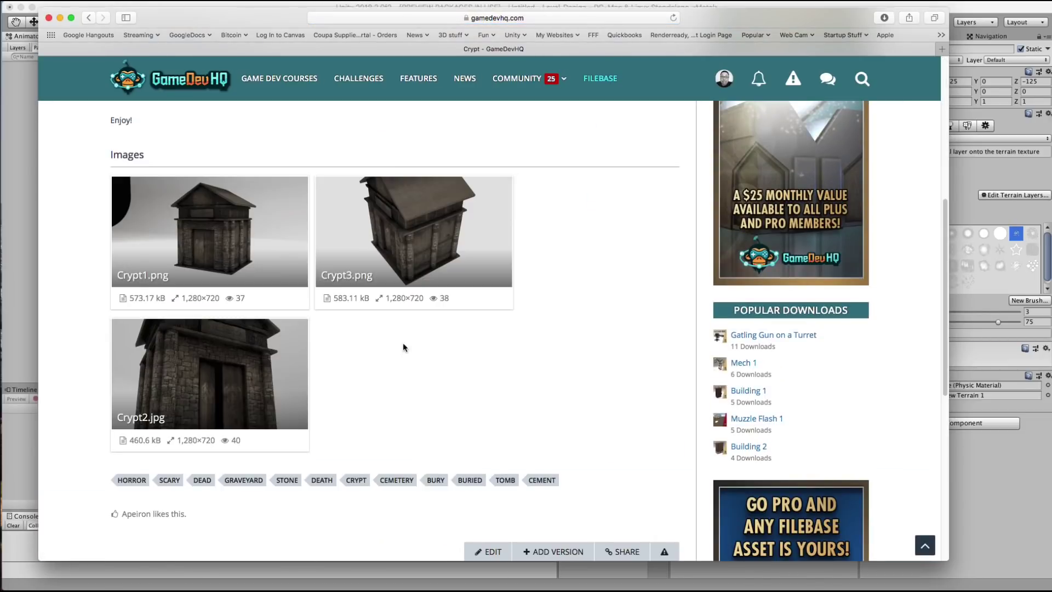
pyautogui.scroll(6, 433, 341)
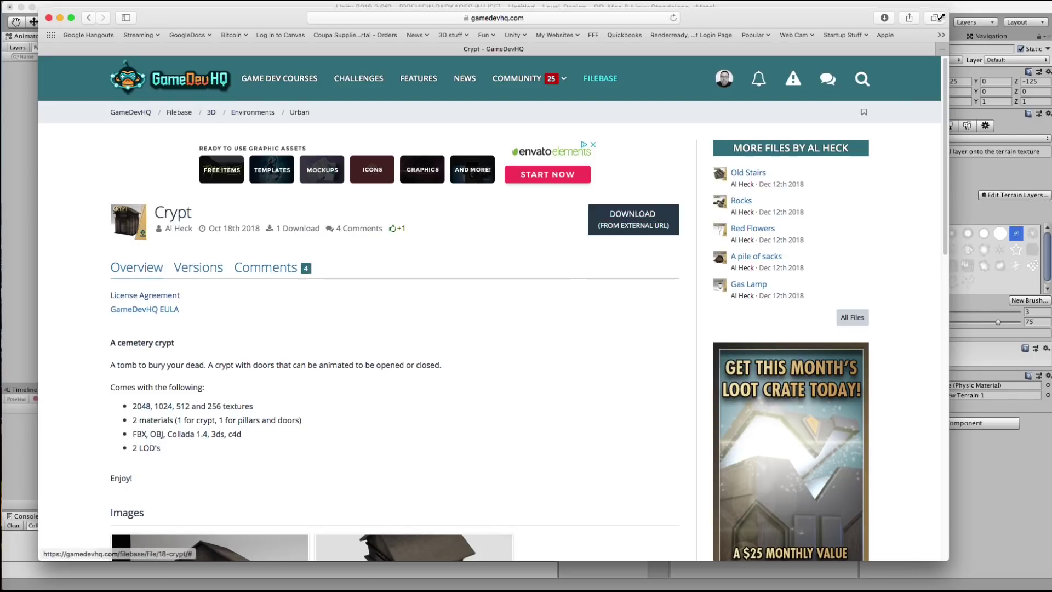
pyautogui.press('super+Tab')
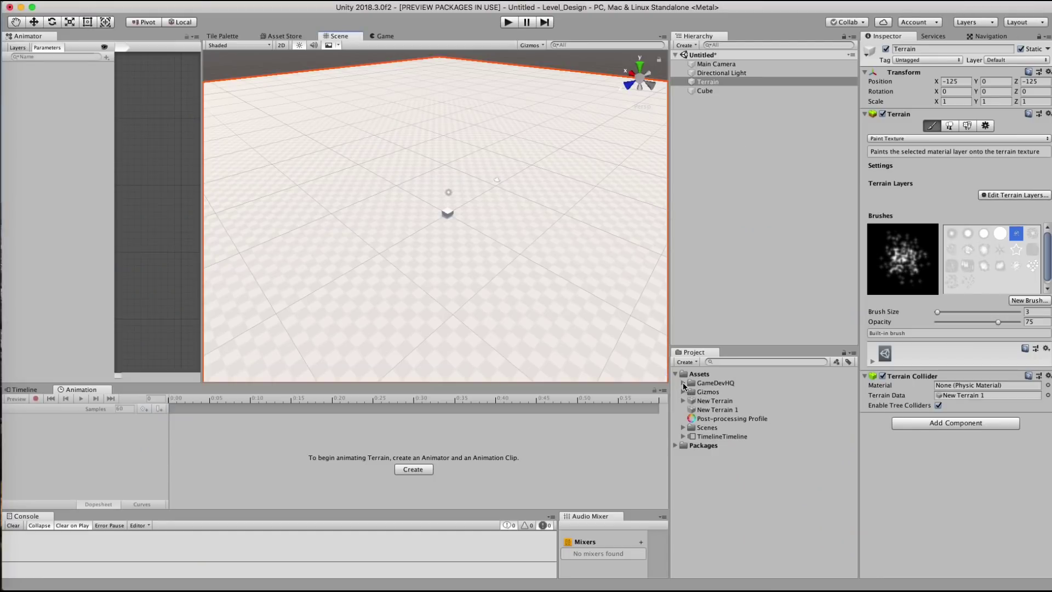
# Select Crypt.unitypackage inside the local Crypt folder in Finder
pyautogui.press('super+Tab')
pyautogui.write('crypt')
pyautogui.click(352, 48)
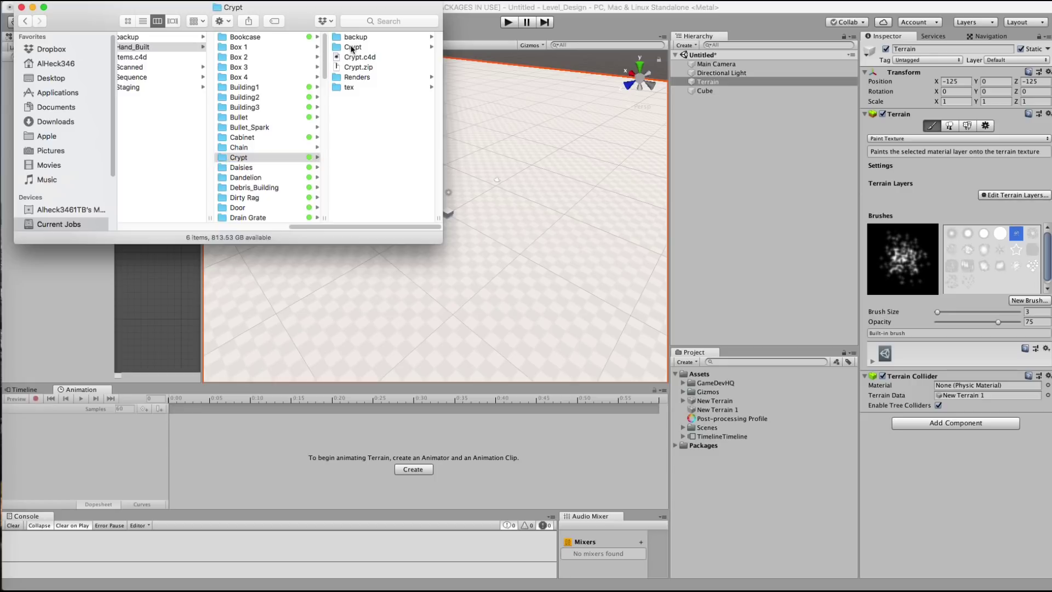
pyautogui.click(356, 107)
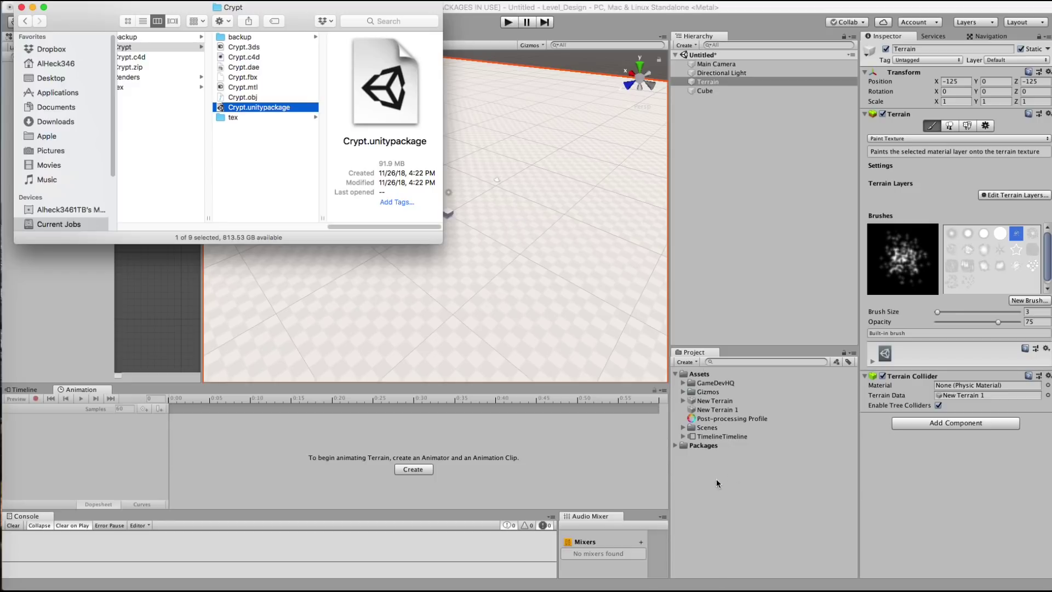
# Expand GameDevHQ/Filebase/3D/Environments/Urban/Crypt/FBX and select the Crypt model
pyautogui.click(684, 385)
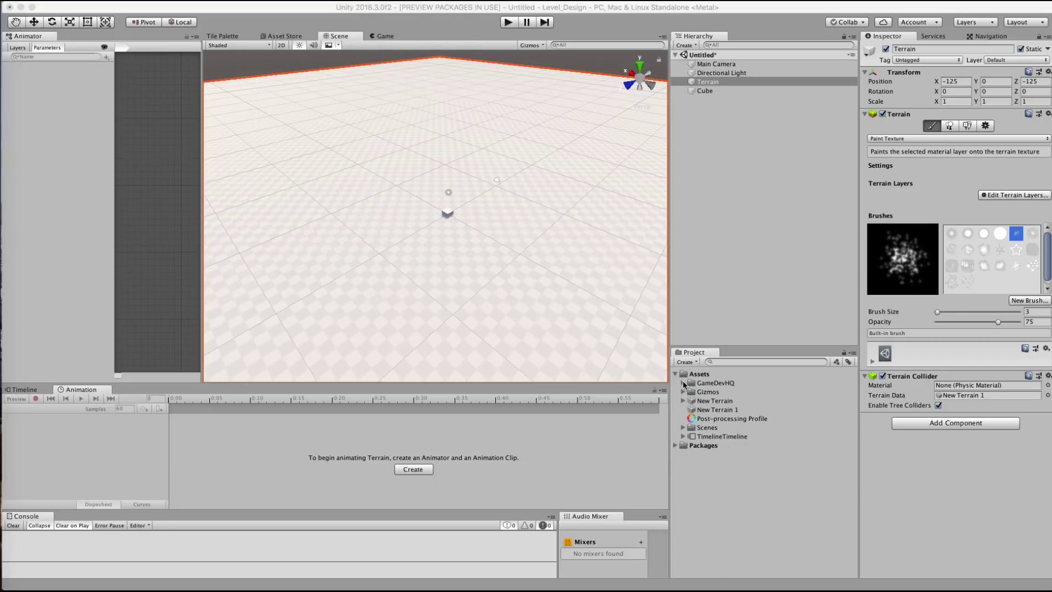
pyautogui.click(699, 401)
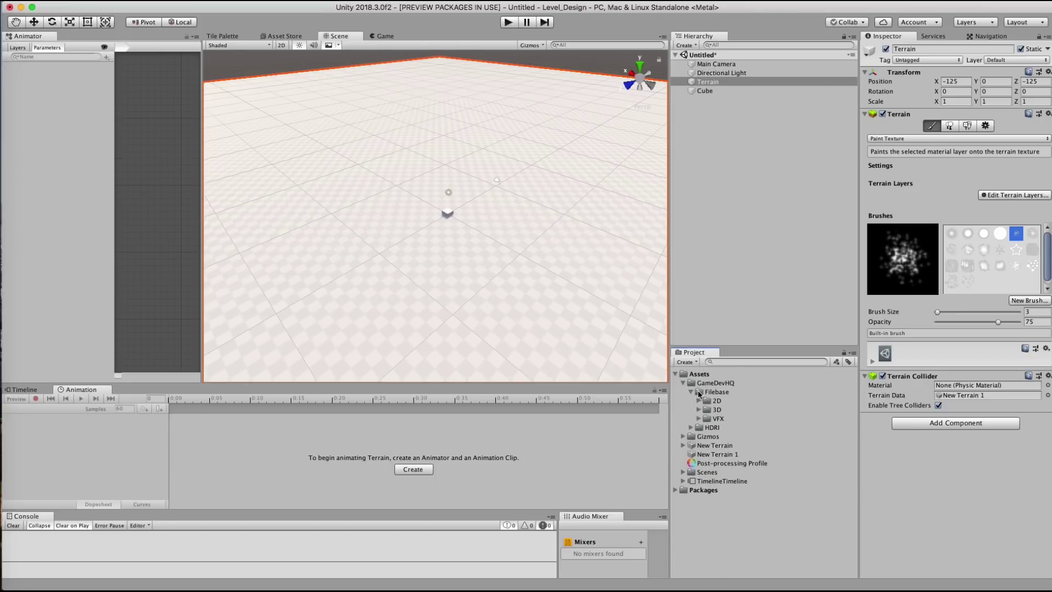
pyautogui.click(699, 410)
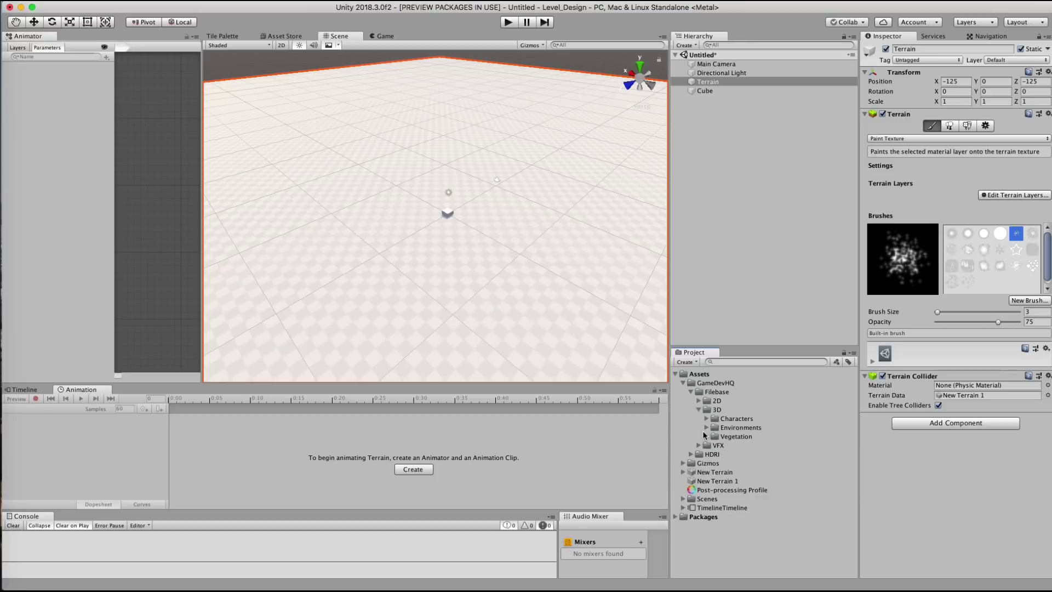
pyautogui.click(706, 427)
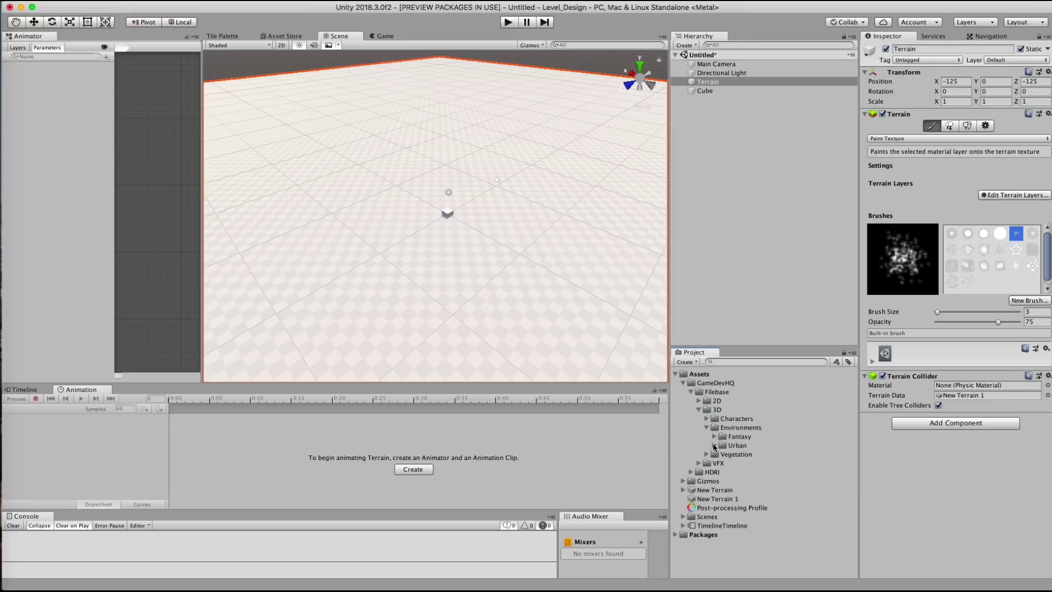
pyautogui.click(714, 445)
pyautogui.click(722, 454)
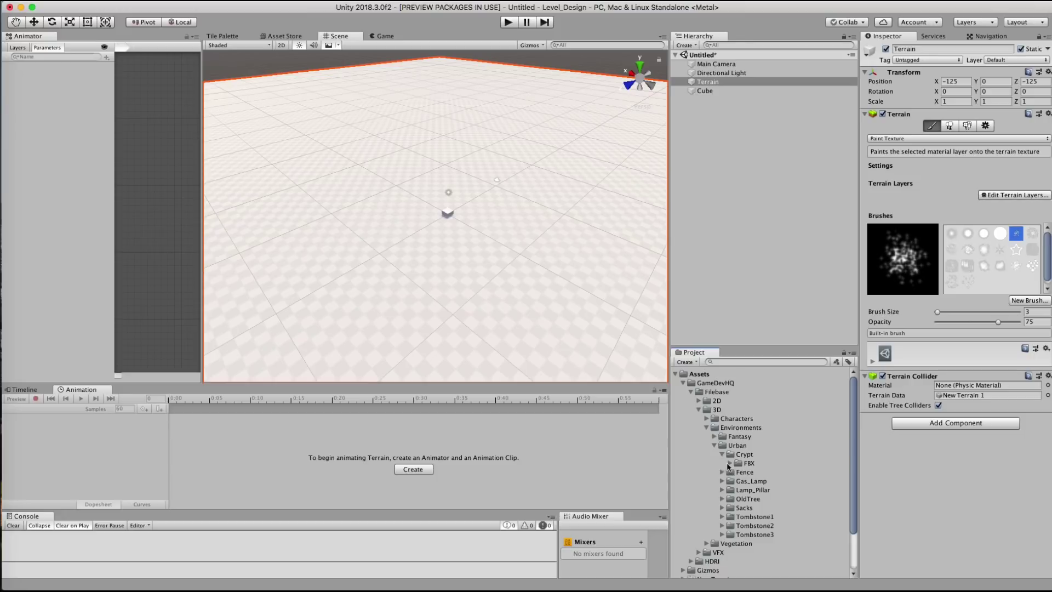
pyautogui.click(729, 464)
pyautogui.click(759, 475)
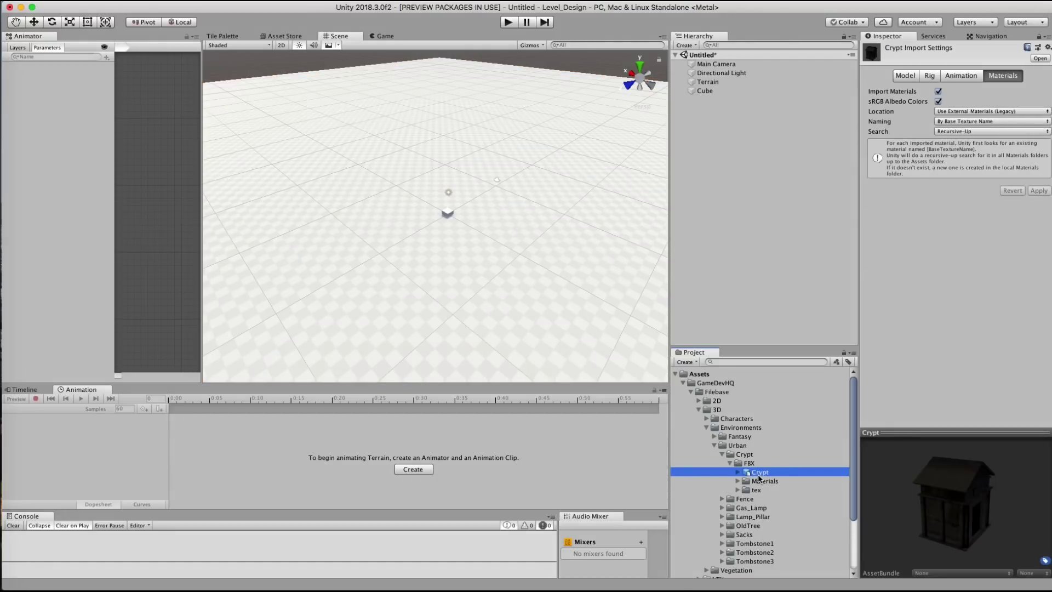
# Place the Crypt model in the scene and move it to Z -5.52
pyautogui.moveTo(800, 400); pyautogui.dragTo(771, 202)
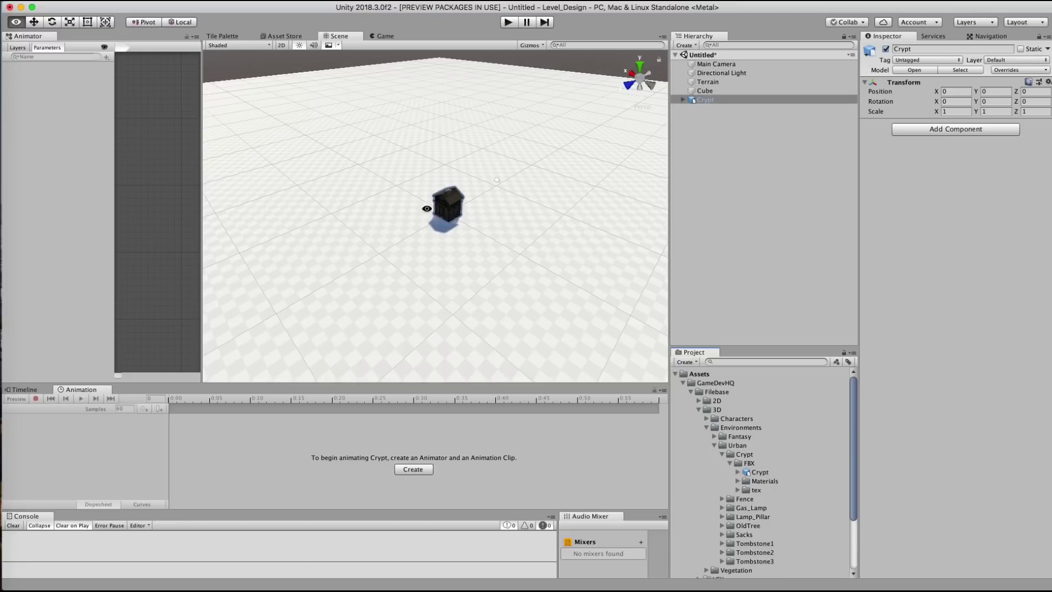
pyautogui.scroll(5, 584, 202)
pyautogui.scroll(-3, 585, 230)
pyautogui.scroll(1, 586, 253)
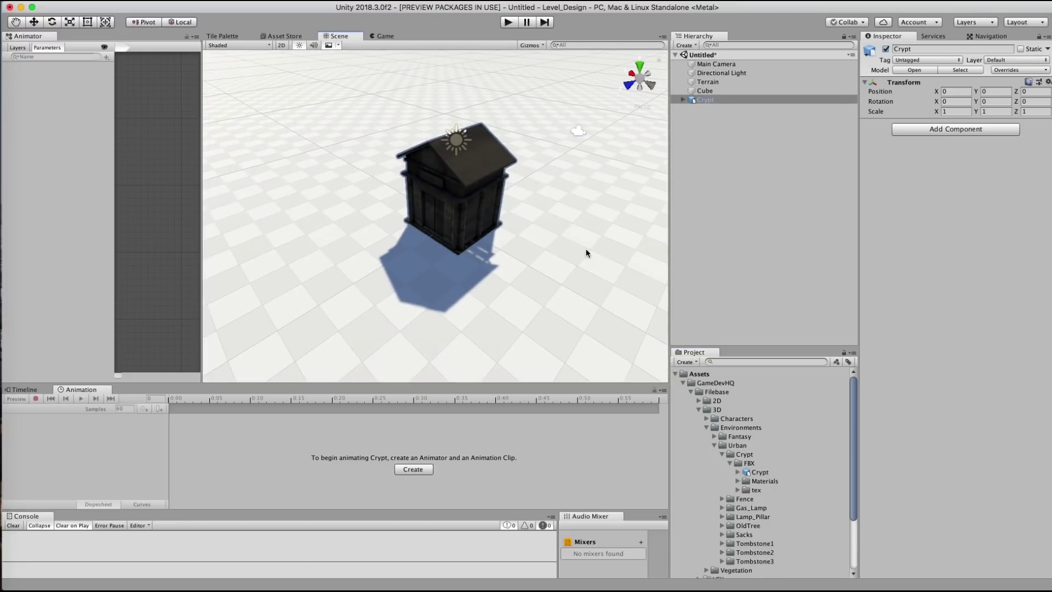
pyautogui.click(467, 181)
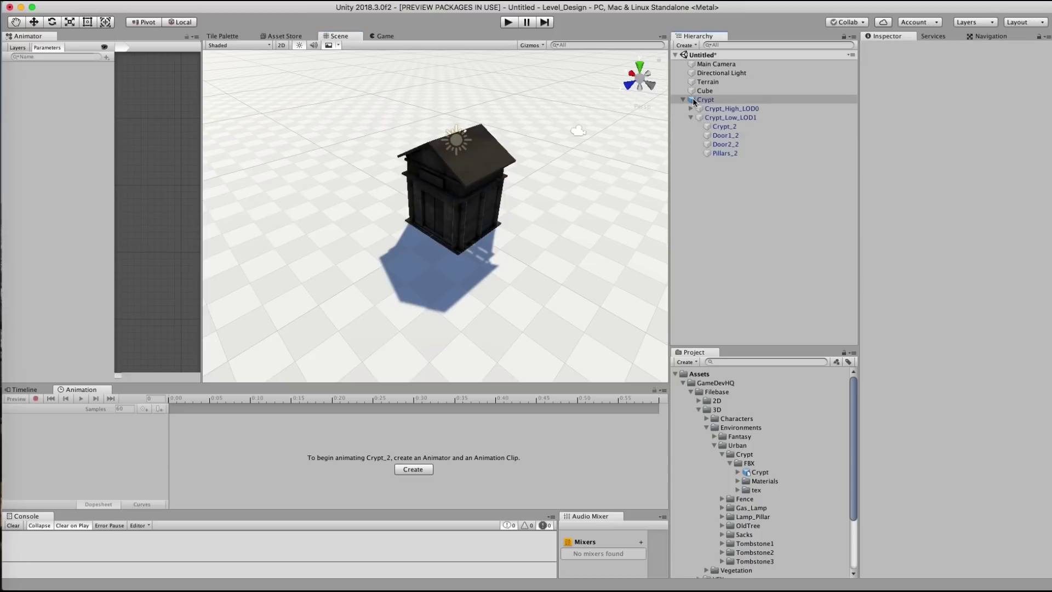
pyautogui.click(468, 189)
pyautogui.press('w')
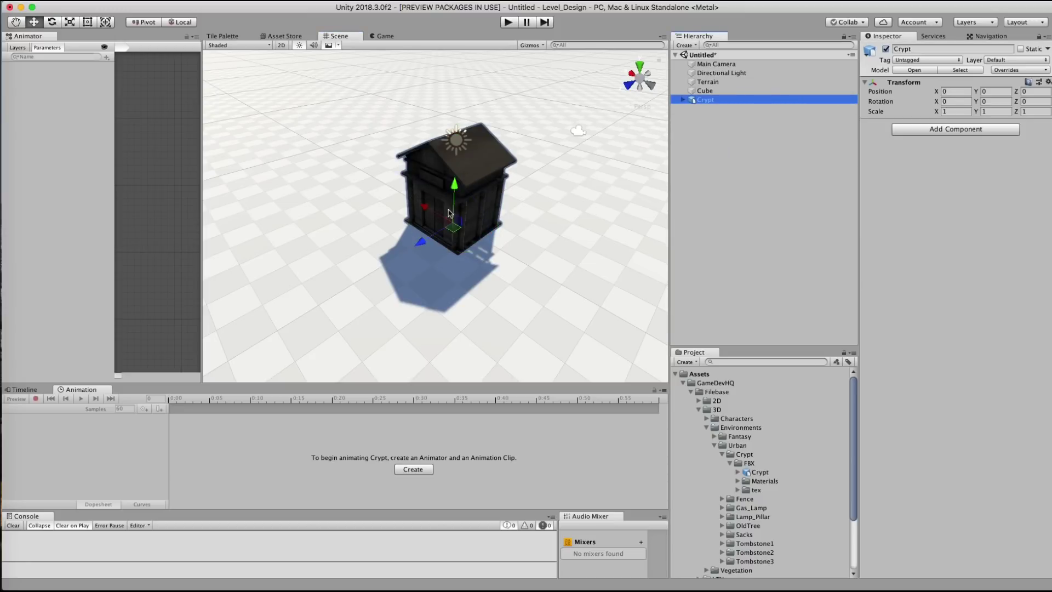
pyautogui.moveTo(434, 233); pyautogui.dragTo(531, 185)
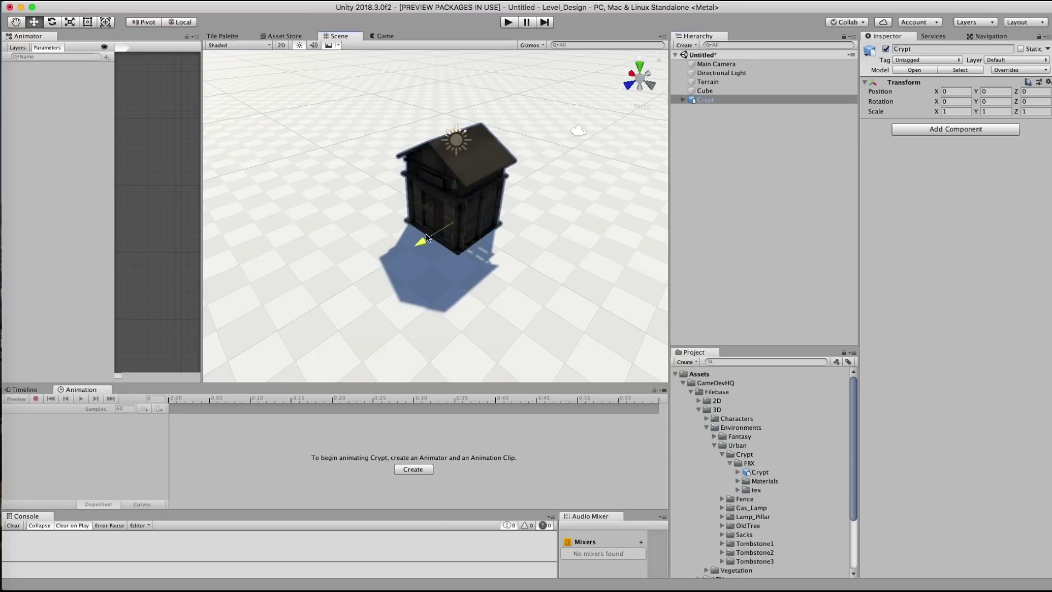
pyautogui.click(683, 100)
# Select the crypt's Crypt_Low_LOD1 part and view the crypt from above
pyautogui.click(730, 109)
pyautogui.click(719, 175)
pyautogui.click(715, 116)
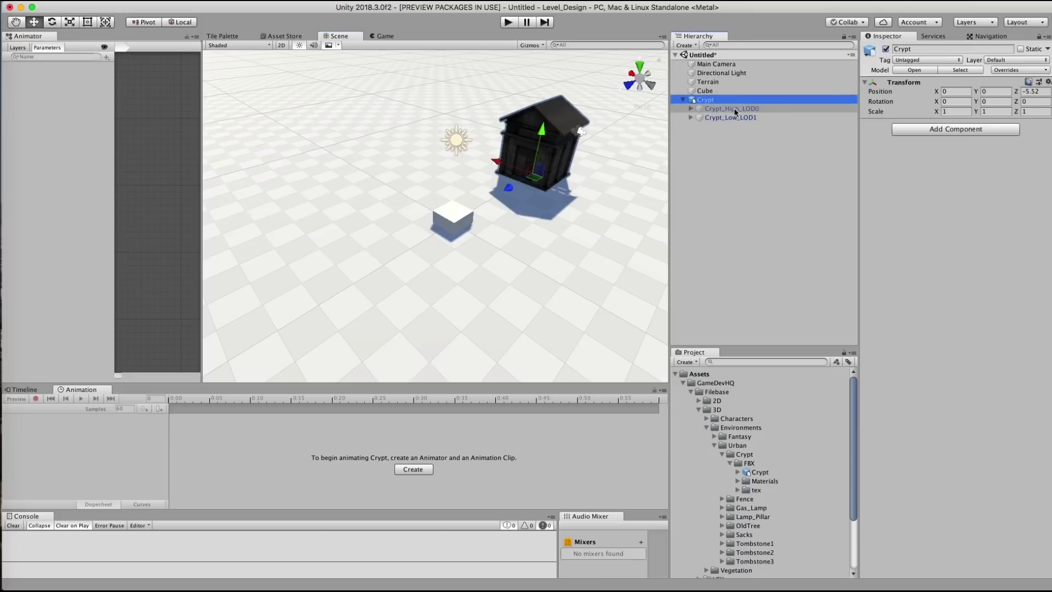
pyautogui.scroll(5, 450, 165)
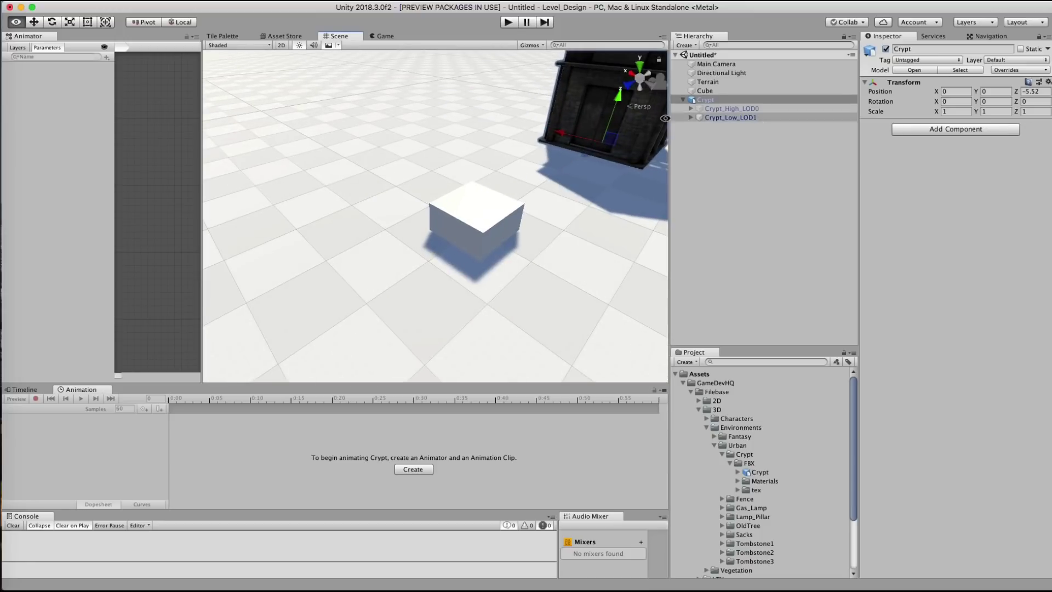
pyautogui.click(728, 108)
pyautogui.scroll(-3, 403, 155)
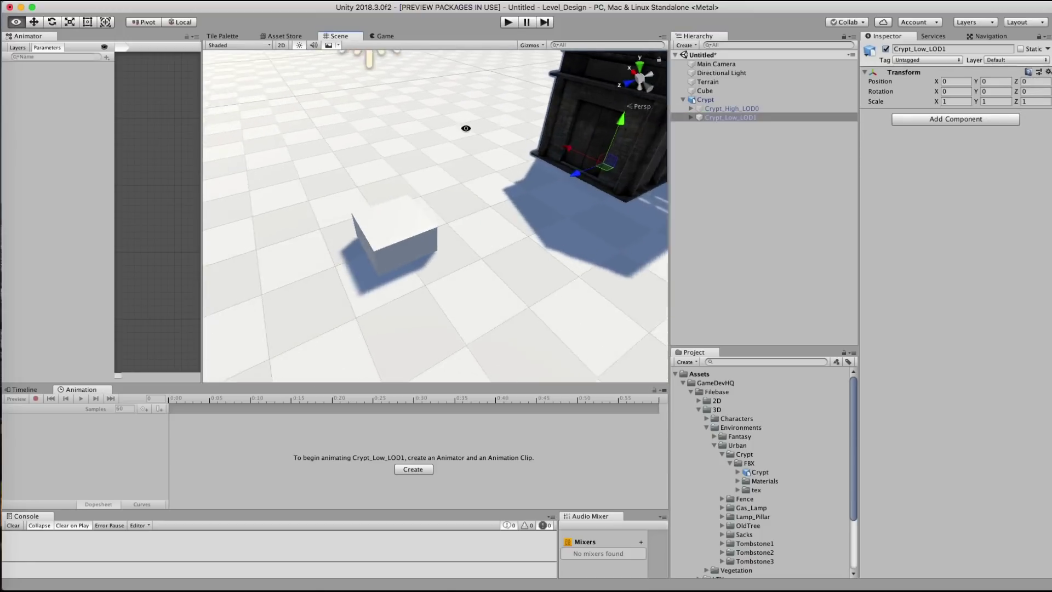
pyautogui.scroll(-3, 402, 155)
pyautogui.moveTo(476, 160)
pyautogui.keyDown('alt'); pyautogui.mouseDown()
pyautogui.moveTo(481, 184)
pyautogui.moveTo(586, 217)
pyautogui.mouseUp(); pyautogui.keyUp('alt')
pyautogui.moveTo(407, 179); pyautogui.dragTo(501, 218, button='middle')
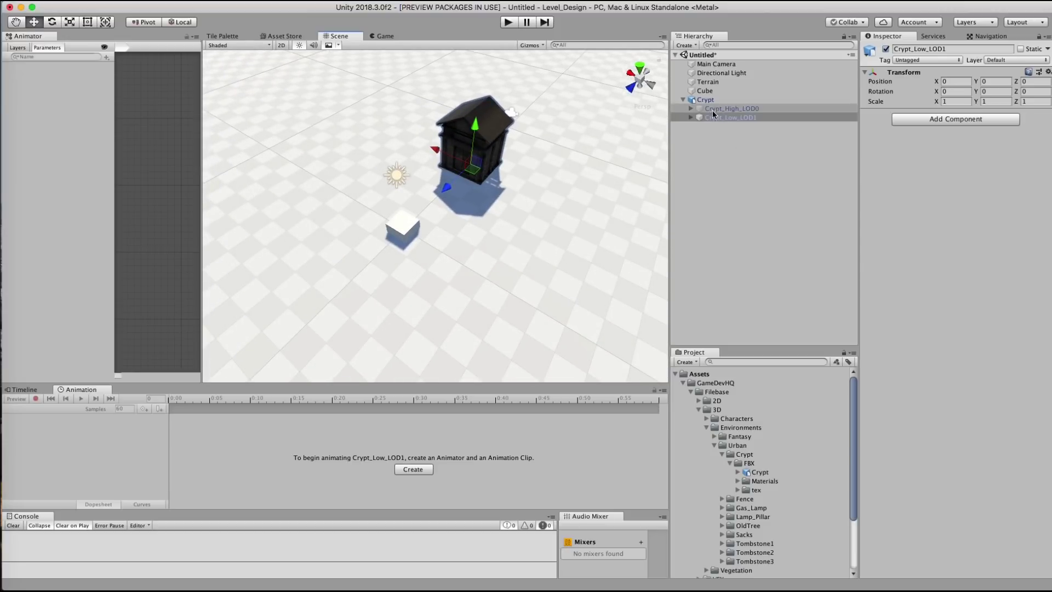
# Duplicate Crypt_Low_LOD1 and move the copy to X -7.22, Z 3.5, turned slightly
pyautogui.click(705, 100)
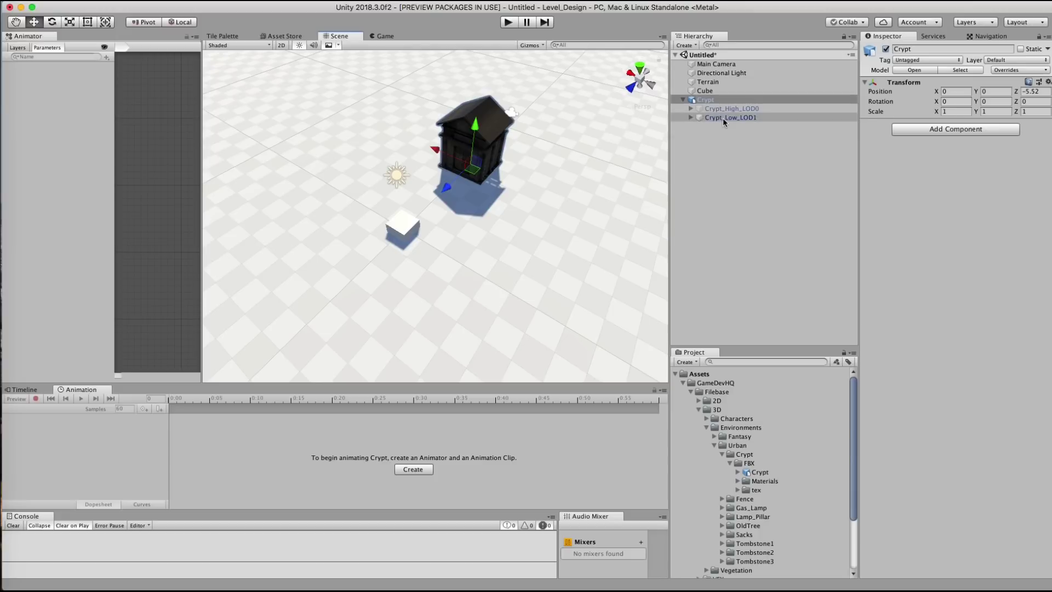
pyautogui.click(722, 117)
pyautogui.hotkey('ctrl', 'd')
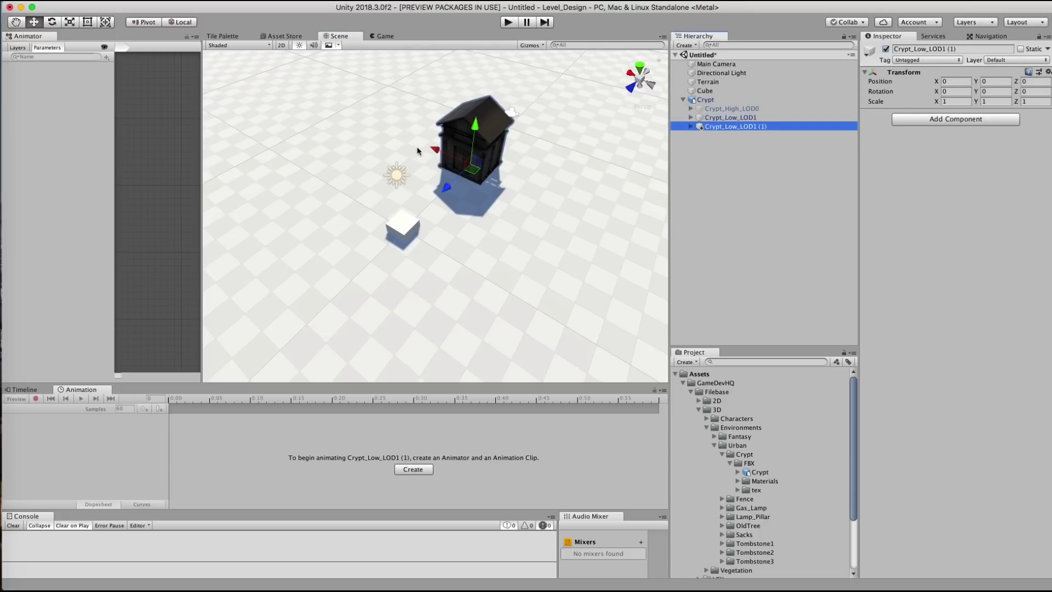
pyautogui.moveTo(434, 149); pyautogui.dragTo(560, 179)
pyautogui.moveTo(601, 251)
pyautogui.mouseDown()
pyautogui.moveTo(581, 313)
pyautogui.moveTo(550, 305)
pyautogui.moveTo(530, 131)
pyautogui.moveTo(528, 197)
pyautogui.moveTo(467, 211)
pyautogui.mouseUp()
pyautogui.press('e')
# Put the Terrain in Raise or Lower Terrain mode and undo a test spike
pyautogui.click(708, 81)
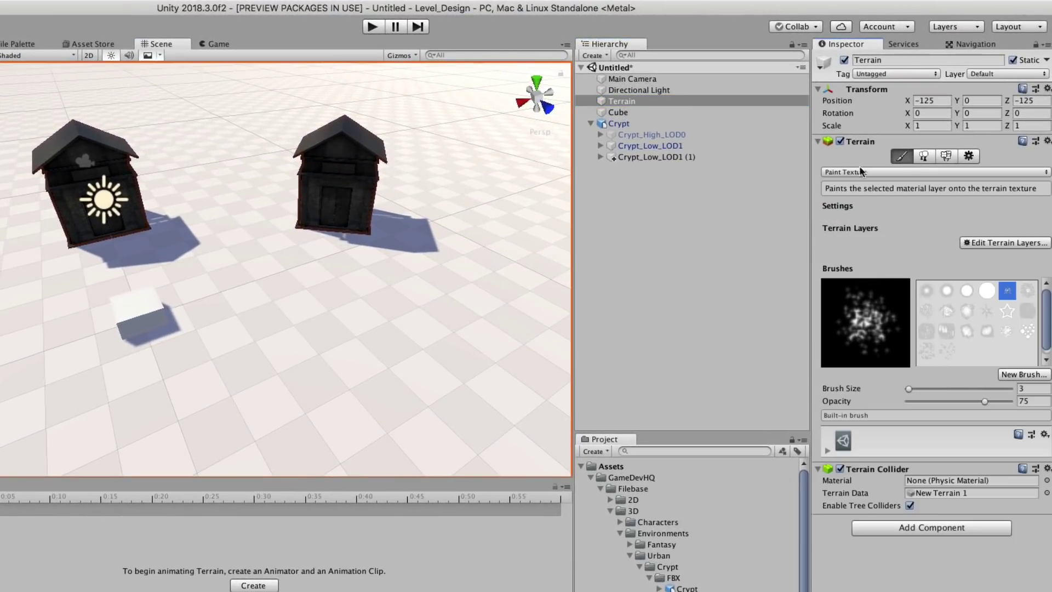
pyautogui.click(862, 170)
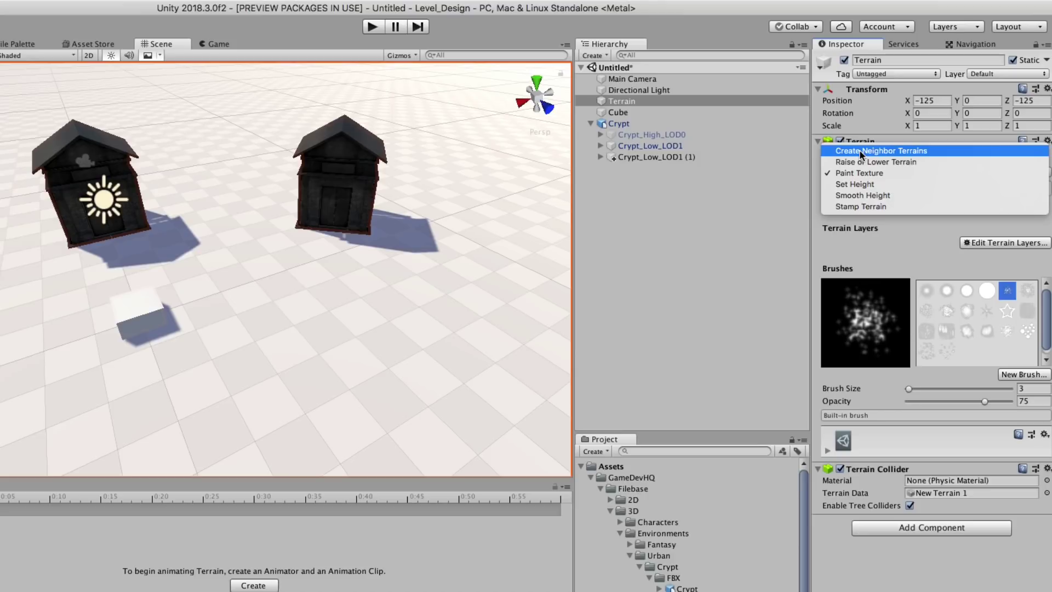
pyautogui.click(879, 165)
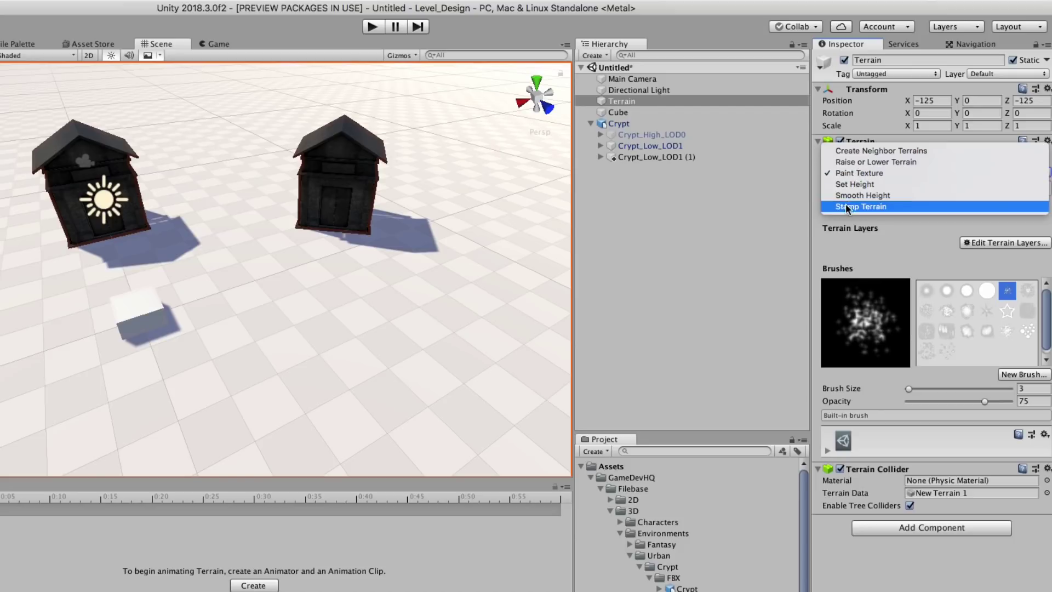
pyautogui.click(853, 160)
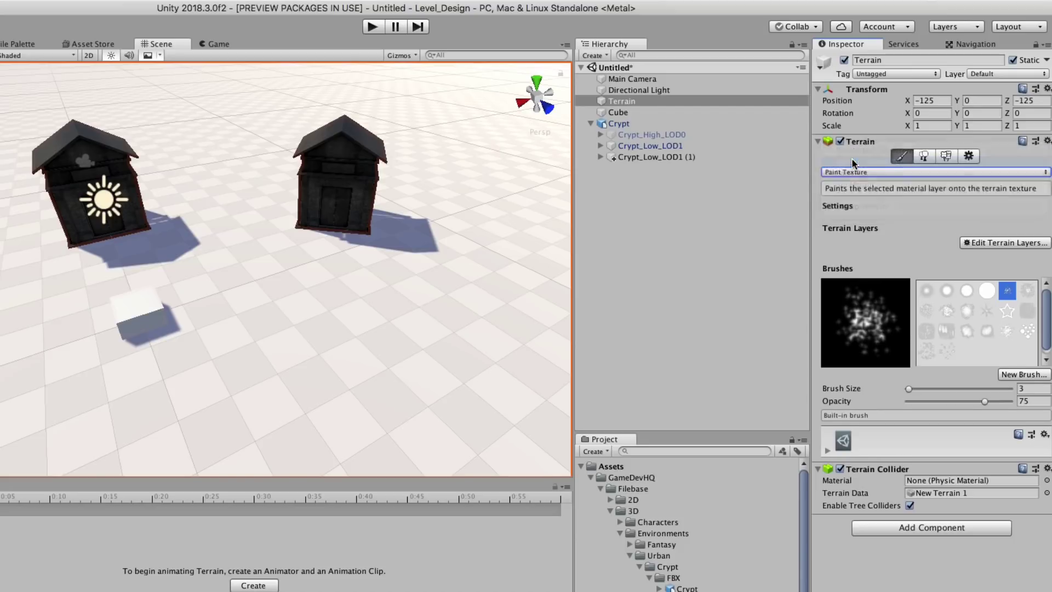
pyautogui.click(178, 266)
pyautogui.moveTo(236, 225)
pyautogui.mouseDown()
pyautogui.moveTo(255, 233)
pyautogui.moveTo(266, 267)
pyautogui.mouseUp()
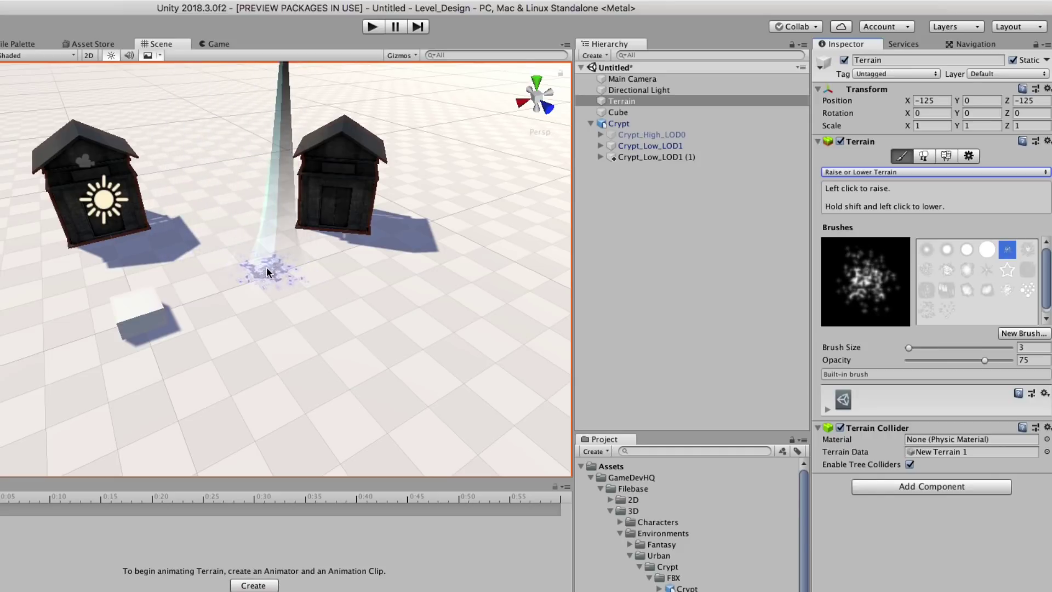
pyautogui.hotkey('ctrl', 'z')
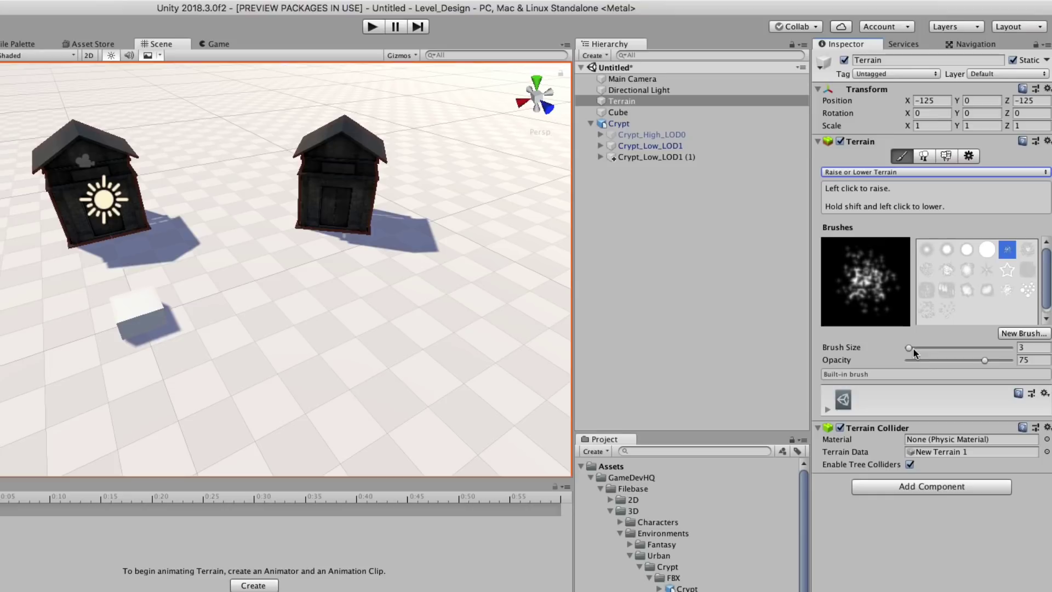
# Lower the sculpting brush opacity to 1 after undoing a trial mound
pyautogui.moveTo(974, 357); pyautogui.dragTo(910, 361)
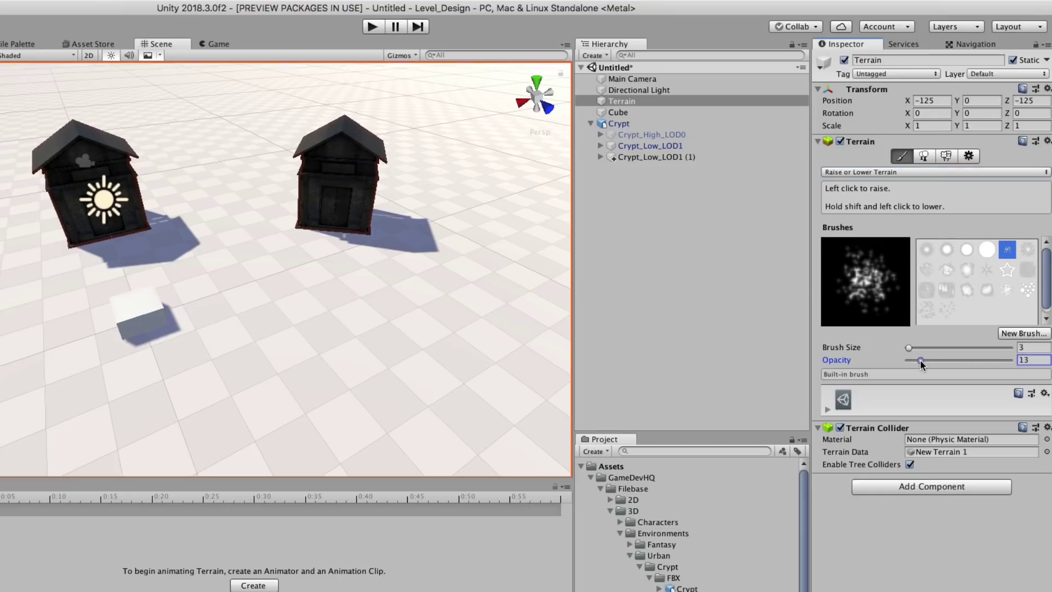
pyautogui.moveTo(230, 192); pyautogui.dragTo(320, 276)
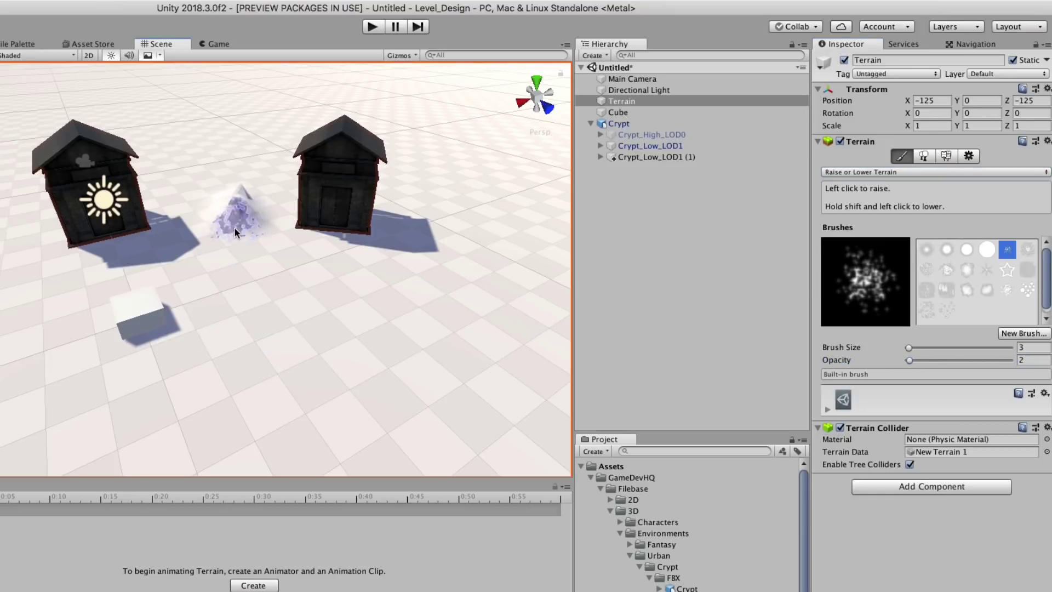
pyautogui.hotkey('ctrl', 'z')
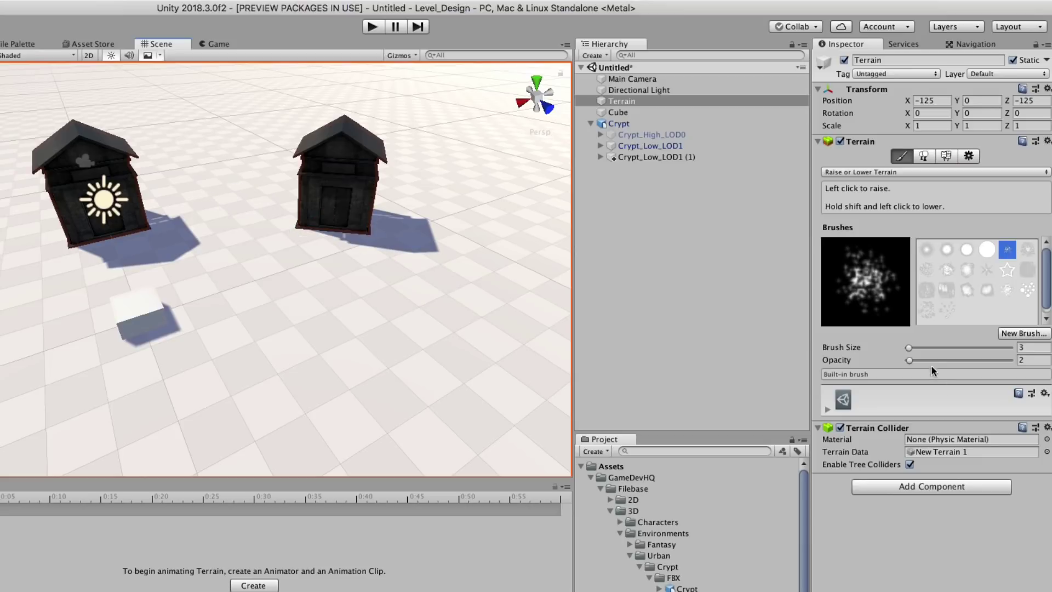
pyautogui.click(1032, 359)
pyautogui.write('1')
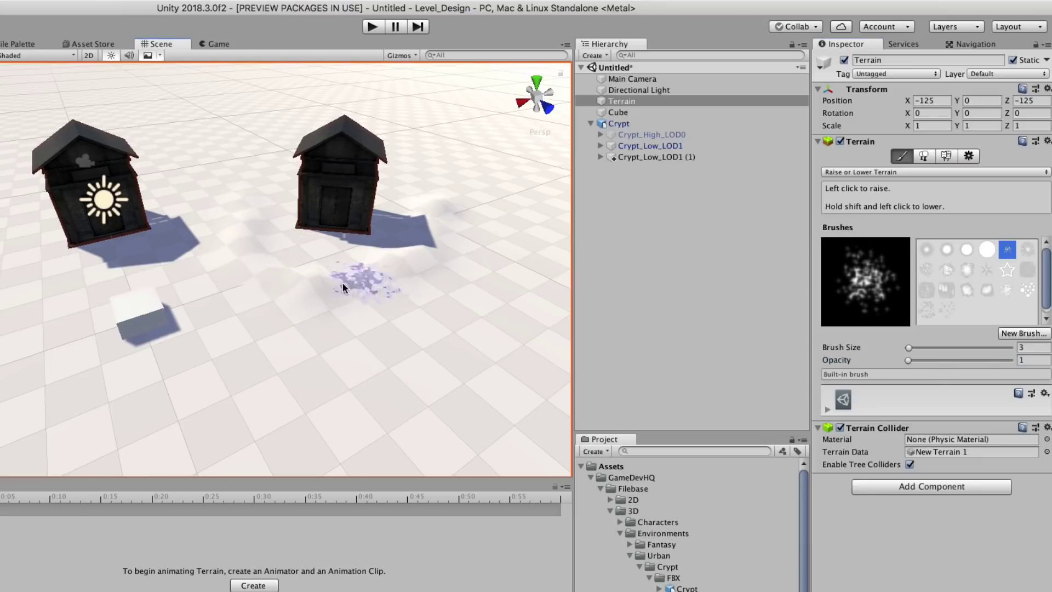
# Raise a ridge and small bumps around the front crypt
pyautogui.keyDown('alt'); pyautogui.moveTo(360, 270); pyautogui.dragTo(214, 251); pyautogui.keyUp('alt')
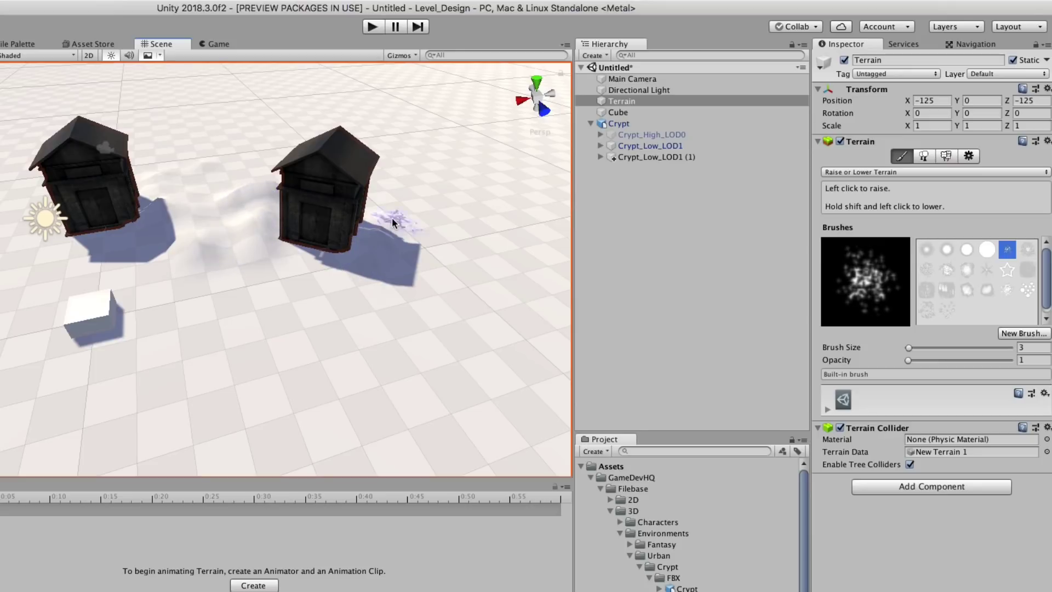
pyautogui.keyDown('alt'); pyautogui.moveTo(352, 246); pyautogui.dragTo(265, 230); pyautogui.keyUp('alt')
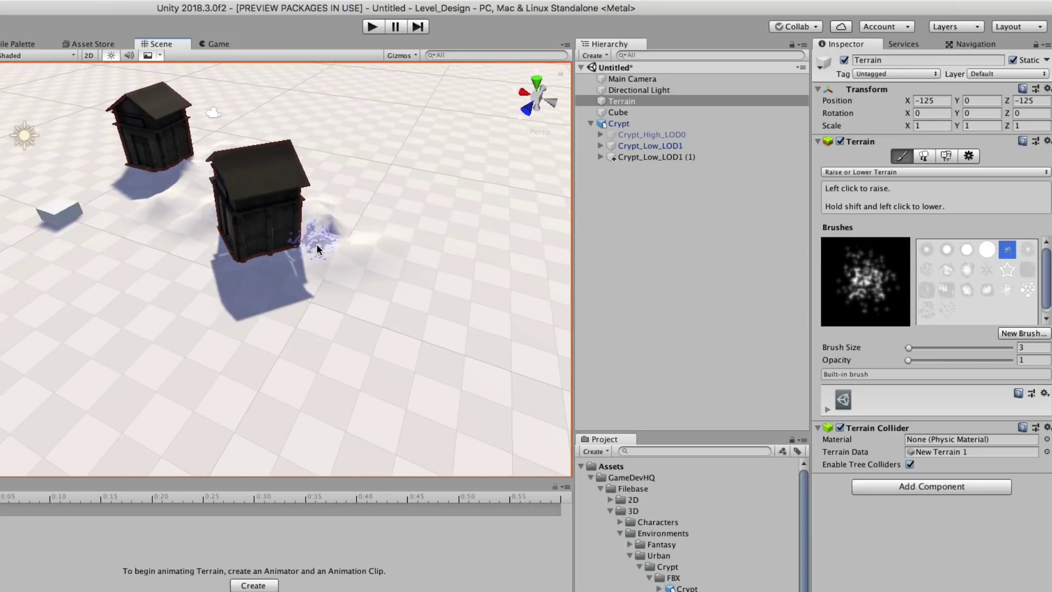
pyautogui.keyDown('alt'); pyautogui.moveTo(245, 363); pyautogui.dragTo(314, 281); pyautogui.keyUp('alt')
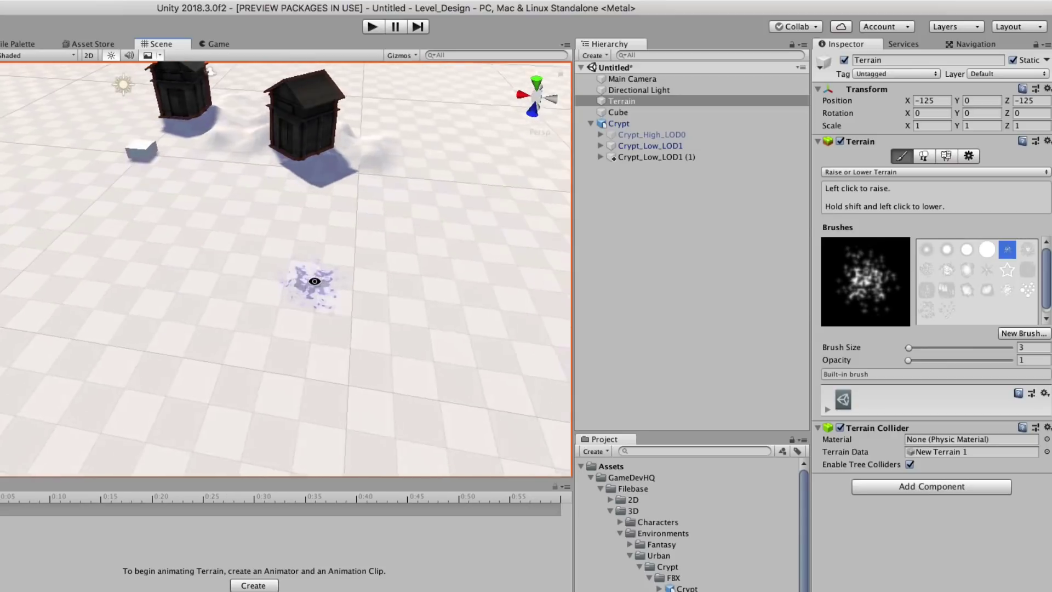
pyautogui.moveTo(323, 197)
pyautogui.mouseDown()
pyautogui.moveTo(200, 357)
pyautogui.moveTo(300, 293)
pyautogui.moveTo(348, 188)
pyautogui.moveTo(265, 347)
pyautogui.mouseUp()
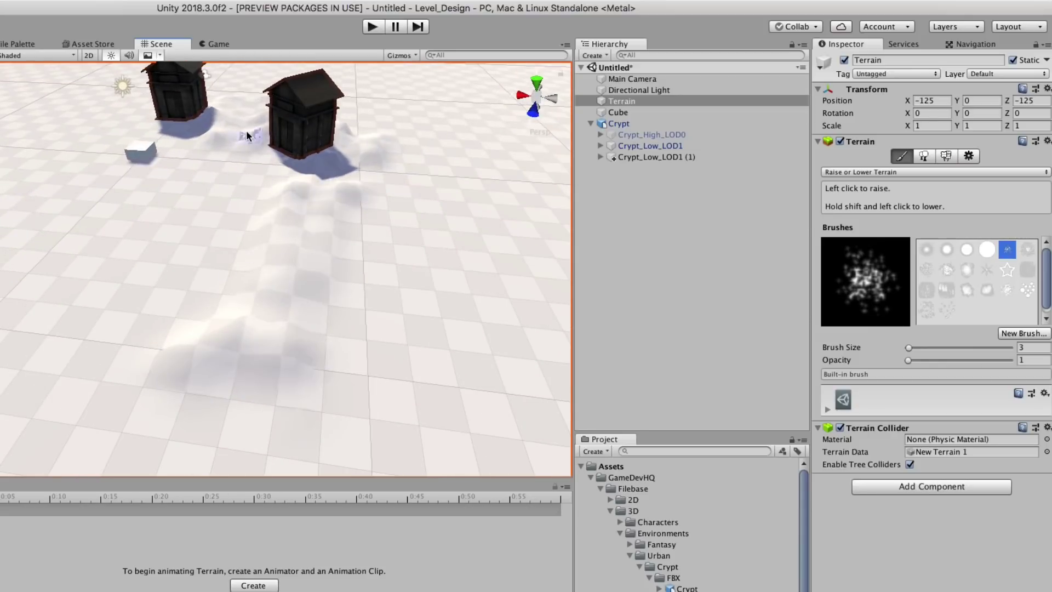
pyautogui.moveTo(247, 135)
pyautogui.mouseDown()
pyautogui.moveTo(198, 197)
pyautogui.moveTo(254, 148)
pyautogui.moveTo(273, 159)
pyautogui.mouseUp()
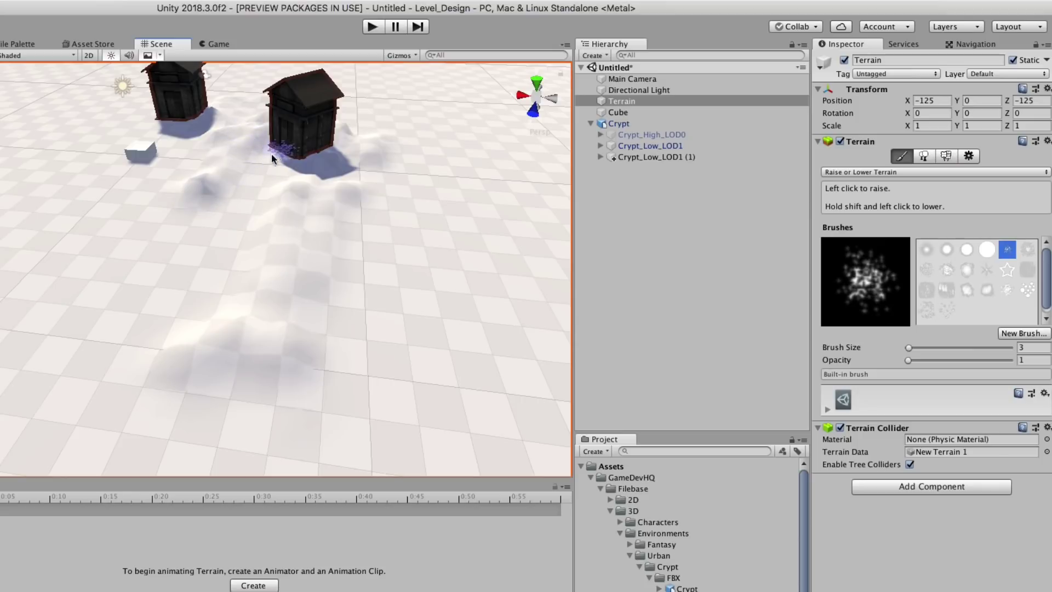
pyautogui.keyDown('alt'); pyautogui.moveTo(200, 225); pyautogui.dragTo(352, 223); pyautogui.keyUp('alt')
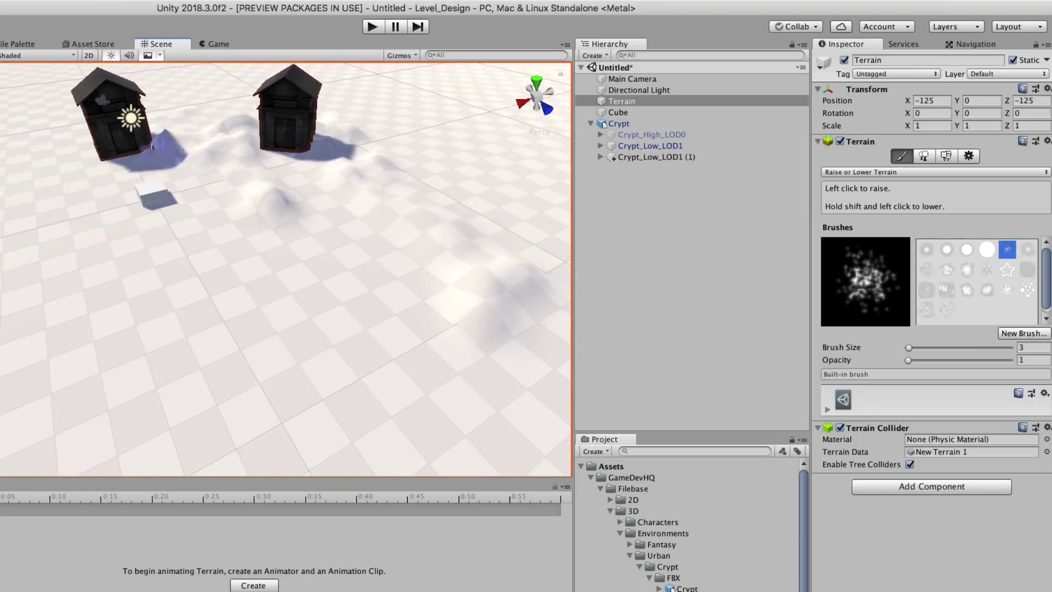
pyautogui.click(153, 198)
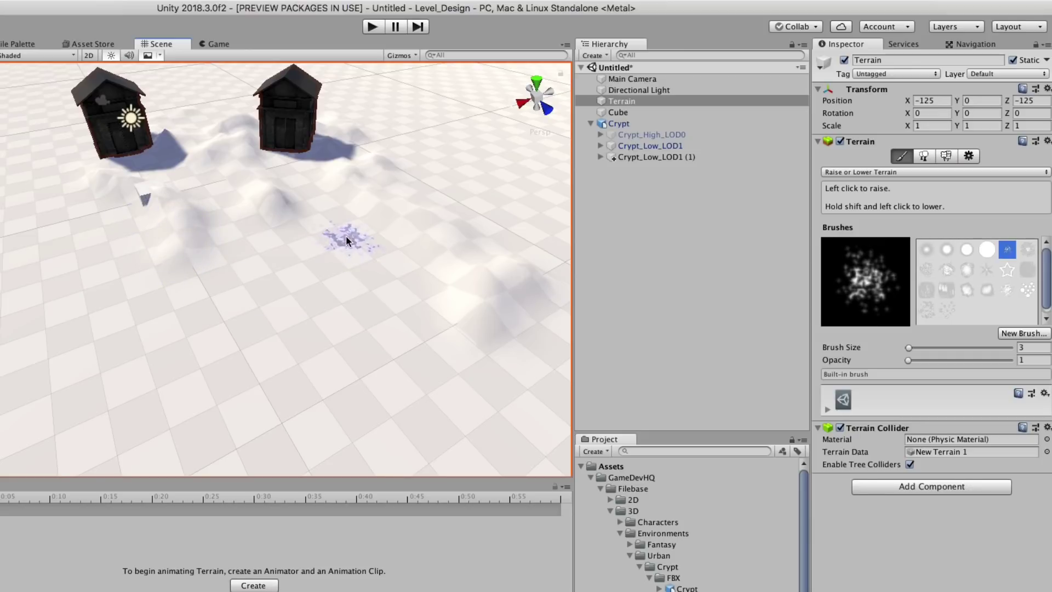
# Raise a ridge of hills across the middle and on the left side
pyautogui.moveTo(165, 369)
pyautogui.mouseDown()
pyautogui.moveTo(235, 311)
pyautogui.moveTo(317, 313)
pyautogui.moveTo(294, 415)
pyautogui.moveTo(188, 405)
pyautogui.moveTo(188, 376)
pyautogui.moveTo(146, 445)
pyautogui.moveTo(353, 387)
pyautogui.moveTo(395, 345)
pyautogui.mouseUp()
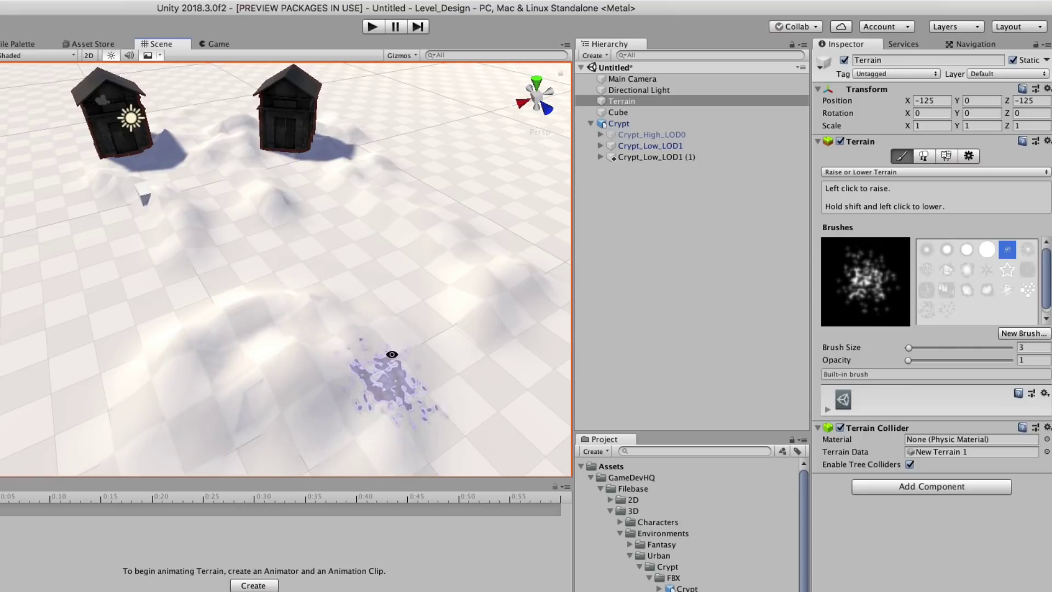
pyautogui.scroll(5, 376, 364)
pyautogui.scroll(-8, 392, 270)
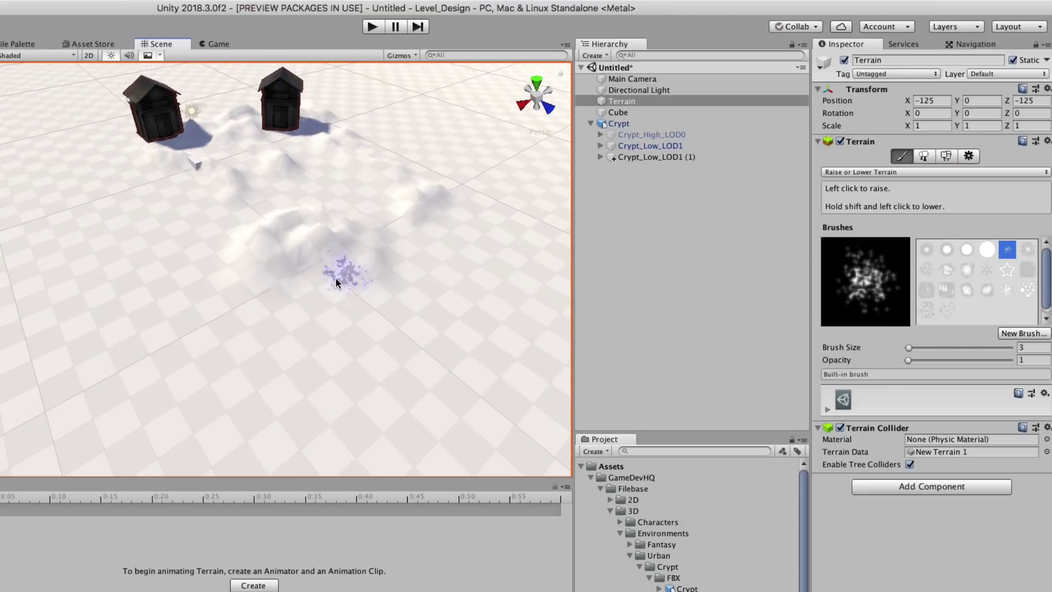
pyautogui.moveTo(336, 282)
pyautogui.mouseDown()
pyautogui.moveTo(164, 282)
pyautogui.moveTo(200, 277)
pyautogui.moveTo(118, 263)
pyautogui.moveTo(142, 249)
pyautogui.mouseUp()
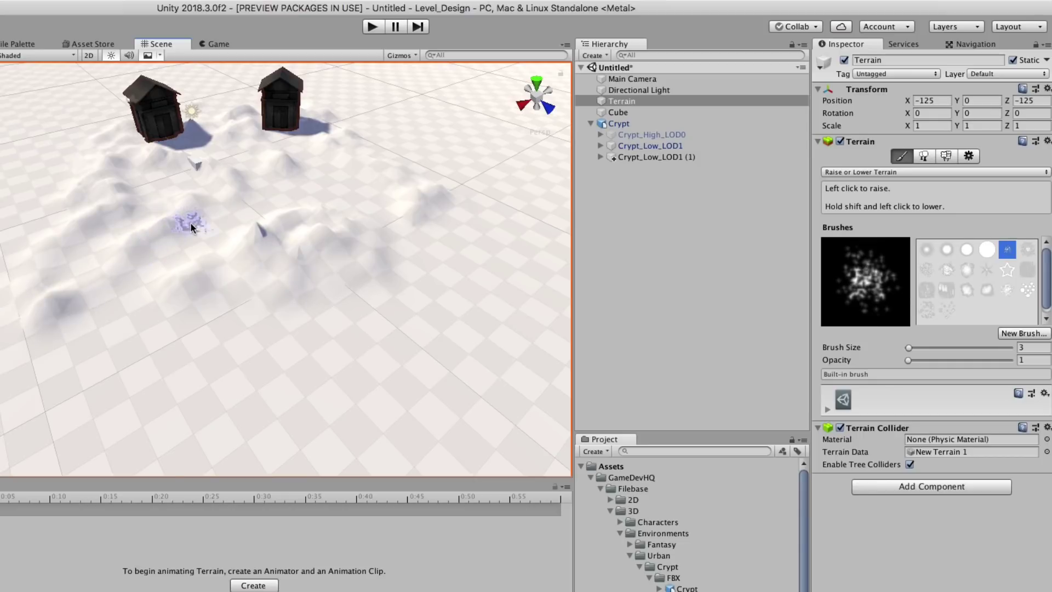
pyautogui.moveTo(207, 300)
pyautogui.mouseDown(button='middle')
pyautogui.moveTo(206, 276)
pyautogui.moveTo(263, 274)
pyautogui.mouseUp(button='middle')
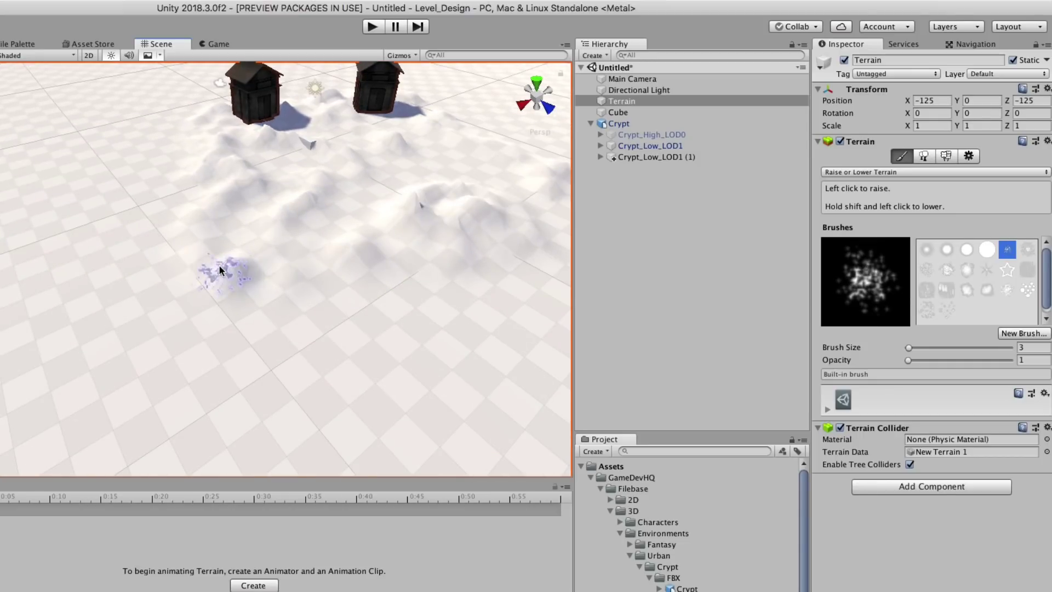
# With a larger soft round brush, raise a broad mound in the foreground
pyautogui.moveTo(904, 348); pyautogui.dragTo(915, 346)
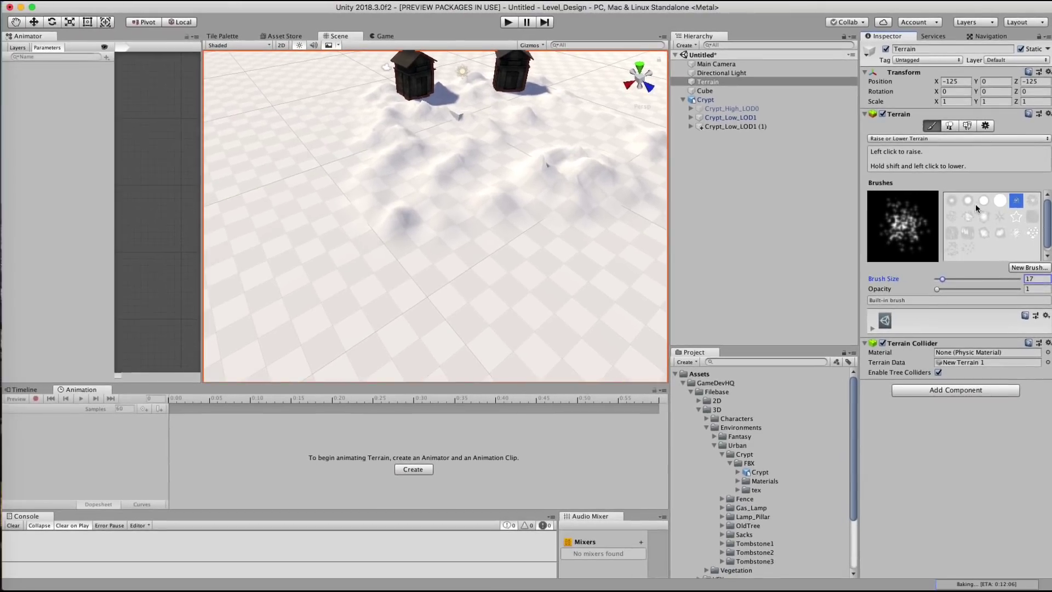
pyautogui.click(967, 200)
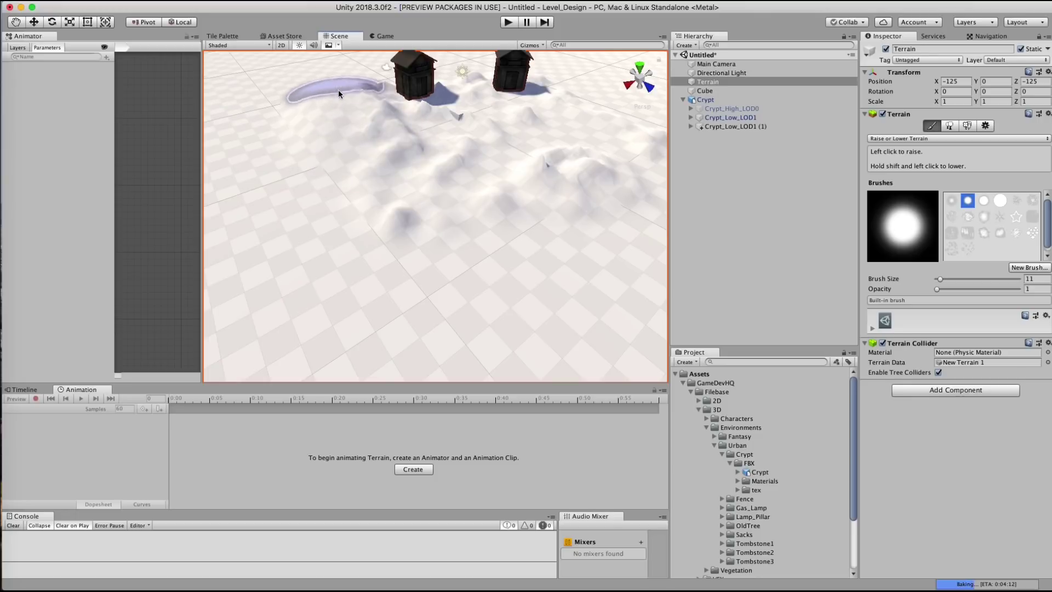
pyautogui.moveTo(337, 90)
pyautogui.mouseDown()
pyautogui.moveTo(352, 147)
pyautogui.moveTo(290, 254)
pyautogui.mouseUp()
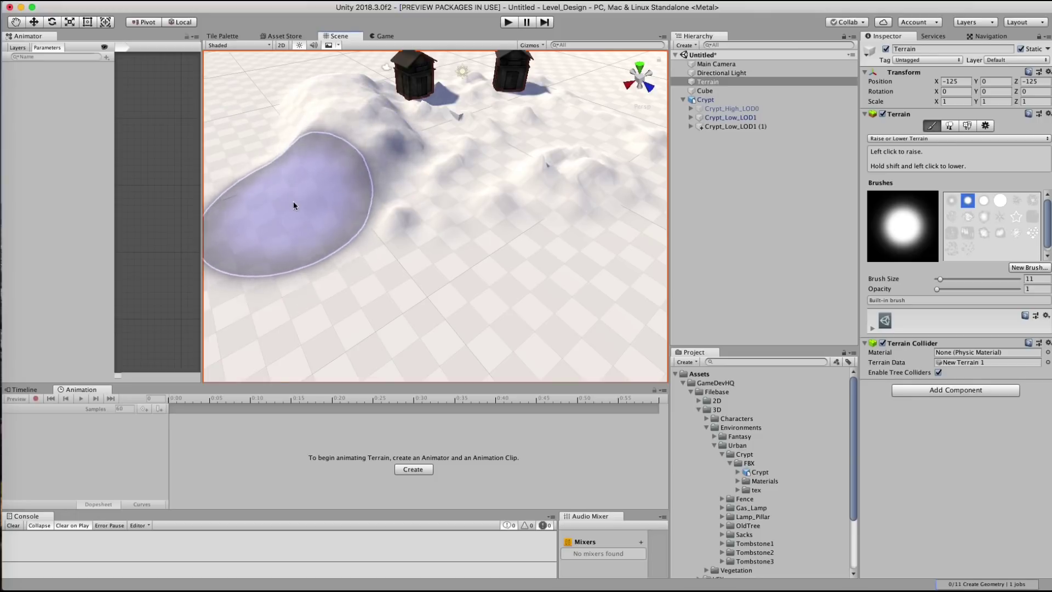
pyautogui.scroll(-5, 370, 113)
pyautogui.keyDown('alt'); pyautogui.moveTo(352, 106); pyautogui.dragTo(540, 169); pyautogui.keyUp('alt')
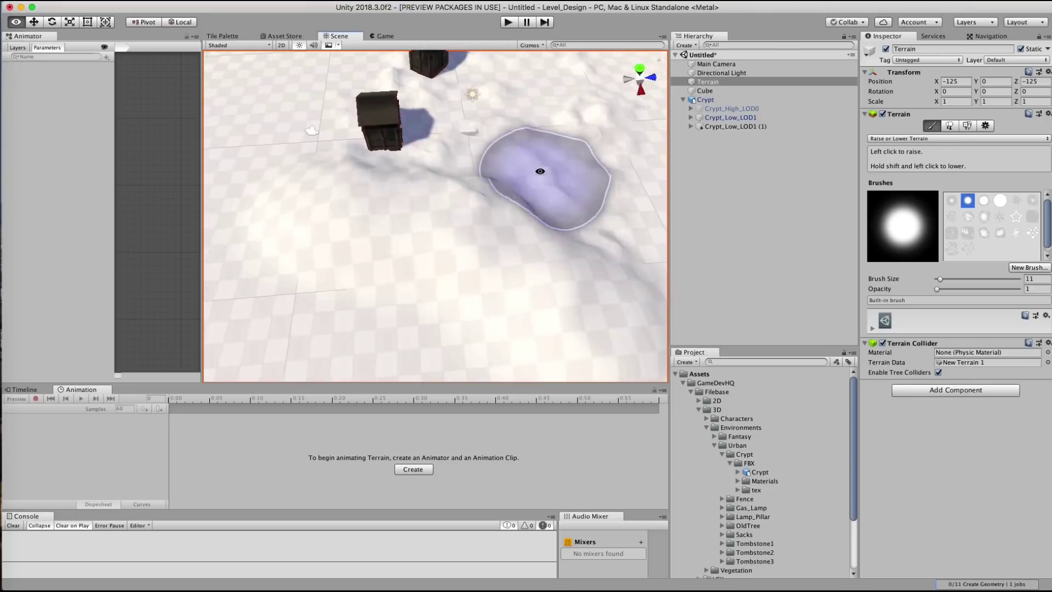
pyautogui.scroll(5, 291, 167)
pyautogui.moveTo(288, 140)
pyautogui.keyDown('alt'); pyautogui.mouseDown()
pyautogui.moveTo(365, 211)
pyautogui.moveTo(333, 133)
pyautogui.mouseUp(); pyautogui.keyUp('alt')
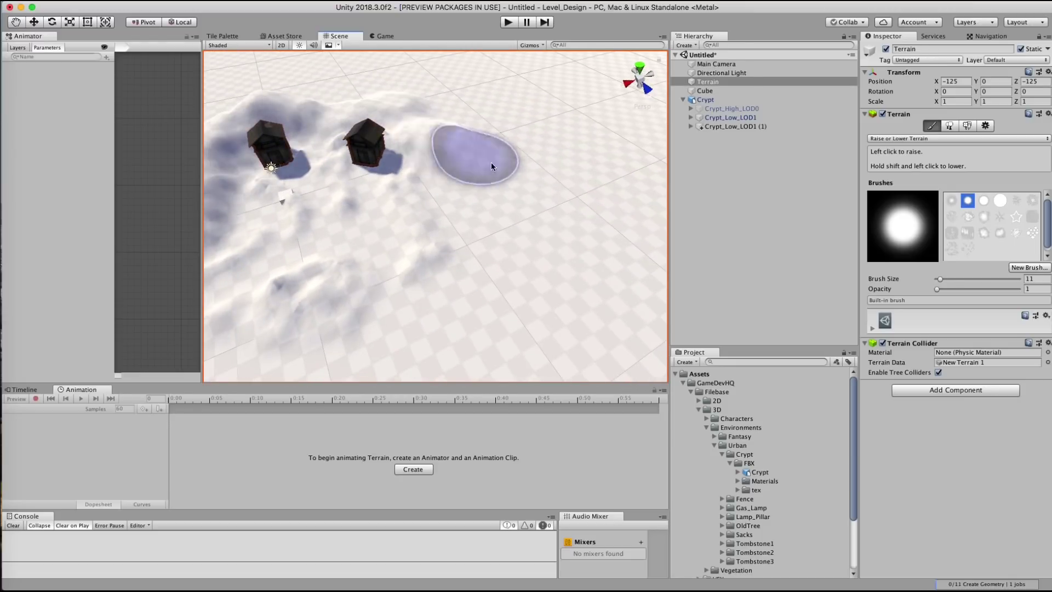
pyautogui.press('f')
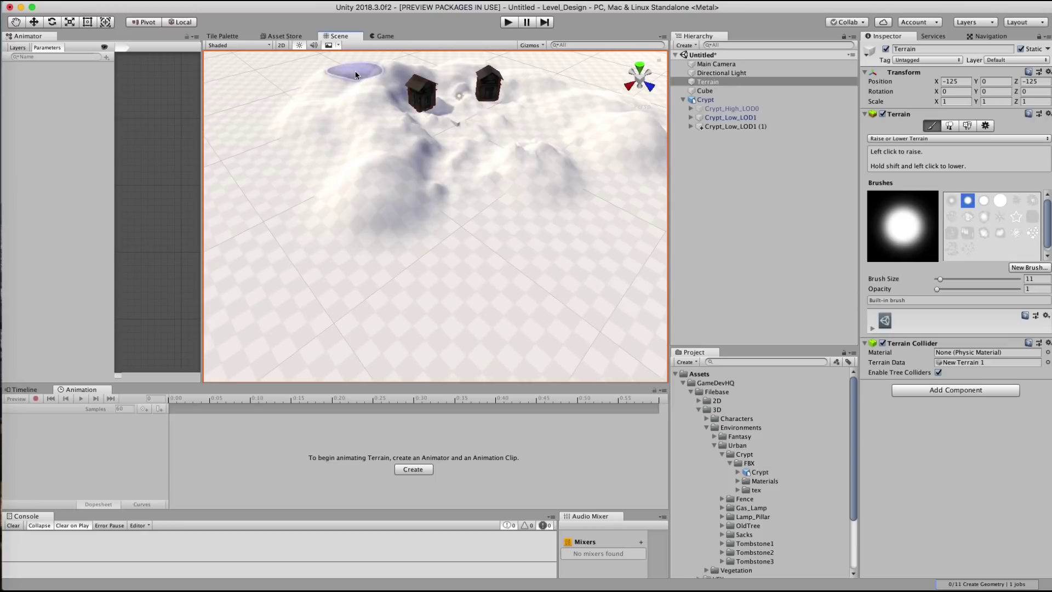
pyautogui.keyDown('alt'); pyautogui.moveTo(330, 136); pyautogui.dragTo(331, 206); pyautogui.keyUp('alt')
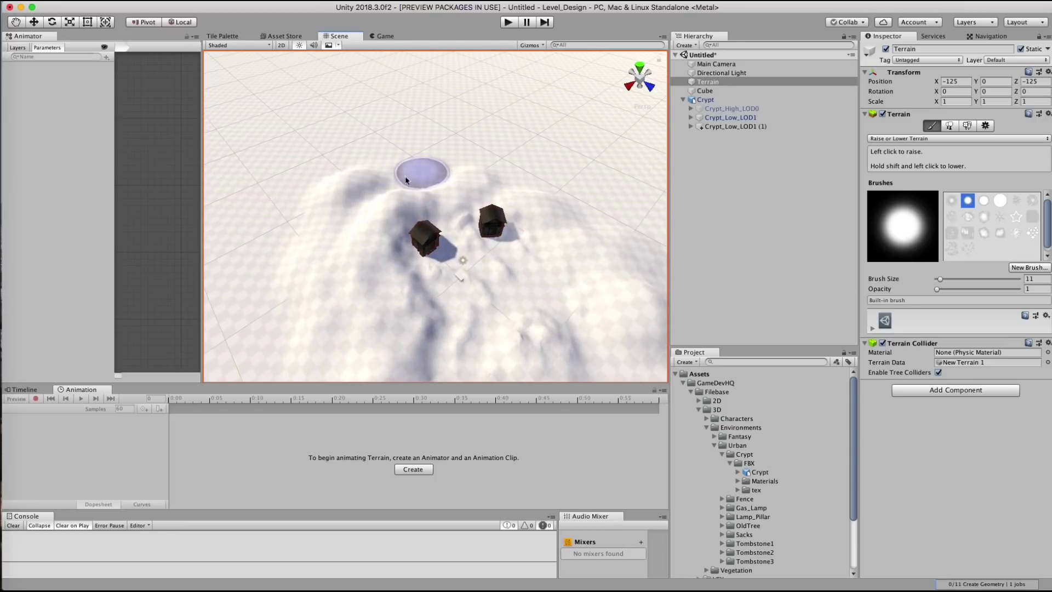
# Raise ridges near the far and right edges and a large foreground mound
pyautogui.moveTo(450, 170); pyautogui.dragTo(559, 185)
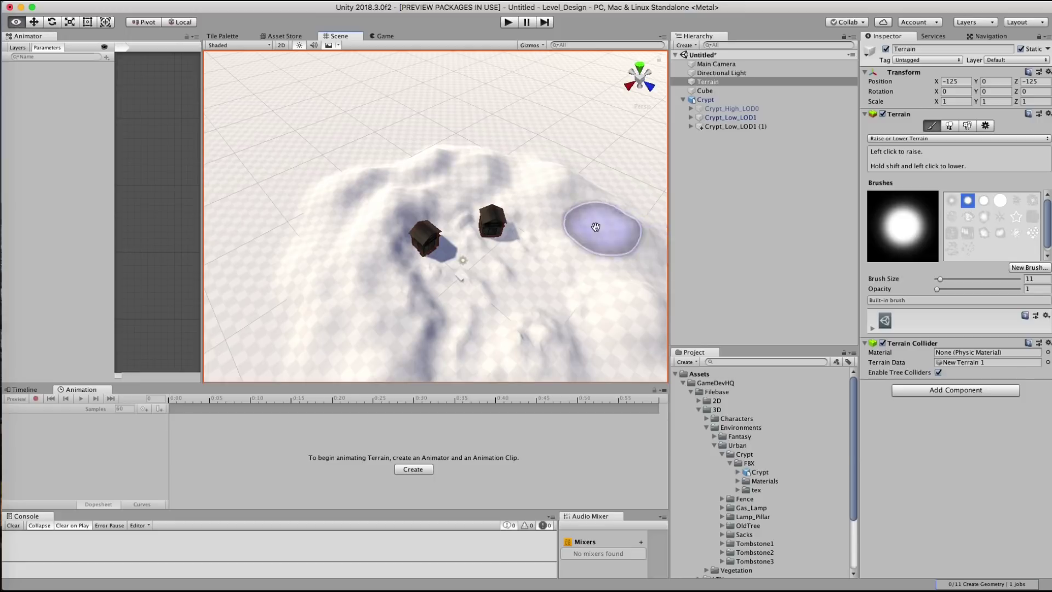
pyautogui.keyDown('alt'); pyautogui.moveTo(604, 228); pyautogui.dragTo(526, 145); pyautogui.keyUp('alt')
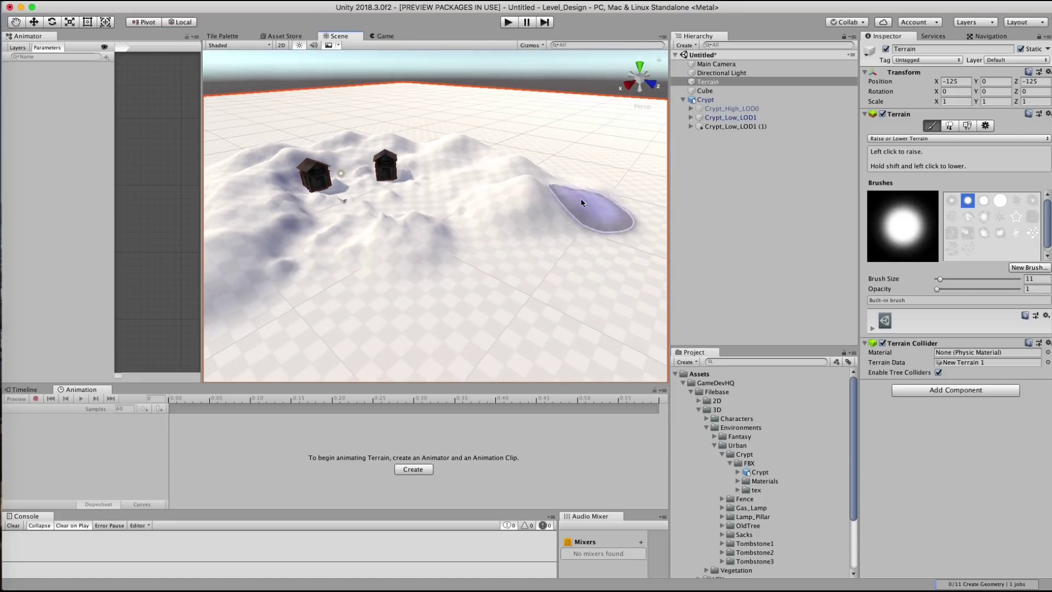
pyautogui.moveTo(581, 198)
pyautogui.mouseDown()
pyautogui.moveTo(500, 169)
pyautogui.moveTo(553, 175)
pyautogui.mouseUp()
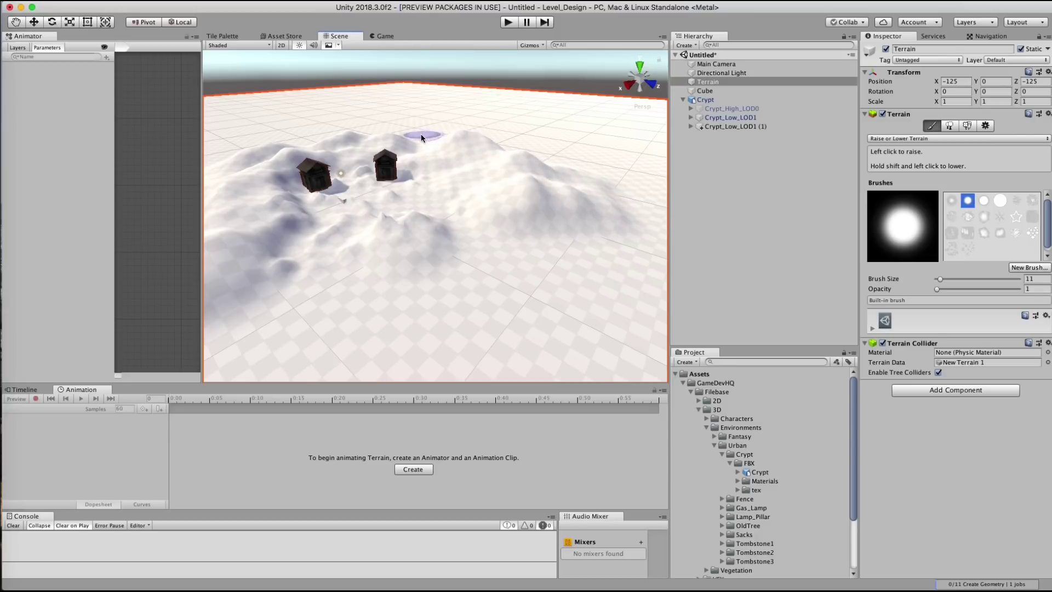
pyautogui.moveTo(421, 138); pyautogui.dragTo(421, 150)
pyautogui.scroll(5, 324, 141)
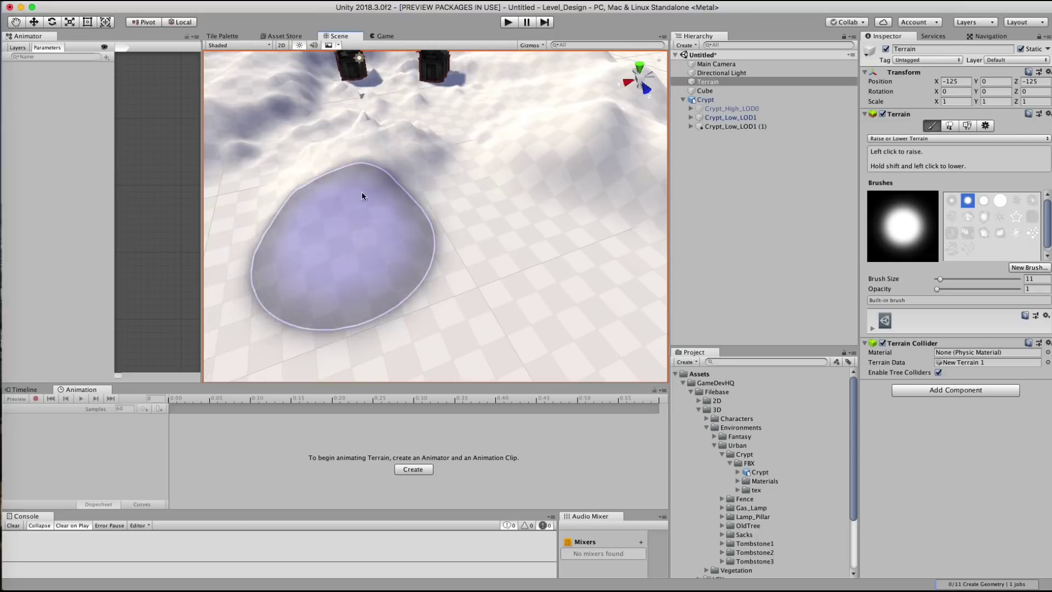
pyautogui.moveTo(361, 192); pyautogui.dragTo(318, 260)
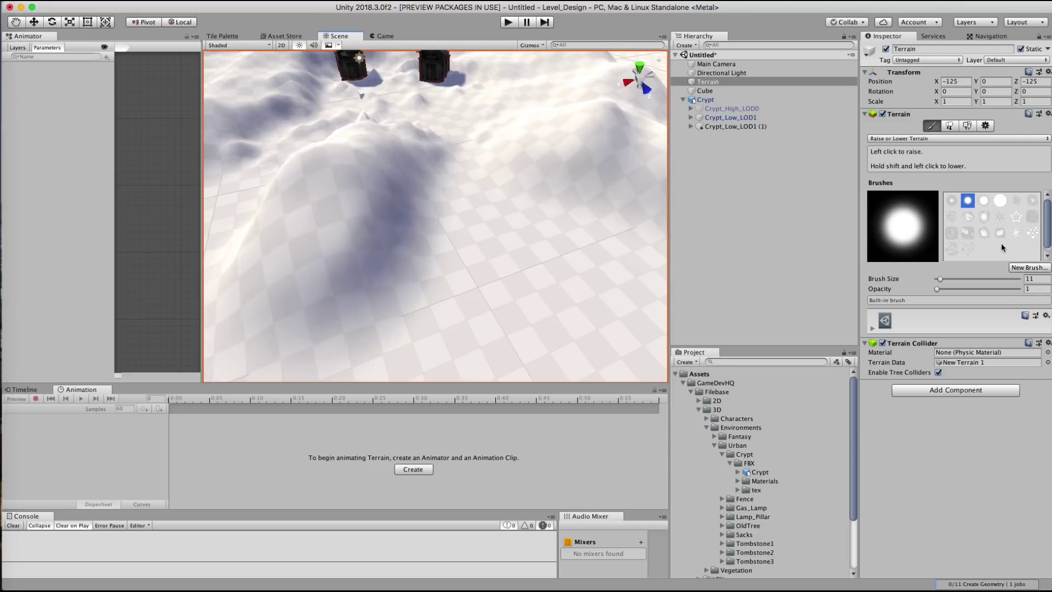
# Switch the terrain sculpt tool to Smooth Height and view the softened hills around both crypts
pyautogui.click(946, 139)
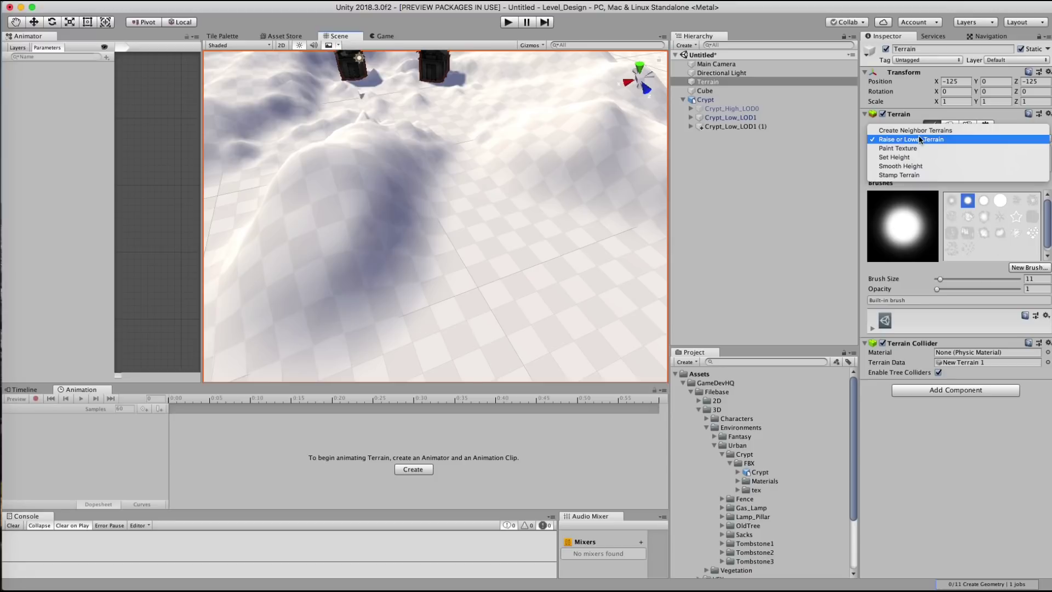
pyautogui.click(913, 166)
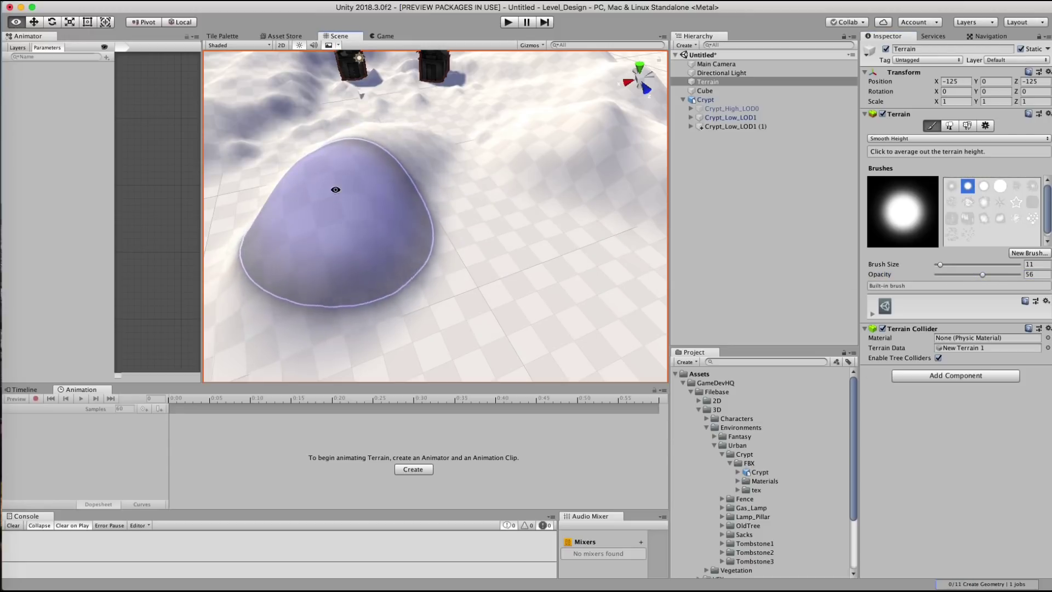
pyautogui.keyDown('alt'); pyautogui.moveTo(335, 190); pyautogui.dragTo(491, 239); pyautogui.keyUp('alt')
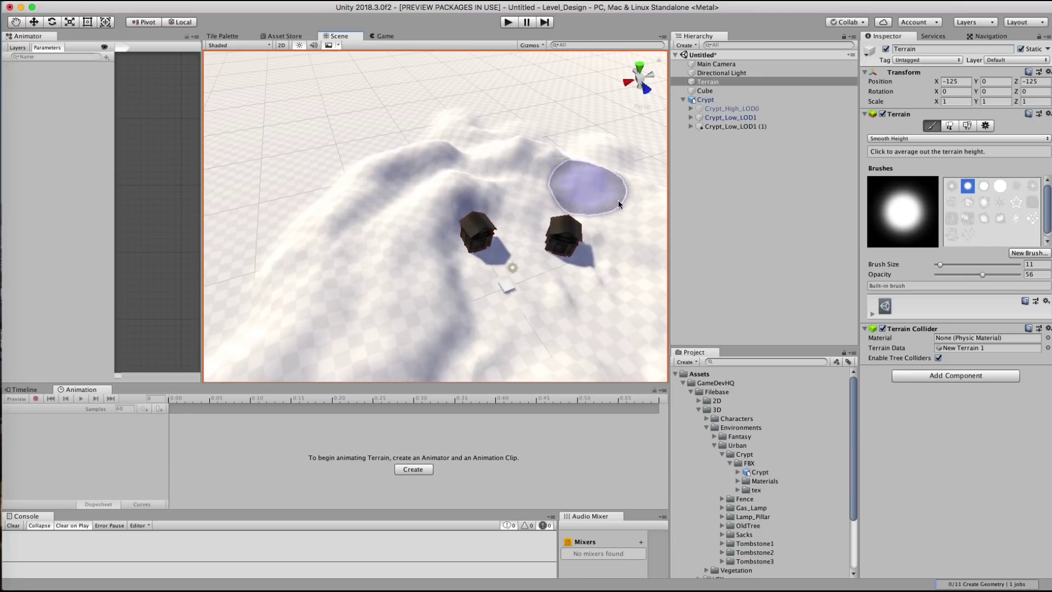
pyautogui.keyDown('alt'); pyautogui.moveTo(618, 204); pyautogui.dragTo(564, 257); pyautogui.keyUp('alt')
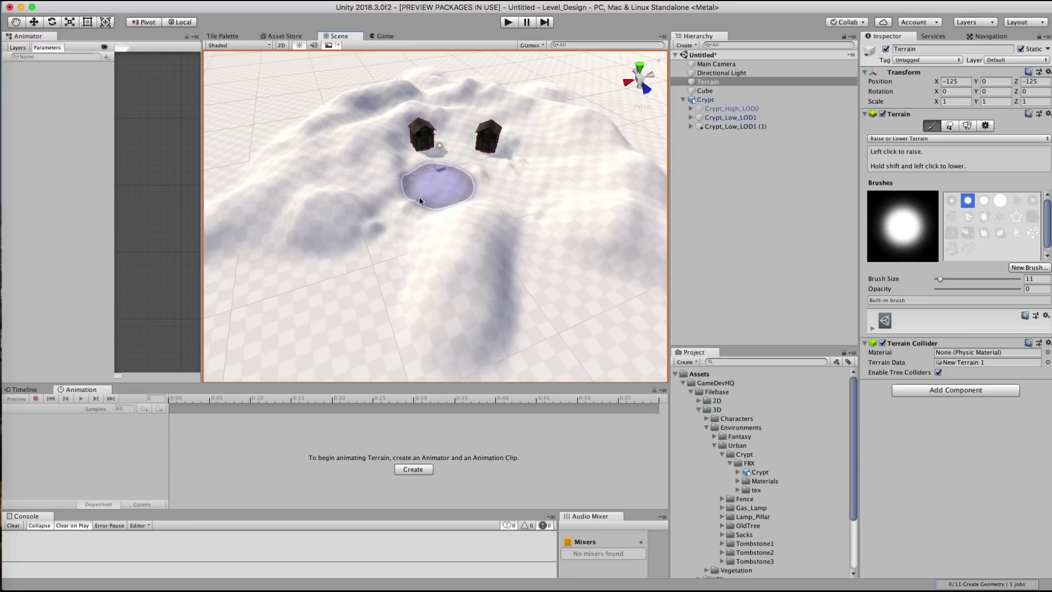
# Reduce the terrain brush size from 11 to 5
pyautogui.scroll(5, 427, 210)
pyautogui.scroll(4, 605, 172)
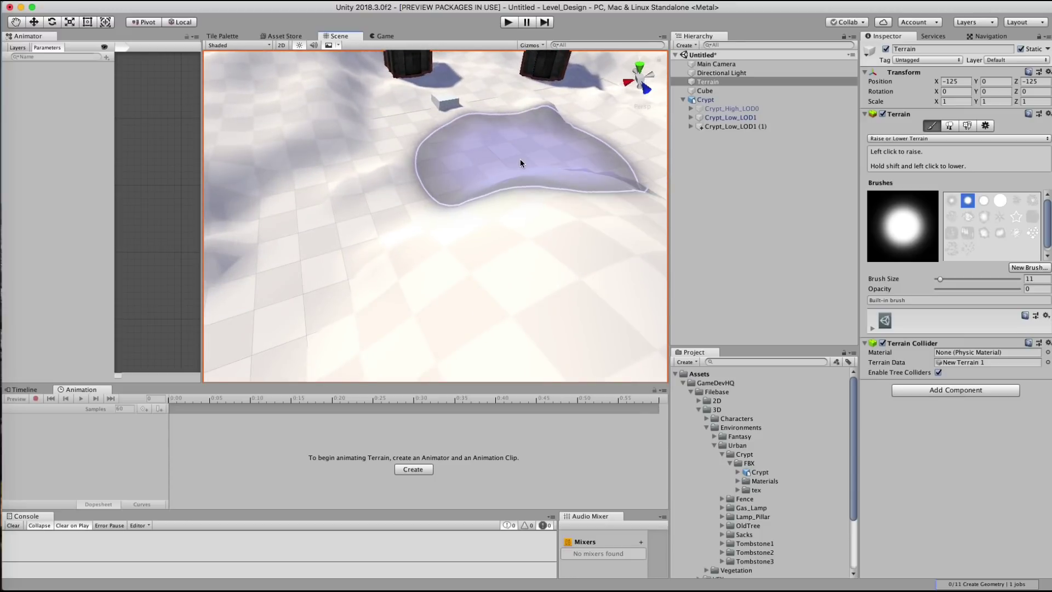
pyautogui.moveTo(943, 277); pyautogui.dragTo(939, 277)
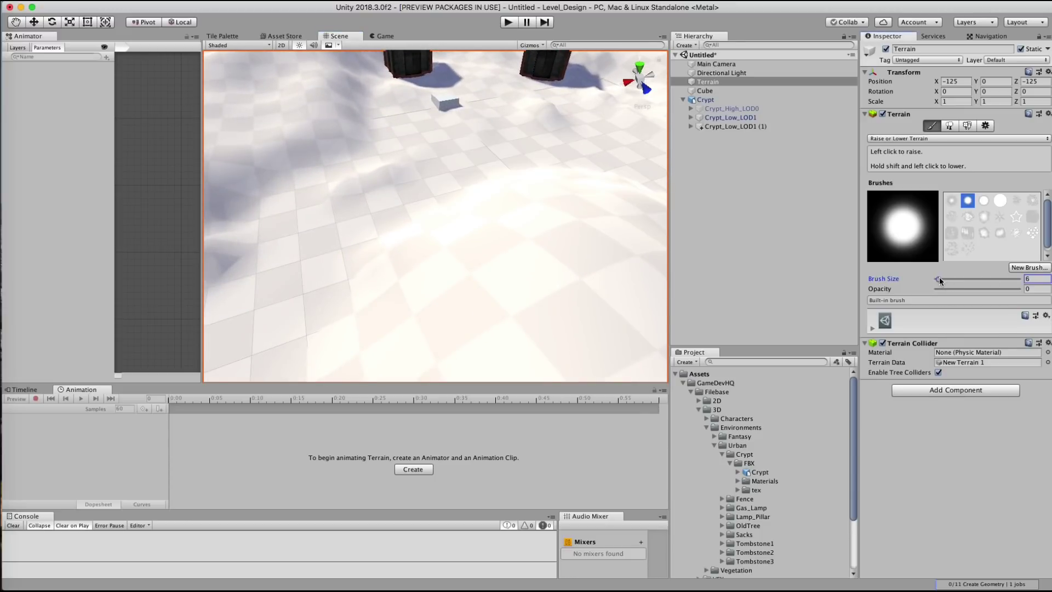
pyautogui.scroll(-5, 431, 76)
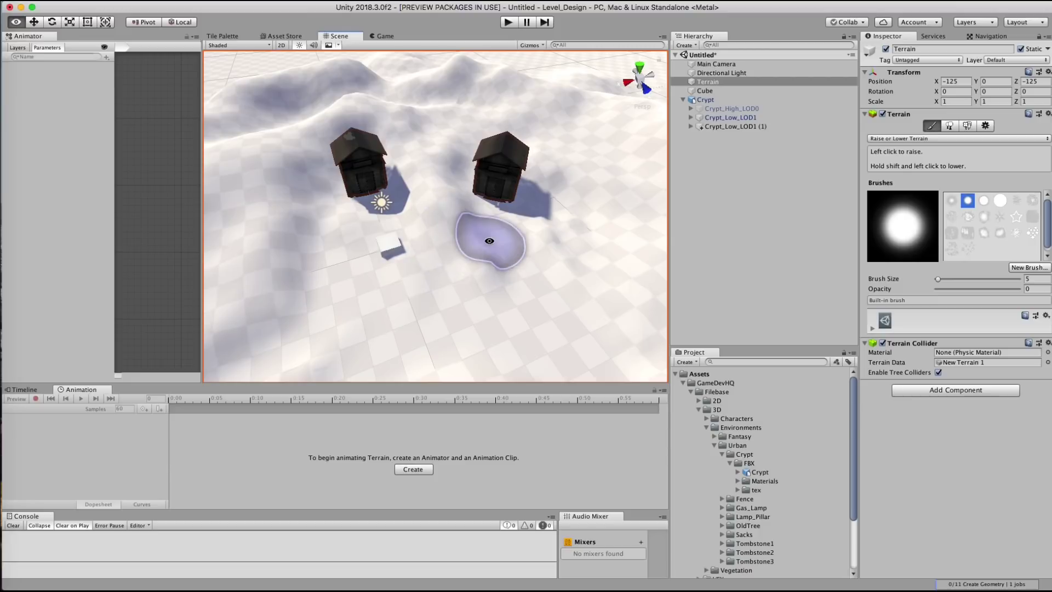
# Orbit the Scene view around the crypts to inspect the sculpted terrain
pyautogui.keyDown('alt'); pyautogui.moveTo(446, 235); pyautogui.dragTo(364, 121); pyautogui.keyUp('alt')
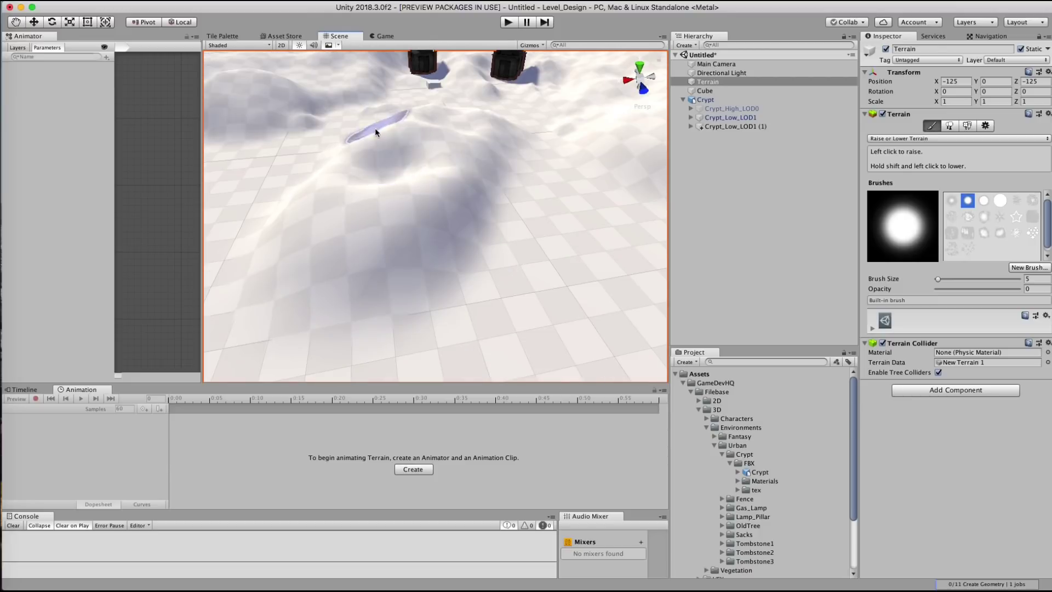
pyautogui.keyDown('alt'); pyautogui.moveTo(434, 152); pyautogui.dragTo(505, 164); pyautogui.keyUp('alt')
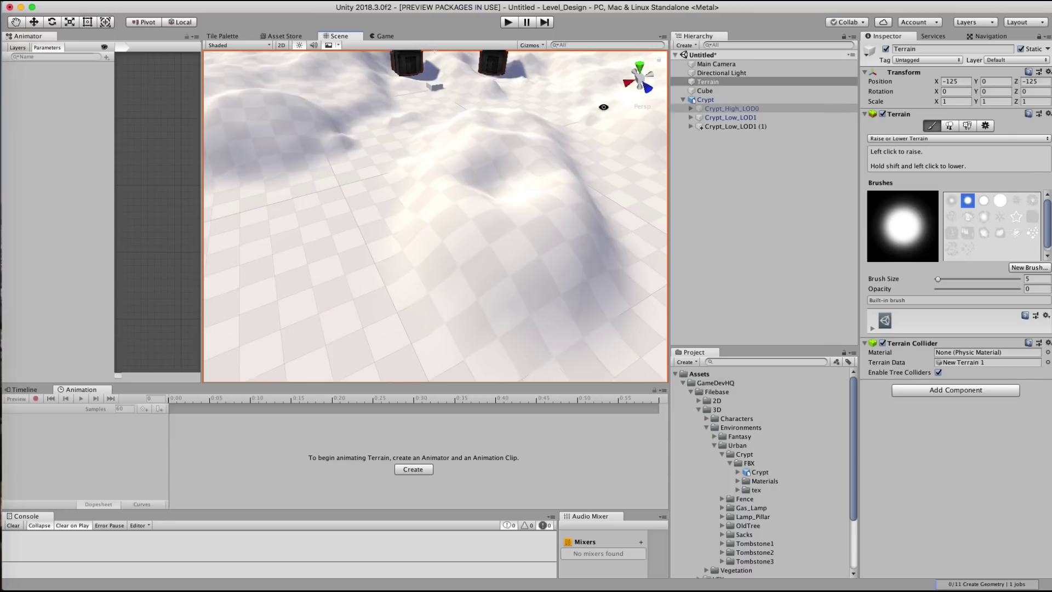
pyautogui.keyDown('alt'); pyautogui.moveTo(460, 126); pyautogui.dragTo(462, 219); pyautogui.keyUp('alt')
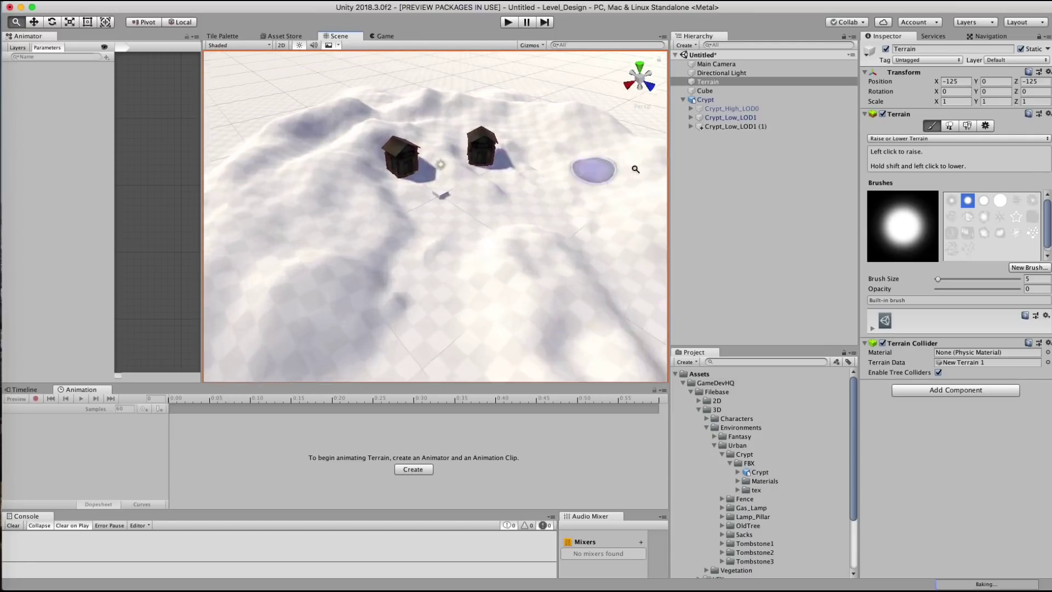
pyautogui.scroll(5, 461, 220)
# Delete the placeholder Cube and make both Crypt_Low_LOD1 objects and their children Static
pyautogui.rightClick(705, 91)
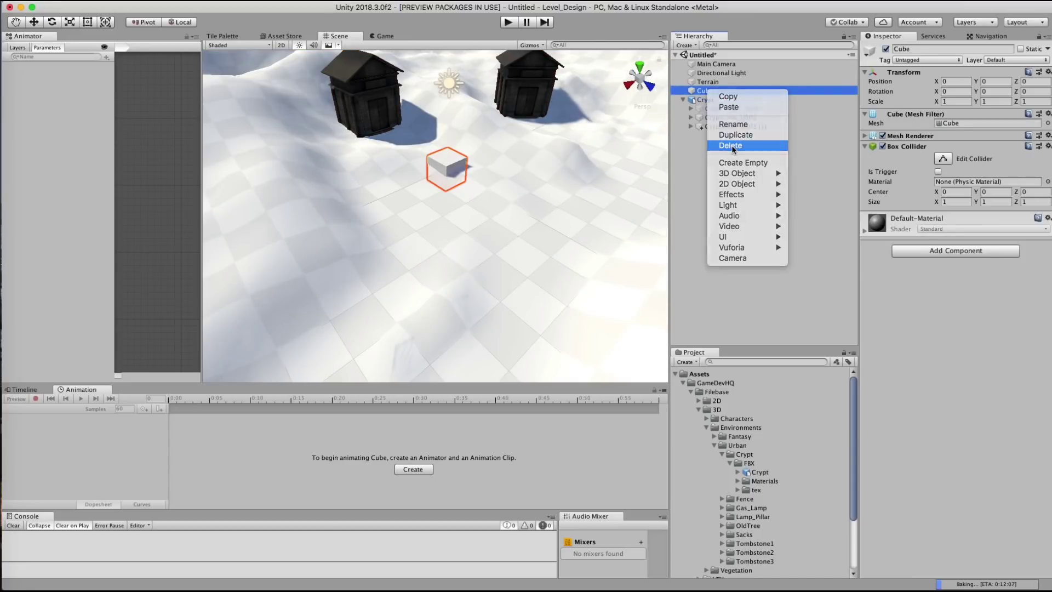
pyautogui.click(731, 146)
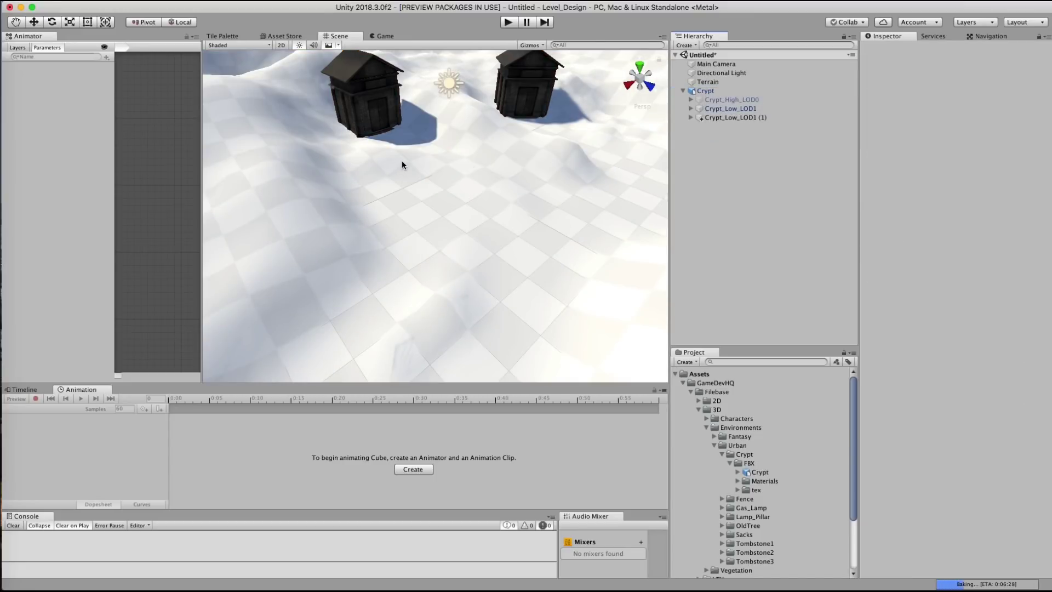
pyautogui.click(750, 91)
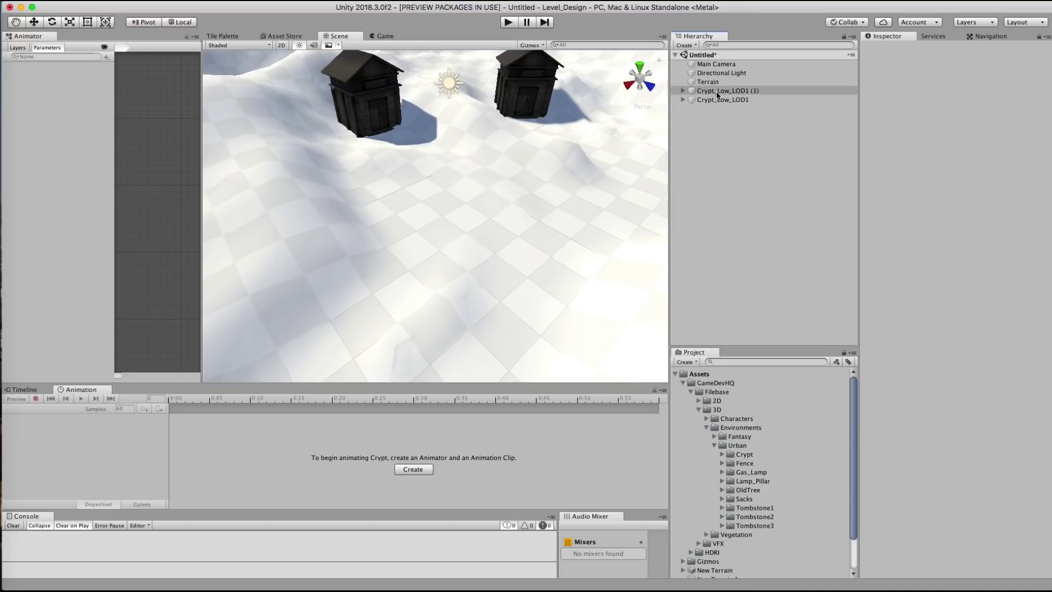
pyautogui.keyDown('shift'); pyautogui.click(783, 100); pyautogui.keyUp('shift')
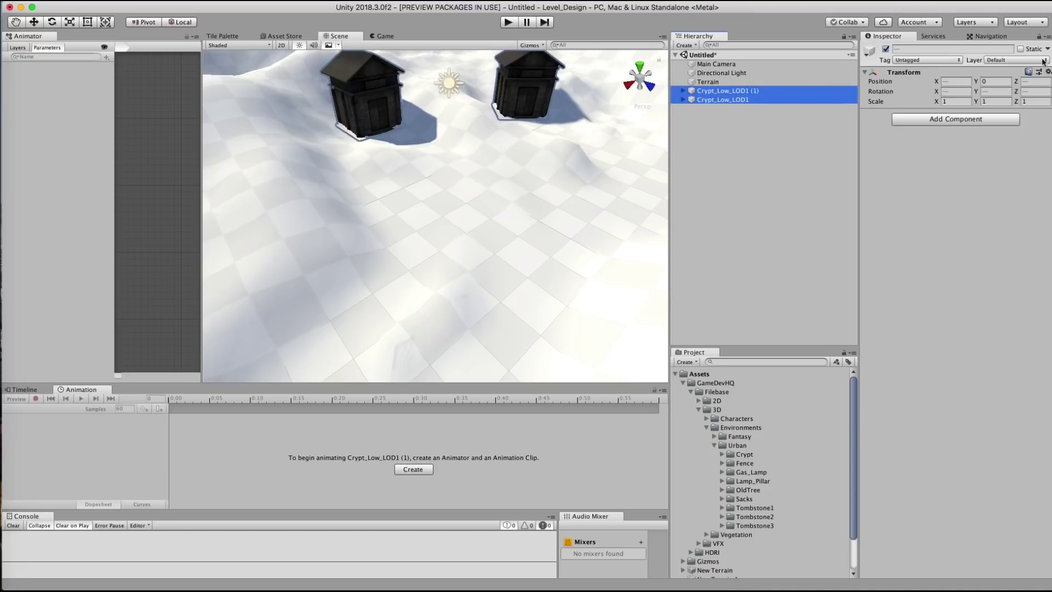
pyautogui.click(1021, 50)
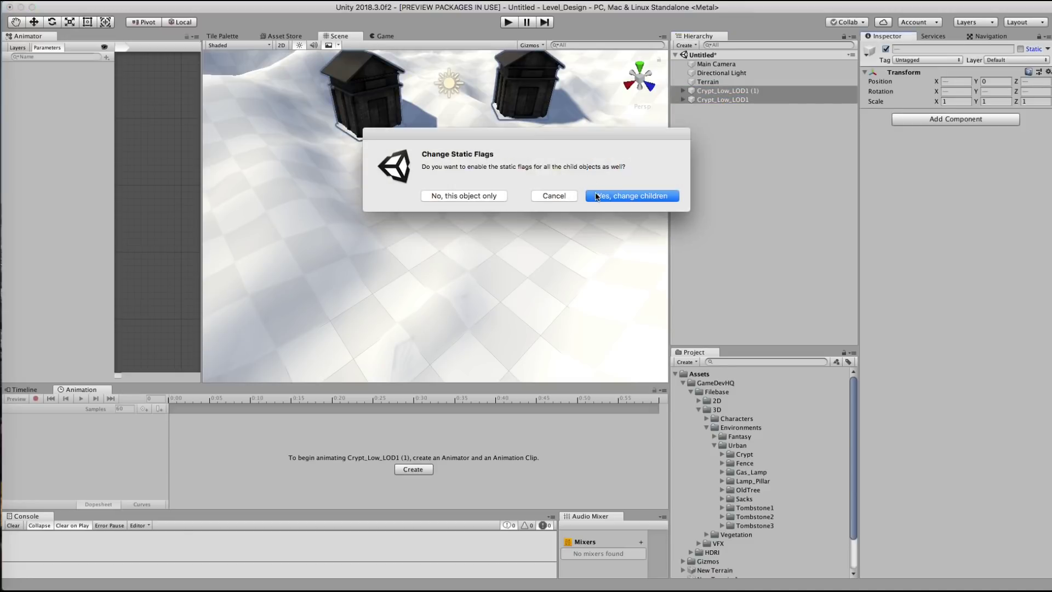
pyautogui.click(598, 196)
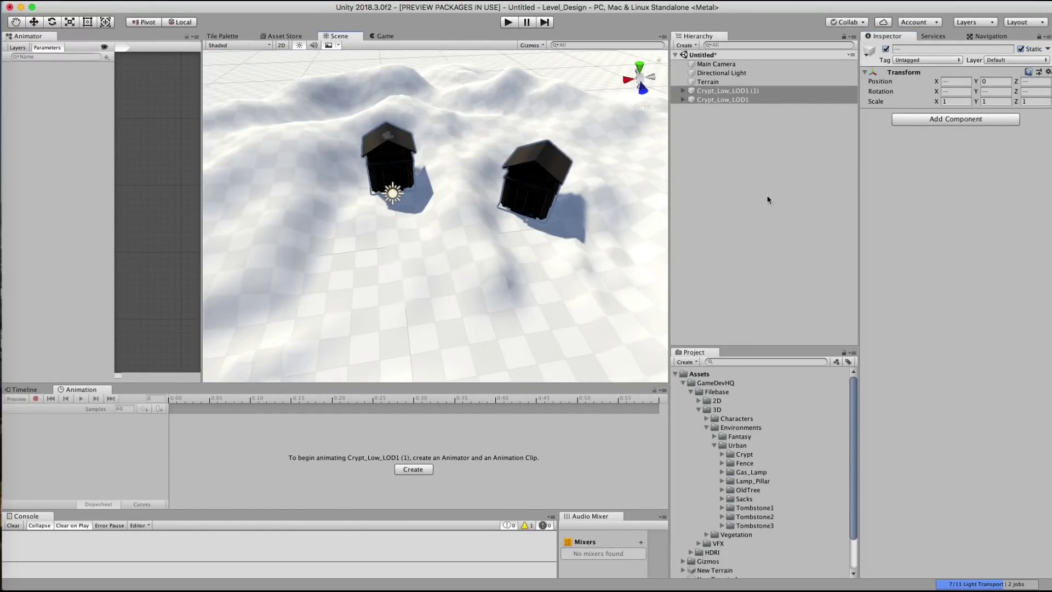
# With the Terrain in Paint Trees mode, locate the Old_Tree asset under Environments > Urban > OldTree
pyautogui.click(709, 82)
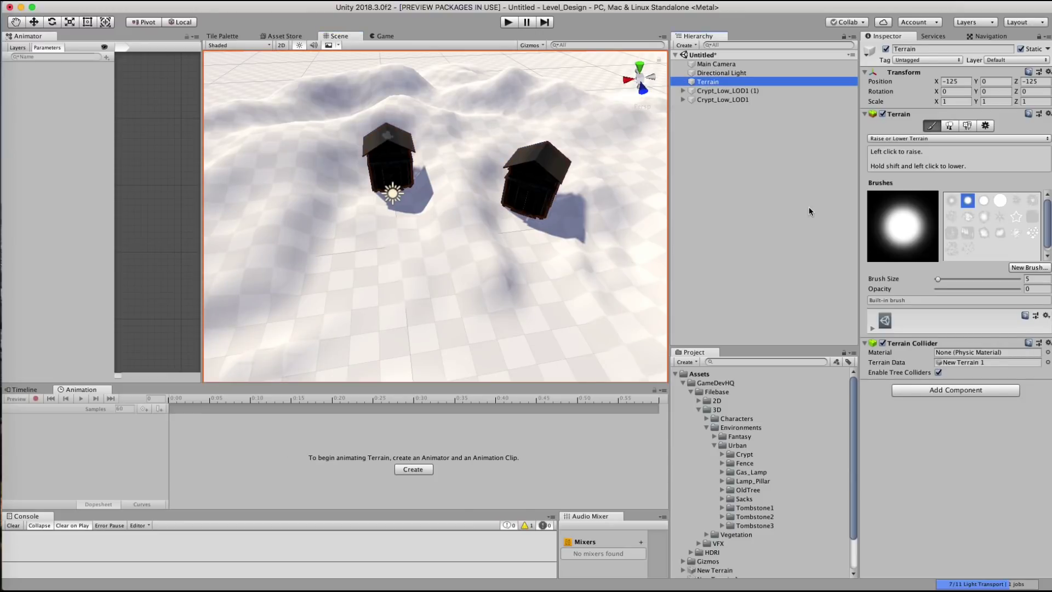
pyautogui.click(951, 126)
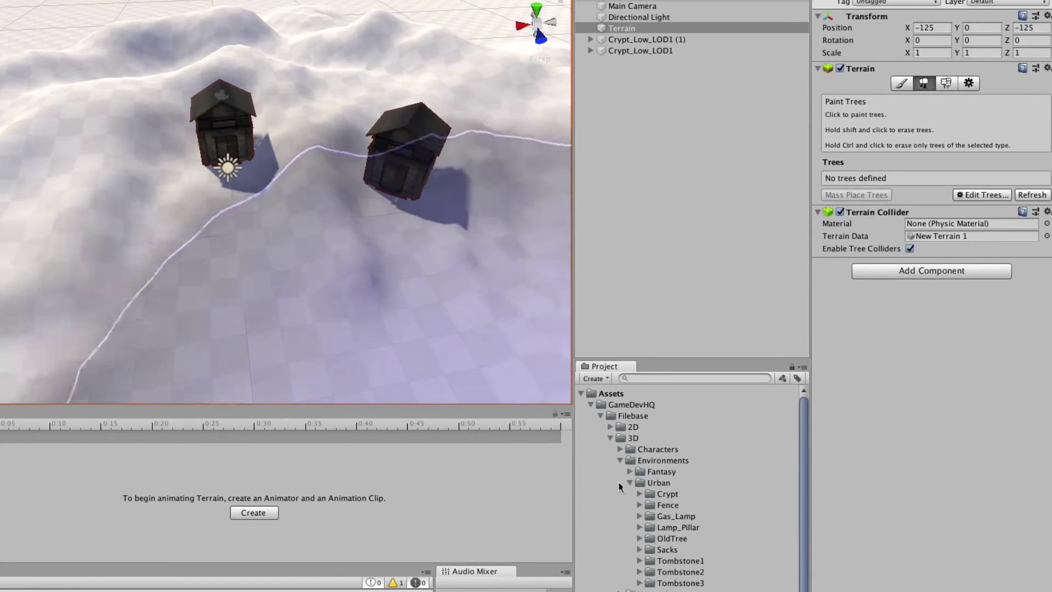
pyautogui.click(630, 481)
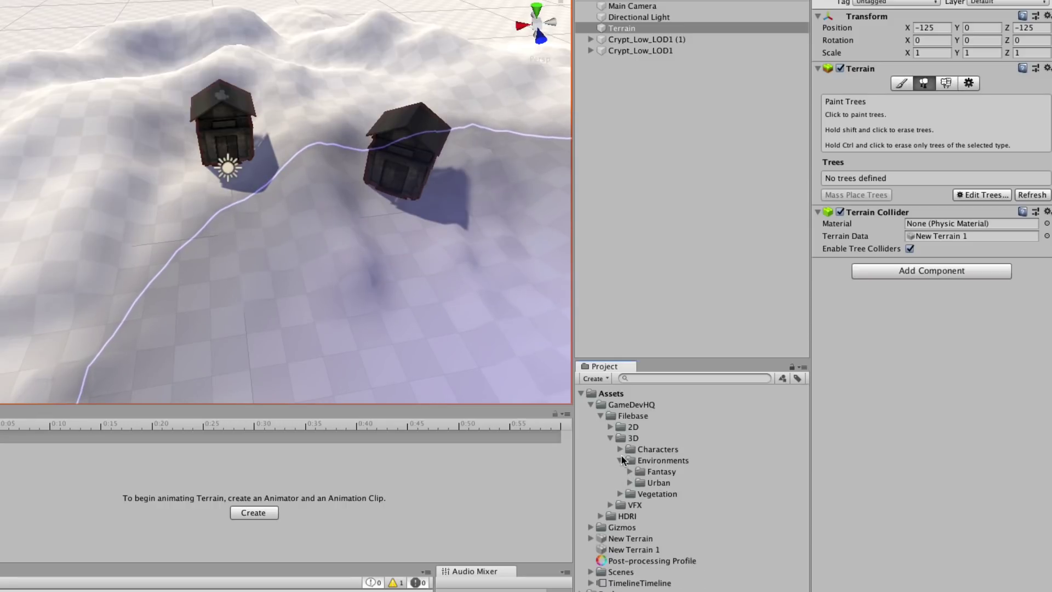
pyautogui.click(621, 460)
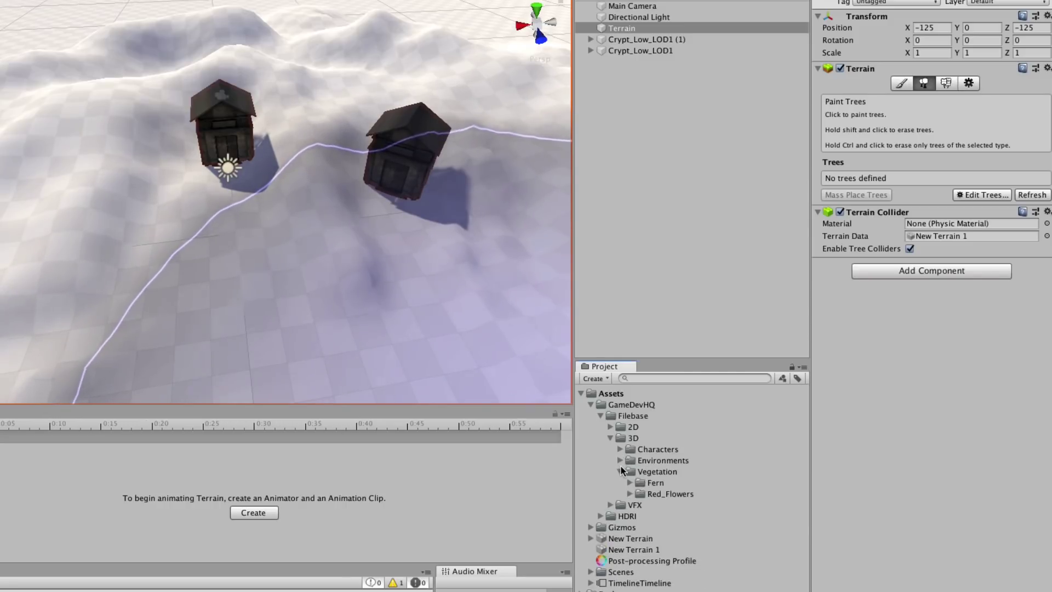
pyautogui.click(621, 472)
pyautogui.click(620, 460)
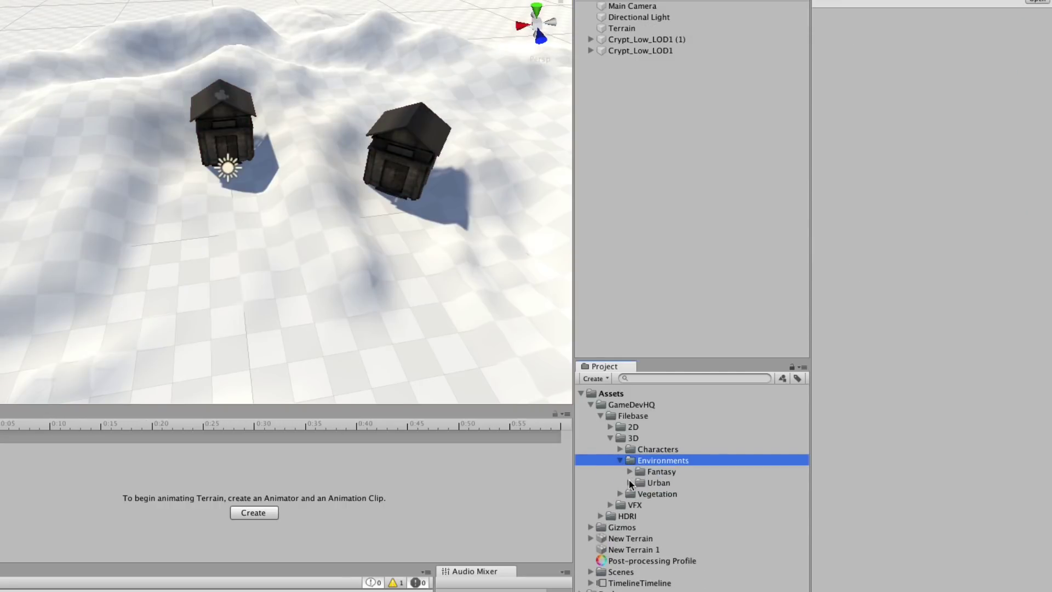
pyautogui.click(630, 482)
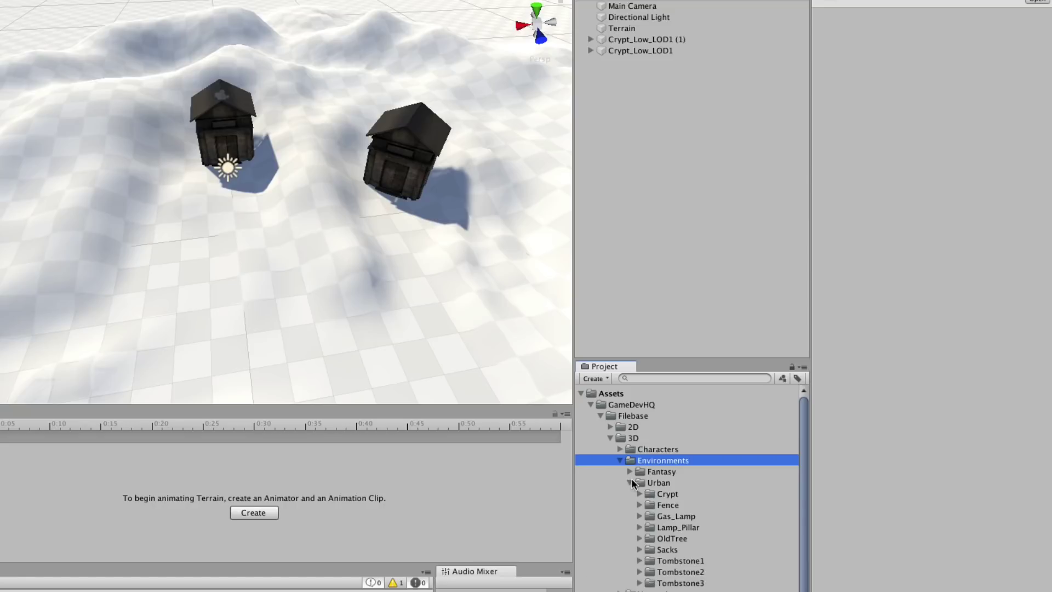
pyautogui.click(639, 538)
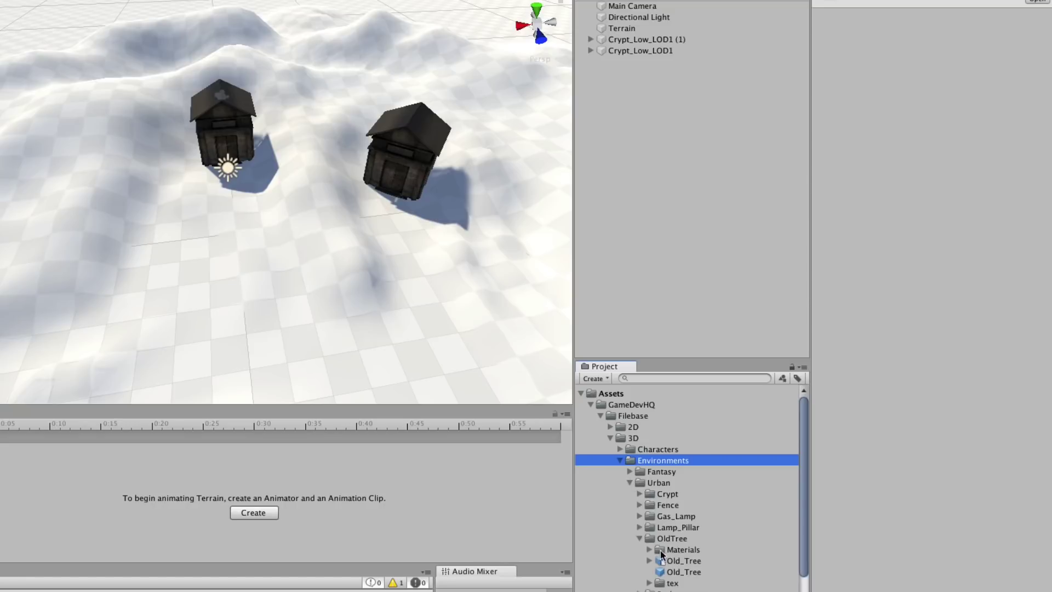
pyautogui.click(681, 560)
pyautogui.click(682, 573)
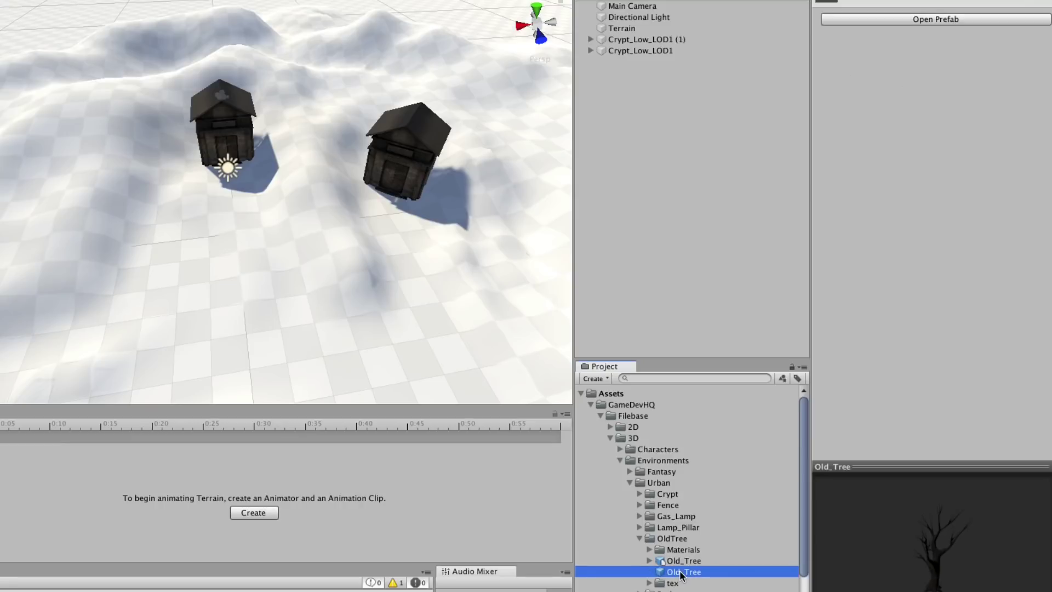
pyautogui.click(680, 562)
# Add the Old_Tree prefab to the Scene and frame it in view
pyautogui.moveTo(682, 573); pyautogui.dragTo(698, 199)
pyautogui.scroll(-1, 364, 155)
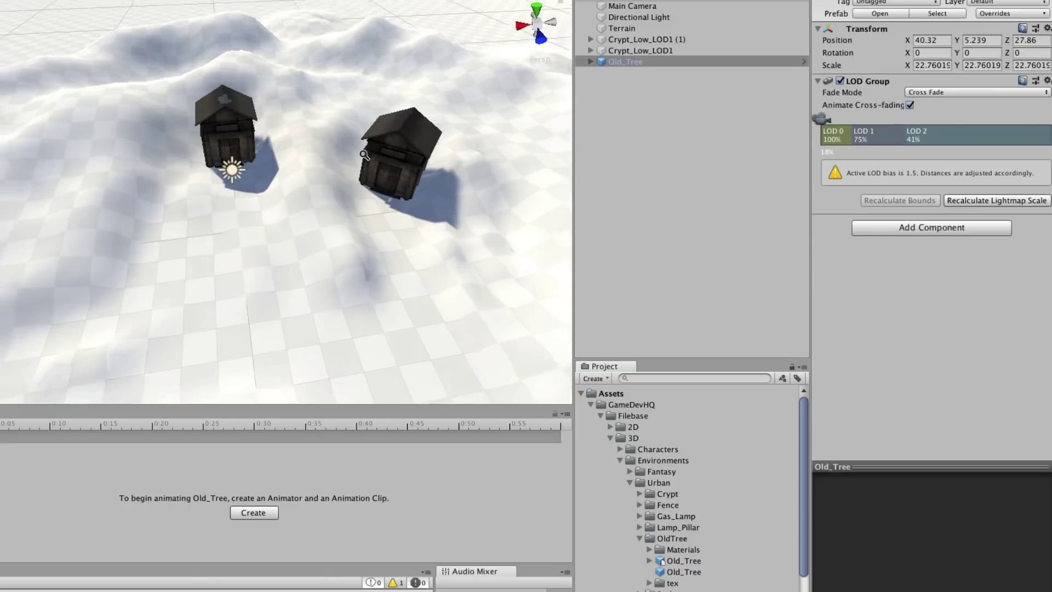
pyautogui.scroll(-3, 364, 155)
pyautogui.keyDown('alt'); pyautogui.moveTo(535, 158); pyautogui.dragTo(826, 180); pyautogui.keyUp('alt')
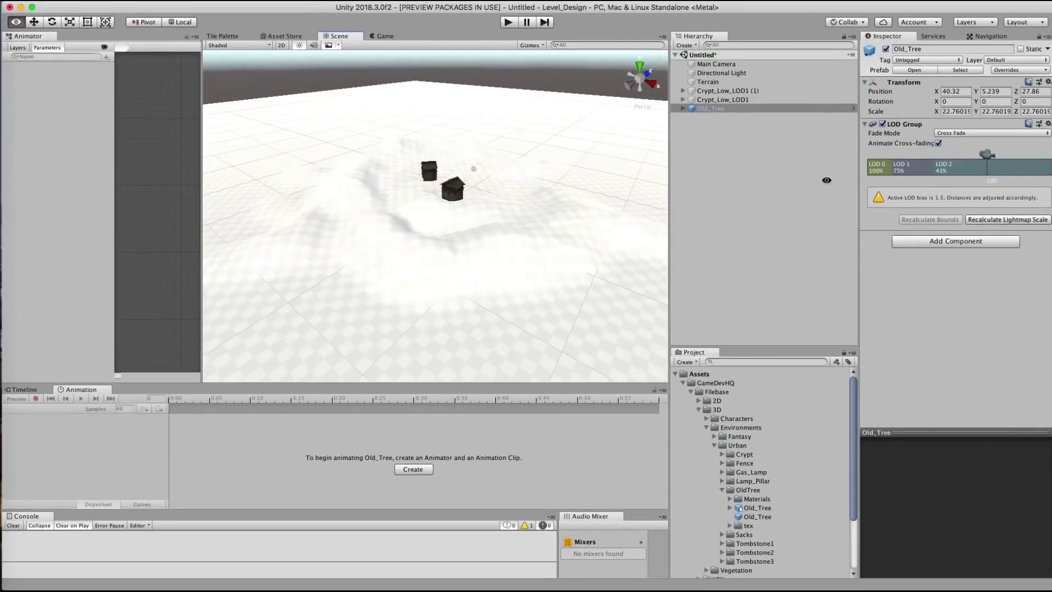
pyautogui.press('f')
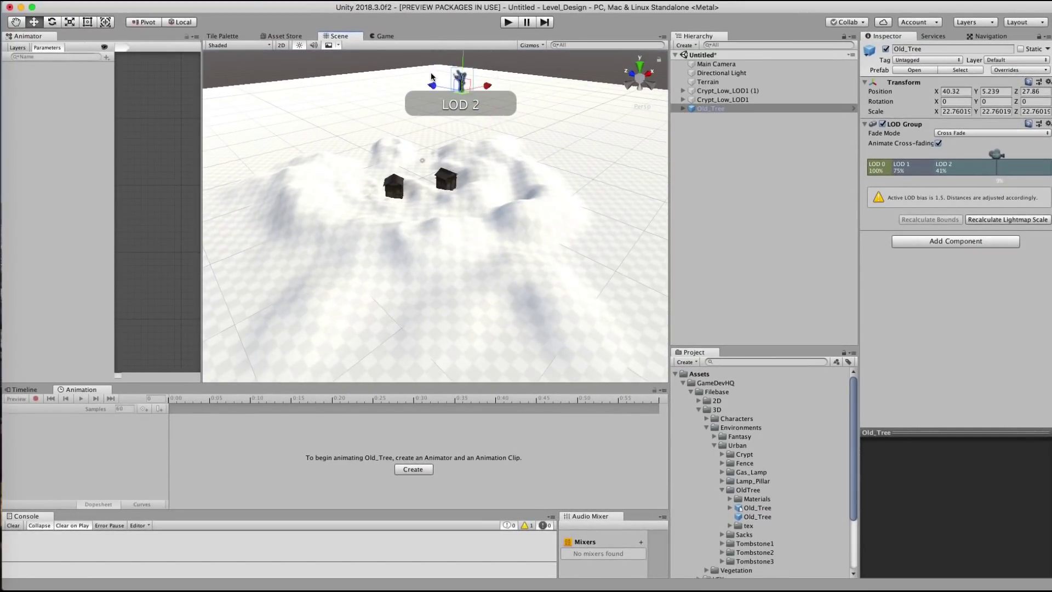
# Reset the Old_Tree's Transform and raise it above the terrain
pyautogui.click(1048, 83)
pyautogui.click(994, 95)
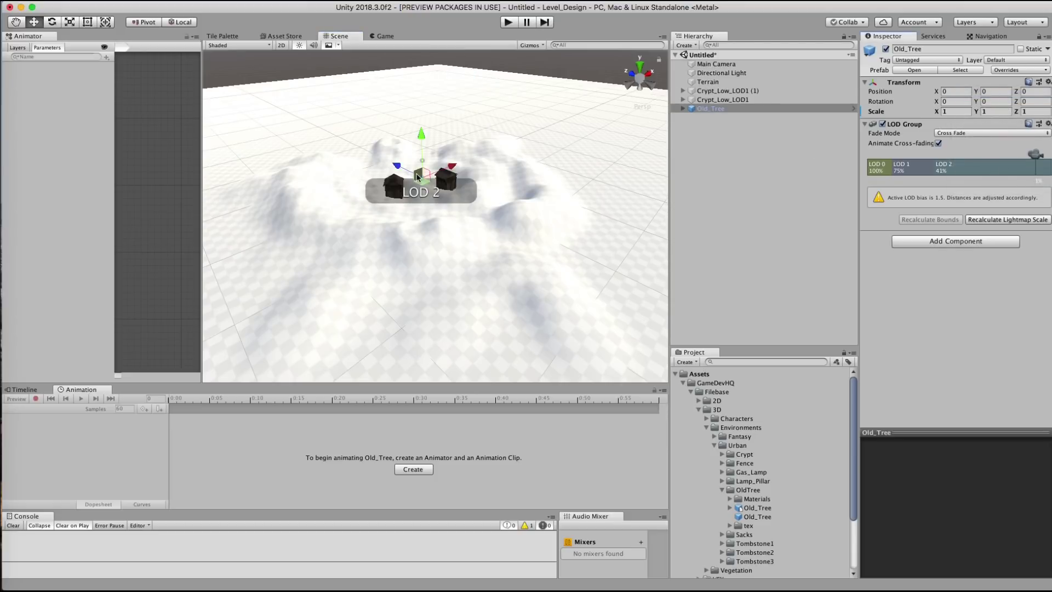
pyautogui.moveTo(423, 156); pyautogui.dragTo(421, 112)
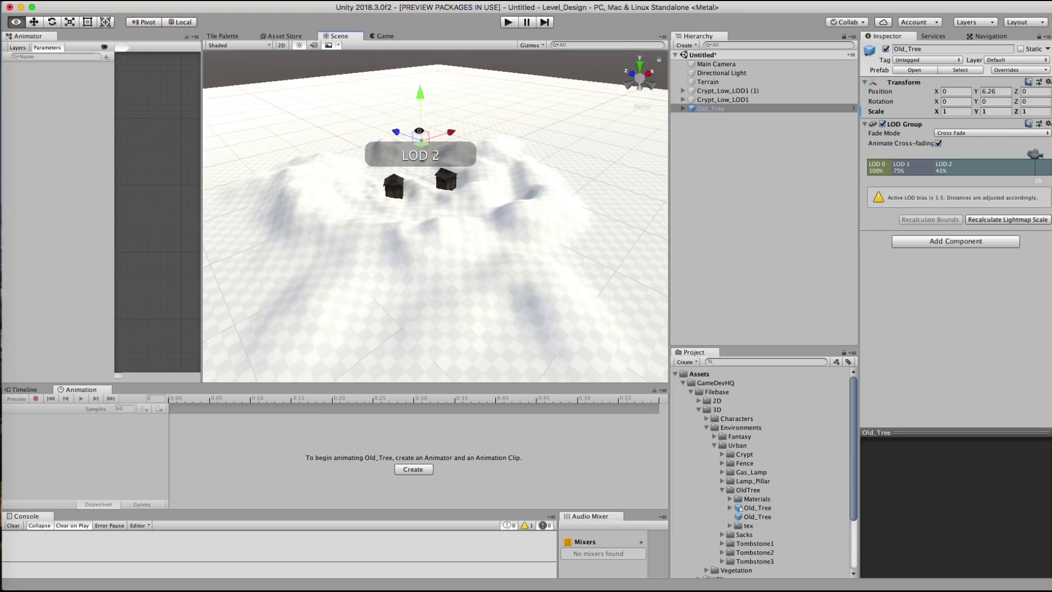
pyautogui.moveTo(421, 112)
pyautogui.keyDown('alt'); pyautogui.mouseDown(button='right')
pyautogui.moveTo(725, 129)
pyautogui.moveTo(470, 153)
pyautogui.mouseUp(button='right'); pyautogui.keyUp('alt')
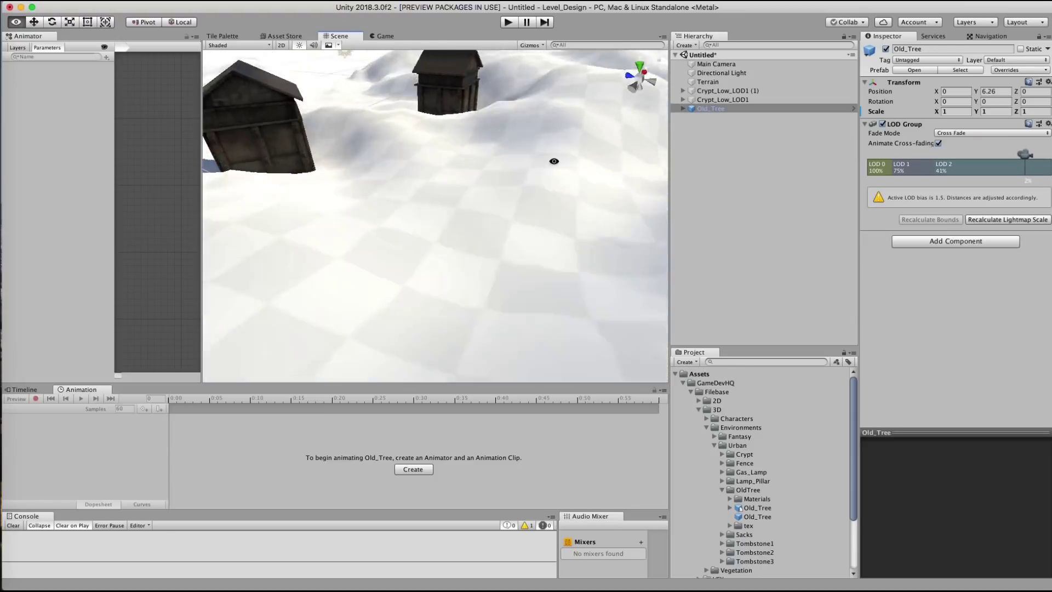
pyautogui.keyDown('alt'); pyautogui.moveTo(469, 153); pyautogui.dragTo(624, 189); pyautogui.keyUp('alt')
pyautogui.keyDown('alt'); pyautogui.moveTo(624, 189); pyautogui.dragTo(232, 195, button='right'); pyautogui.keyUp('alt')
pyautogui.moveTo(232, 195)
pyautogui.keyDown('alt'); pyautogui.mouseDown()
pyautogui.moveTo(959, 177)
pyautogui.moveTo(625, 164)
pyautogui.mouseUp(); pyautogui.keyUp('alt')
# Move the Old_Tree down so it stands on the ground beside the crypt
pyautogui.press('w')
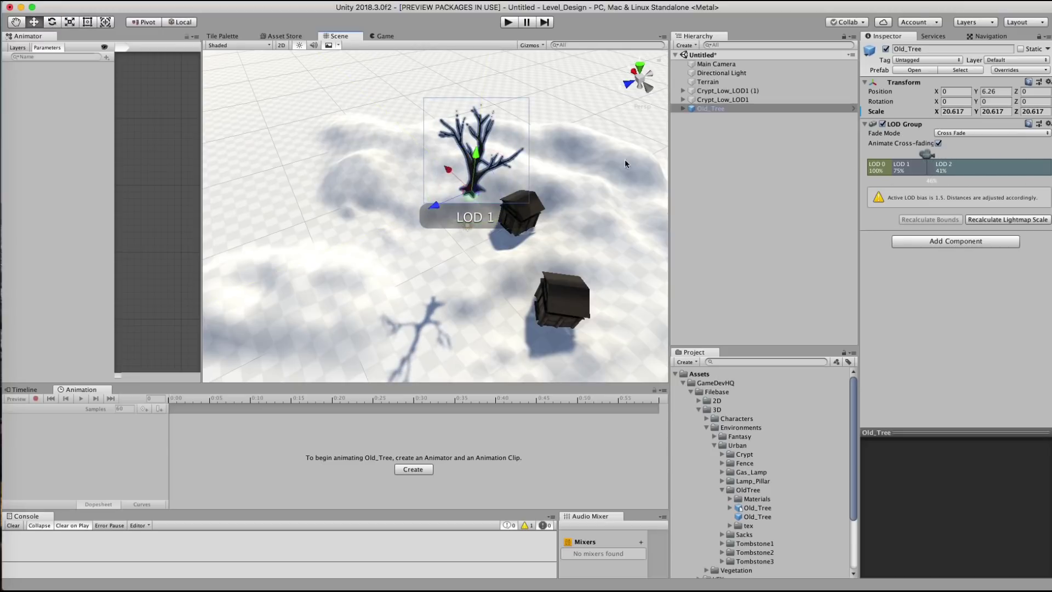
pyautogui.moveTo(483, 155); pyautogui.dragTo(479, 229)
pyautogui.keyDown('alt'); pyautogui.moveTo(479, 230); pyautogui.dragTo(960, 180, button='right'); pyautogui.keyUp('alt')
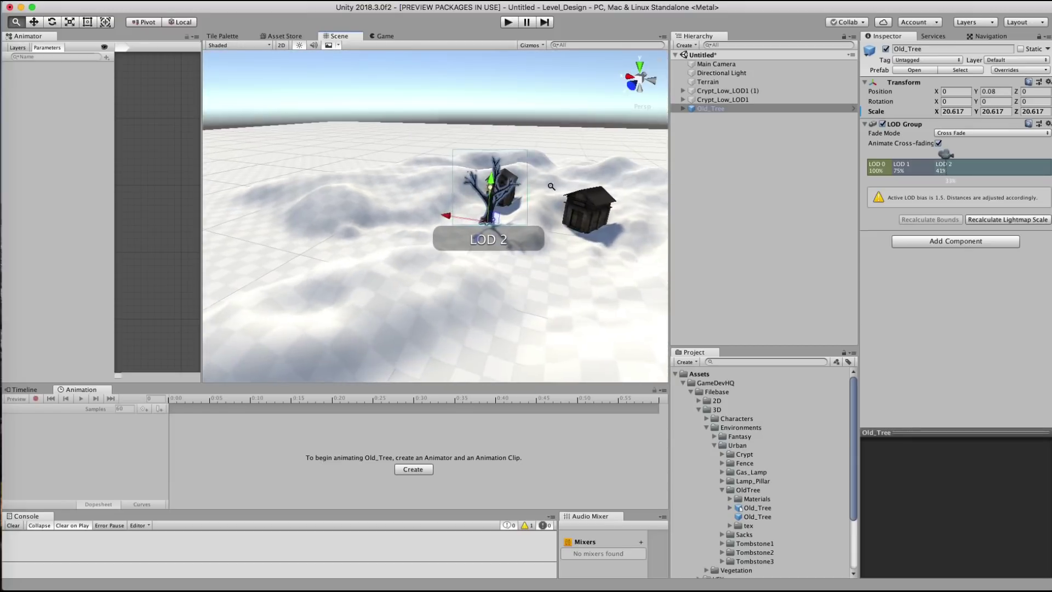
pyautogui.moveTo(435, 176)
pyautogui.keyDown('alt'); pyautogui.mouseDown()
pyautogui.moveTo(397, 241)
pyautogui.moveTo(471, 178)
pyautogui.moveTo(582, 205)
pyautogui.mouseUp(); pyautogui.keyUp('alt')
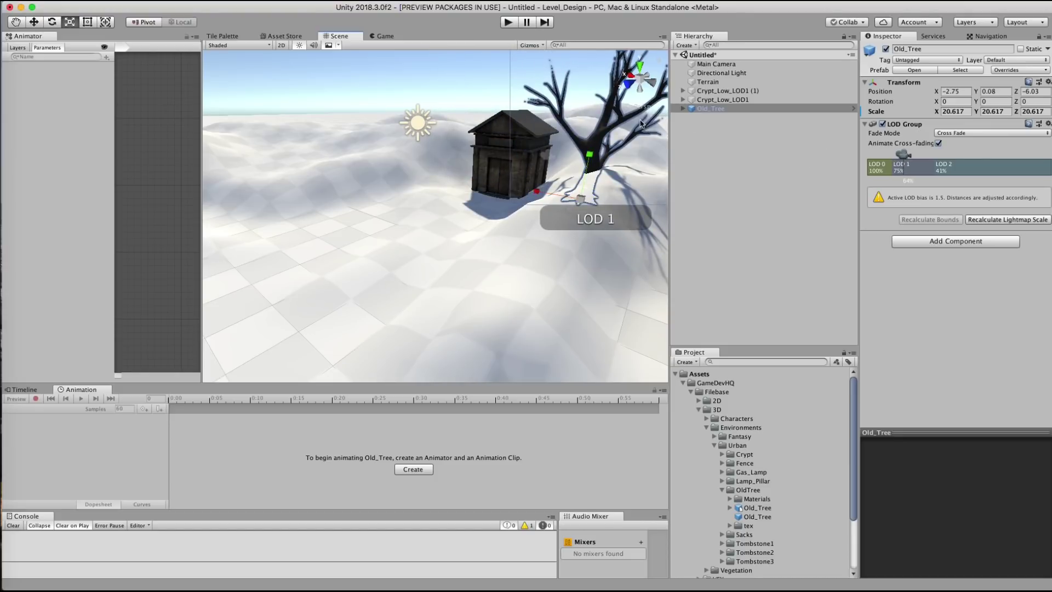
# Scale the Old_Tree up to about 25
pyautogui.press('r')
pyautogui.moveTo(582, 202)
pyautogui.mouseDown()
pyautogui.moveTo(593, 199)
pyautogui.moveTo(513, 167)
pyautogui.mouseUp()
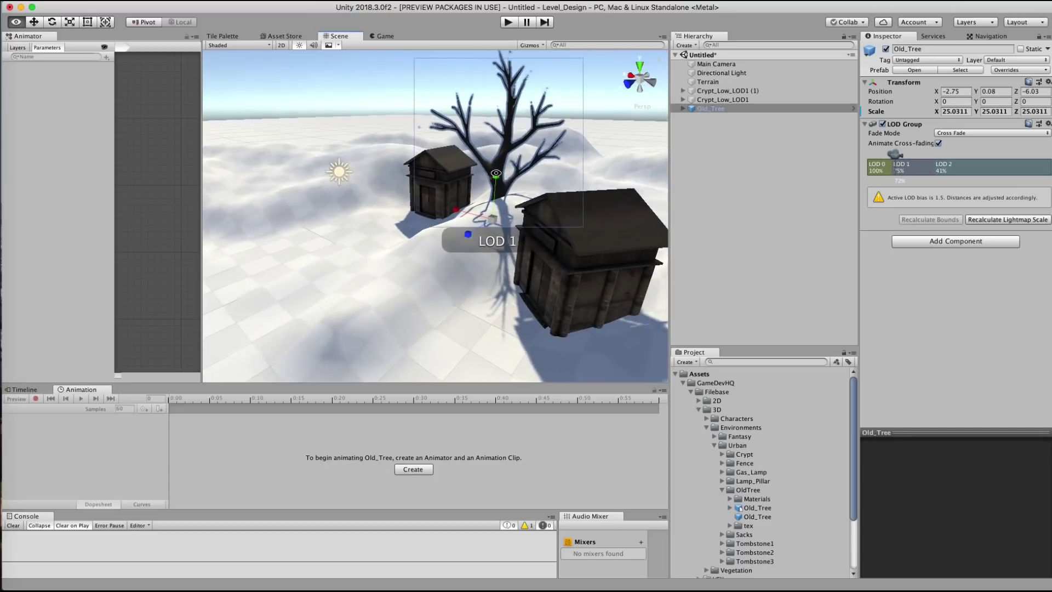
pyautogui.scroll(5, 513, 167)
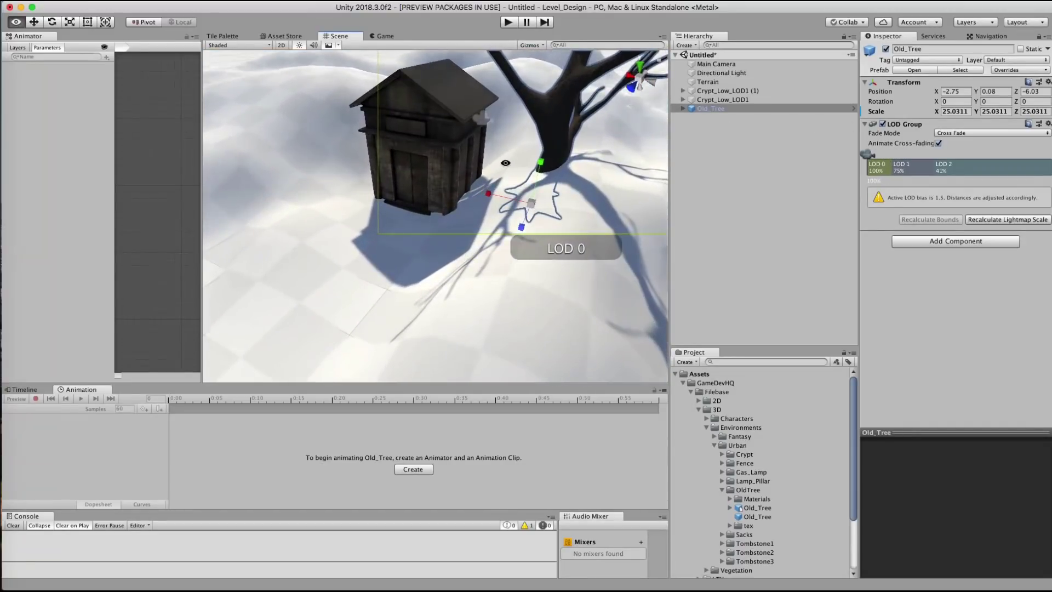
pyautogui.moveTo(526, 159); pyautogui.dragTo(336, 212, button='middle')
pyautogui.keyDown('alt'); pyautogui.moveTo(336, 213); pyautogui.dragTo(713, 164); pyautogui.keyUp('alt')
# Expand Old_Tree in the Hierarchy and inspect its LOD 0, LOD 1 and LOD 2 bands
pyautogui.click(681, 108)
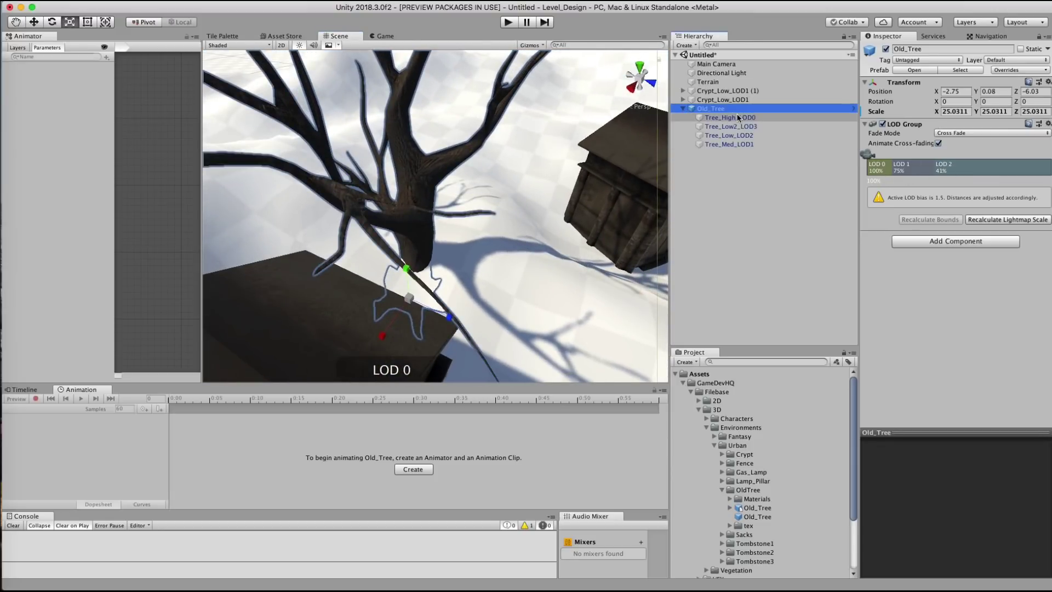
pyautogui.click(874, 169)
pyautogui.click(893, 168)
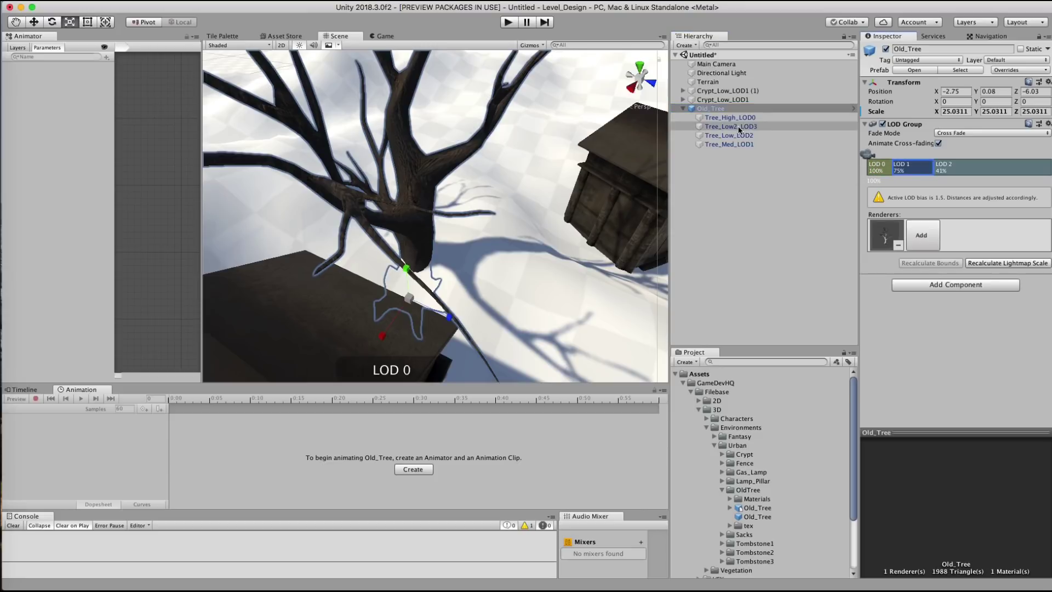
pyautogui.click(941, 172)
pyautogui.click(873, 172)
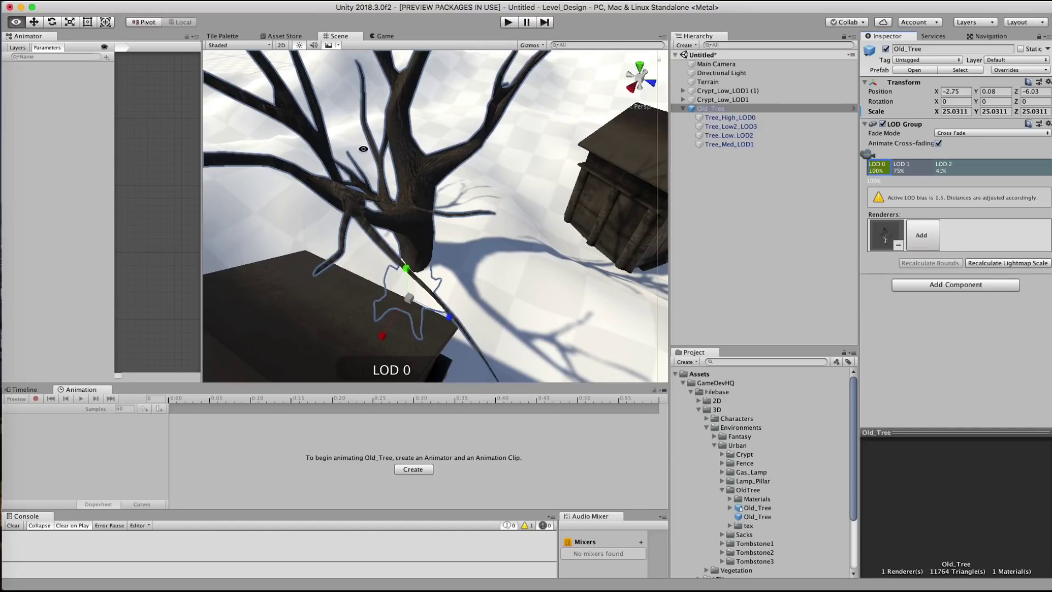
# Zoom in and out to test LOD switching, nudging LOD 1's switch point to about 76%
pyautogui.keyDown('alt'); pyautogui.moveTo(363, 149); pyautogui.dragTo(627, 177, button='right'); pyautogui.keyUp('alt')
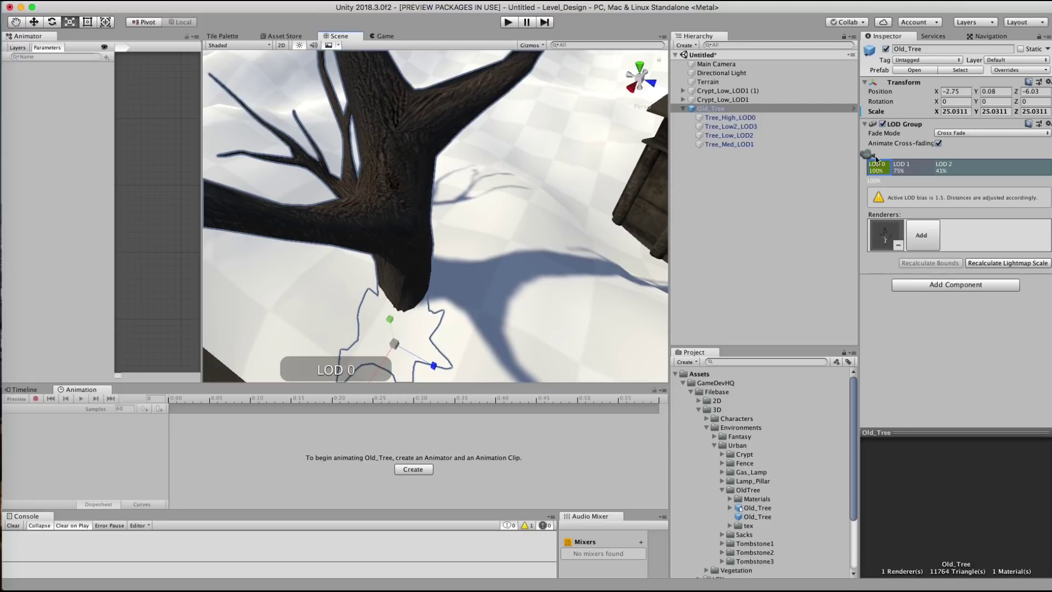
pyautogui.keyDown('alt'); pyautogui.moveTo(426, 232); pyautogui.dragTo(4, 252, button='right'); pyautogui.keyUp('alt')
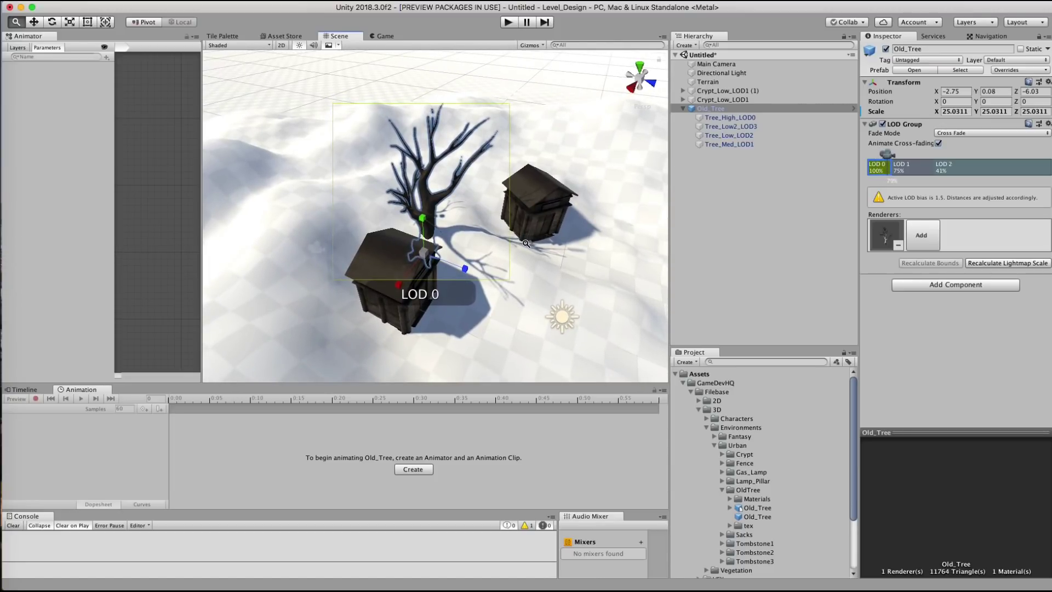
pyautogui.keyDown('alt'); pyautogui.moveTo(526, 243); pyautogui.dragTo(505, 248, button='right'); pyautogui.keyUp('alt')
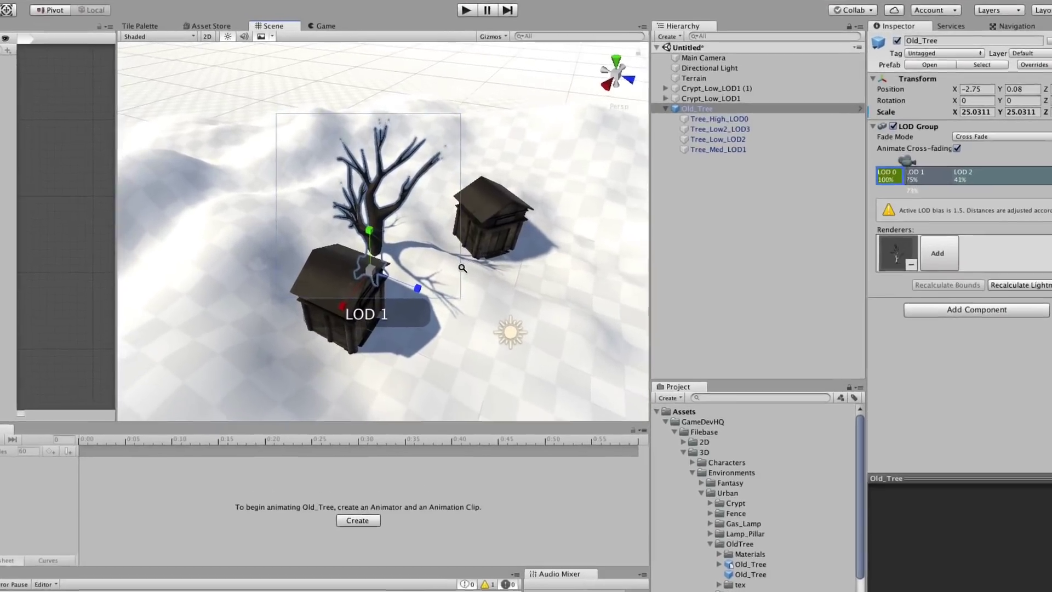
pyautogui.keyDown('alt'); pyautogui.moveTo(462, 267); pyautogui.dragTo(440, 288, button='right'); pyautogui.keyUp('alt')
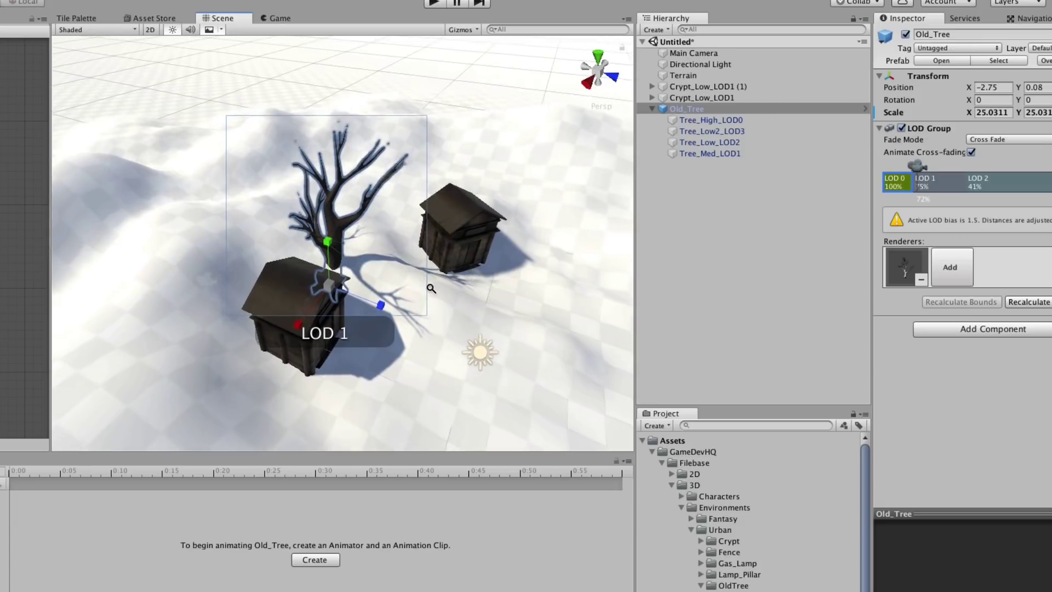
pyautogui.keyDown('alt'); pyautogui.moveTo(431, 288); pyautogui.dragTo(255, 319, button='right'); pyautogui.keyUp('alt')
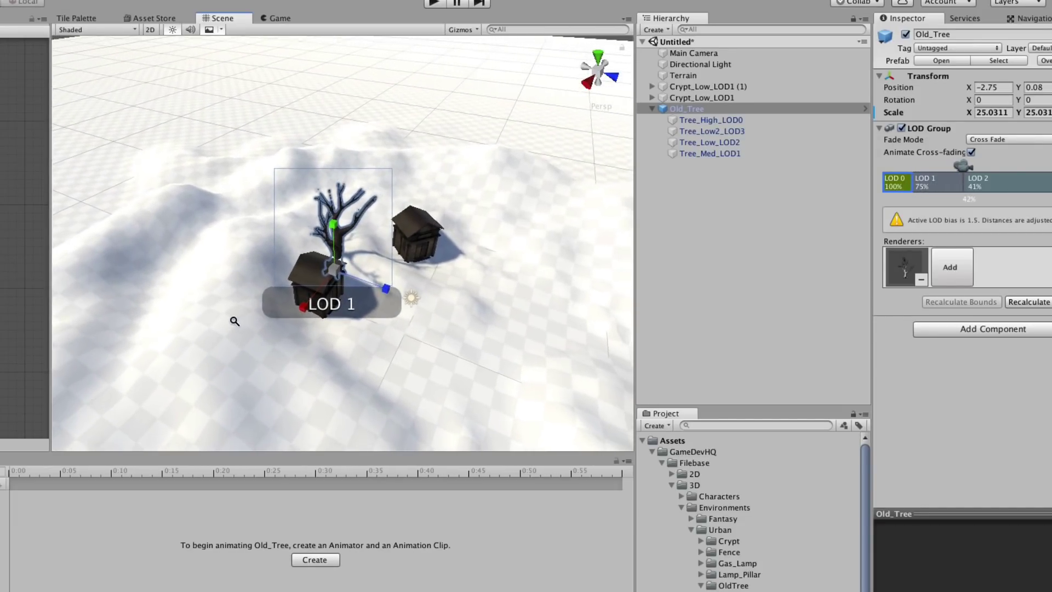
pyautogui.moveTo(209, 322)
pyautogui.keyDown('alt'); pyautogui.mouseDown(button='right')
pyautogui.moveTo(237, 322)
pyautogui.moveTo(192, 324)
pyautogui.moveTo(633, 310)
pyautogui.moveTo(624, 308)
pyautogui.mouseUp(button='right'); pyautogui.keyUp('alt')
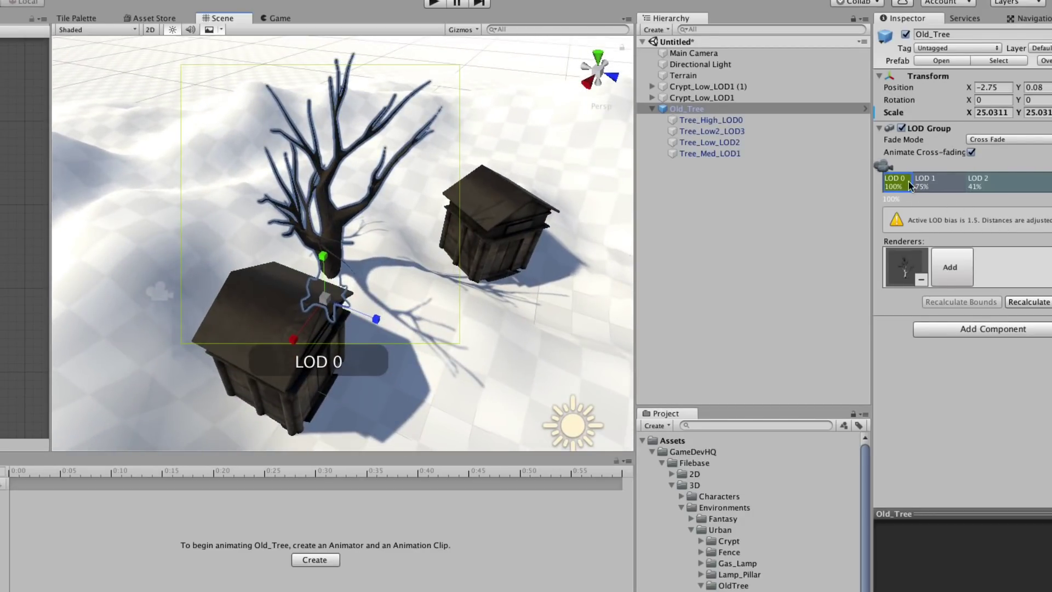
pyautogui.moveTo(912, 181); pyautogui.dragTo(910, 189)
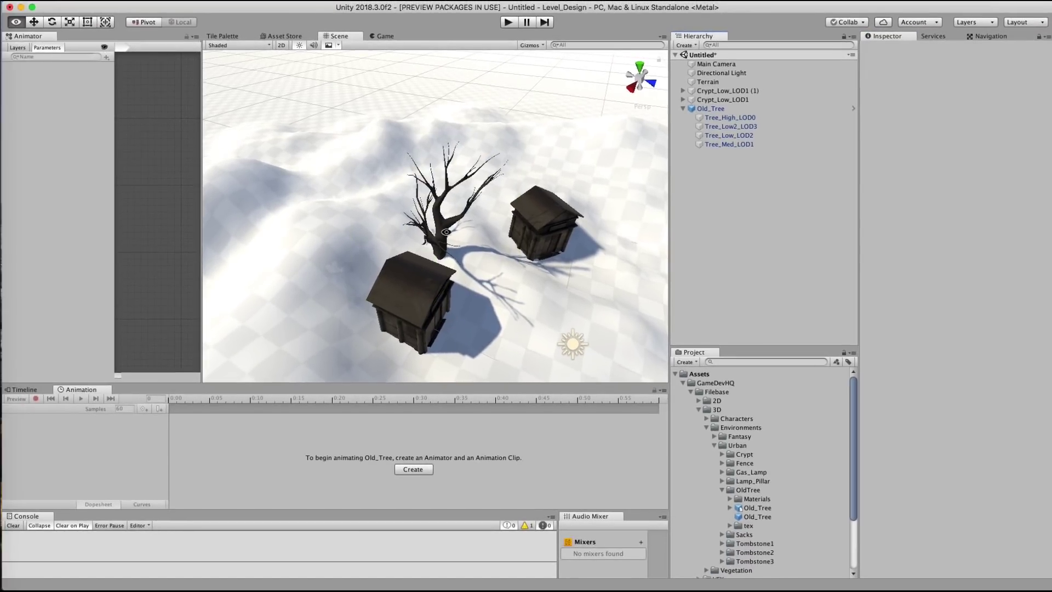
pyautogui.keyDown('alt'); pyautogui.moveTo(446, 232); pyautogui.dragTo(352, 164); pyautogui.keyUp('alt')
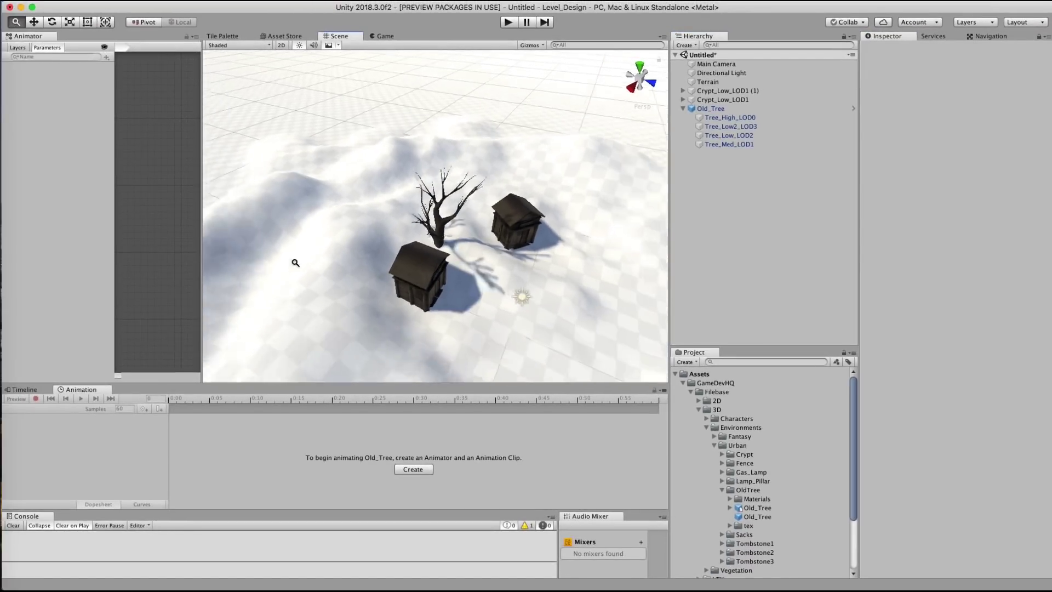
# Add Old_Tree as a tree prefab through the Terrain's Paint Trees Edit Trees > Add Tree
pyautogui.click(708, 109)
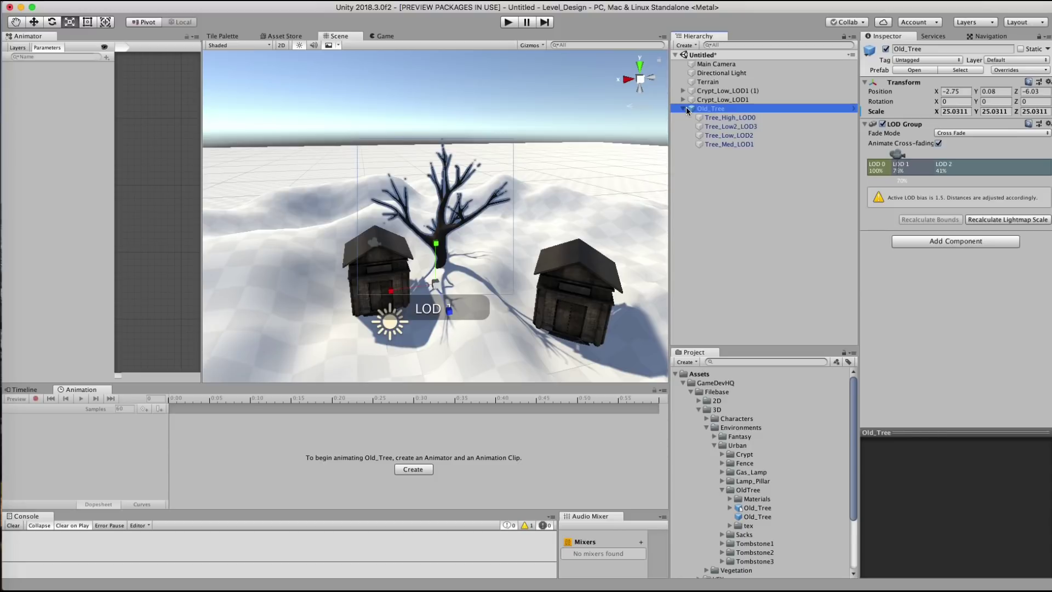
pyautogui.click(707, 82)
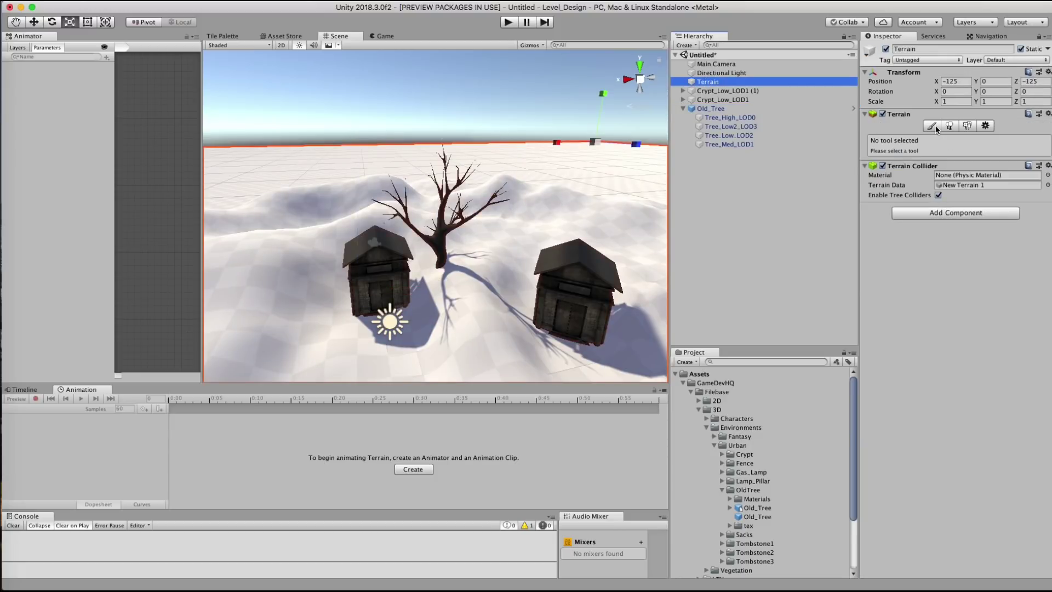
pyautogui.click(949, 126)
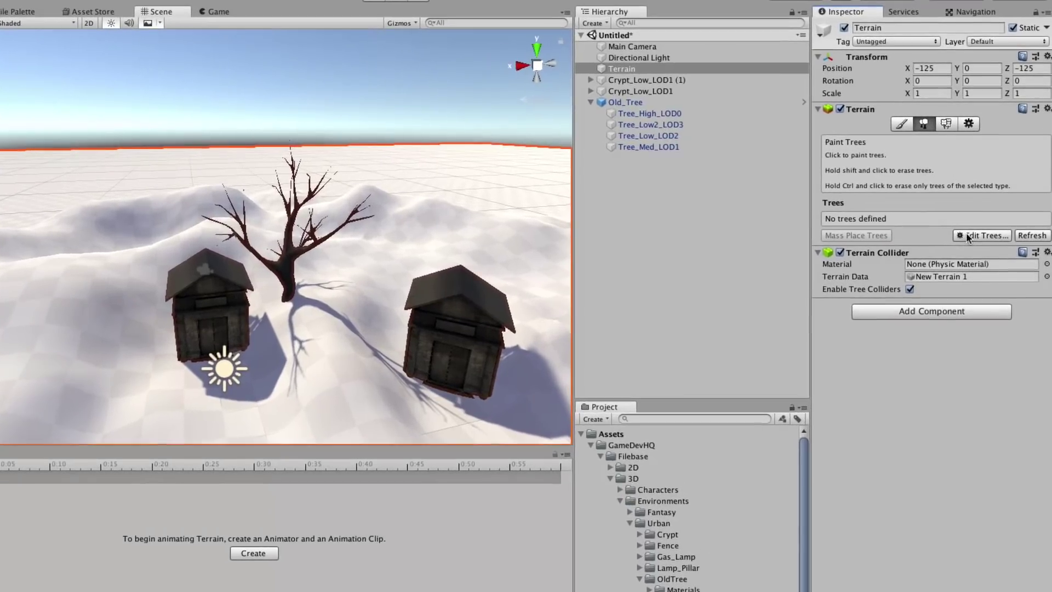
pyautogui.click(983, 213)
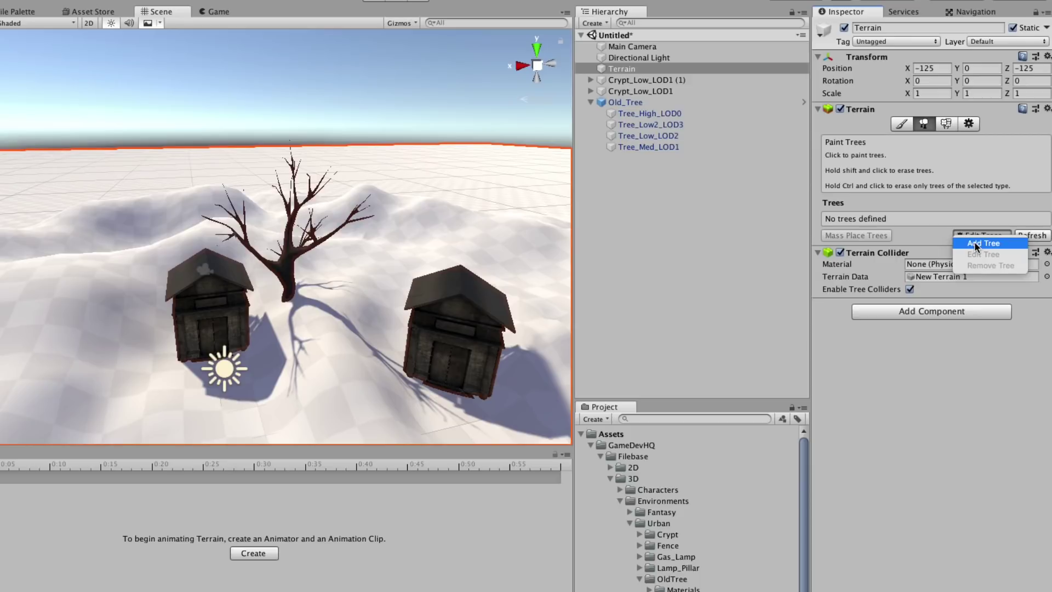
pyautogui.click(974, 242)
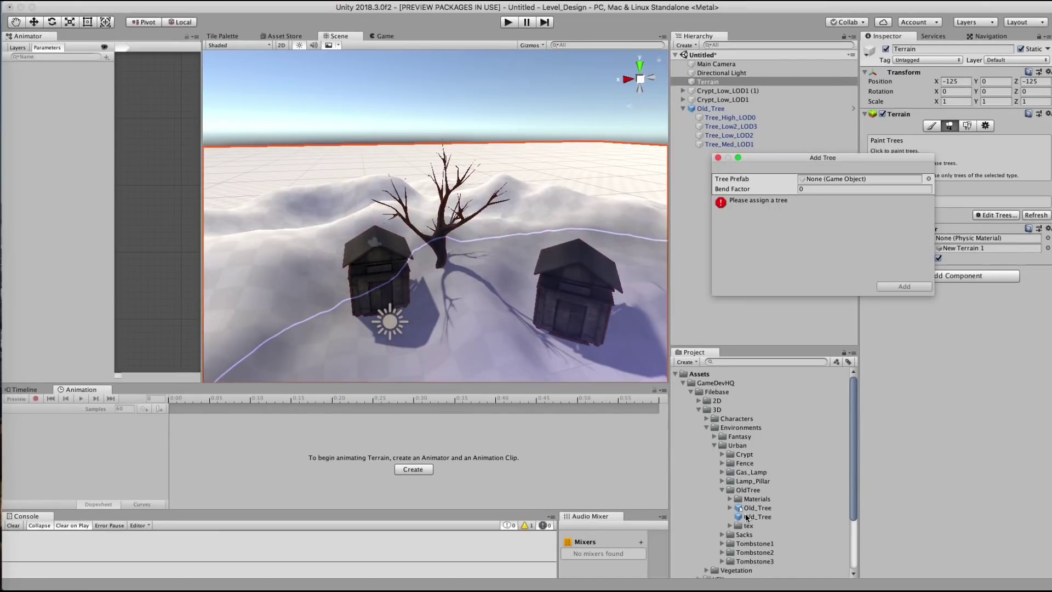
pyautogui.moveTo(745, 516); pyautogui.dragTo(818, 176)
pyautogui.click(903, 287)
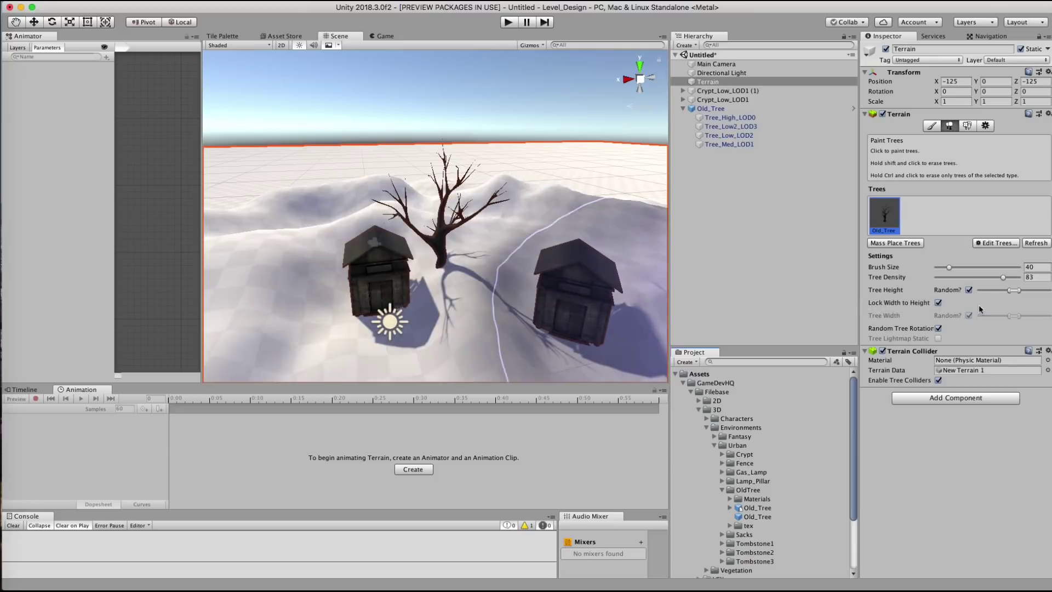
# Paint sparse Old_Trees around the crypts using a smaller brush and tree density 11
pyautogui.moveTo(948, 268); pyautogui.dragTo(941, 270)
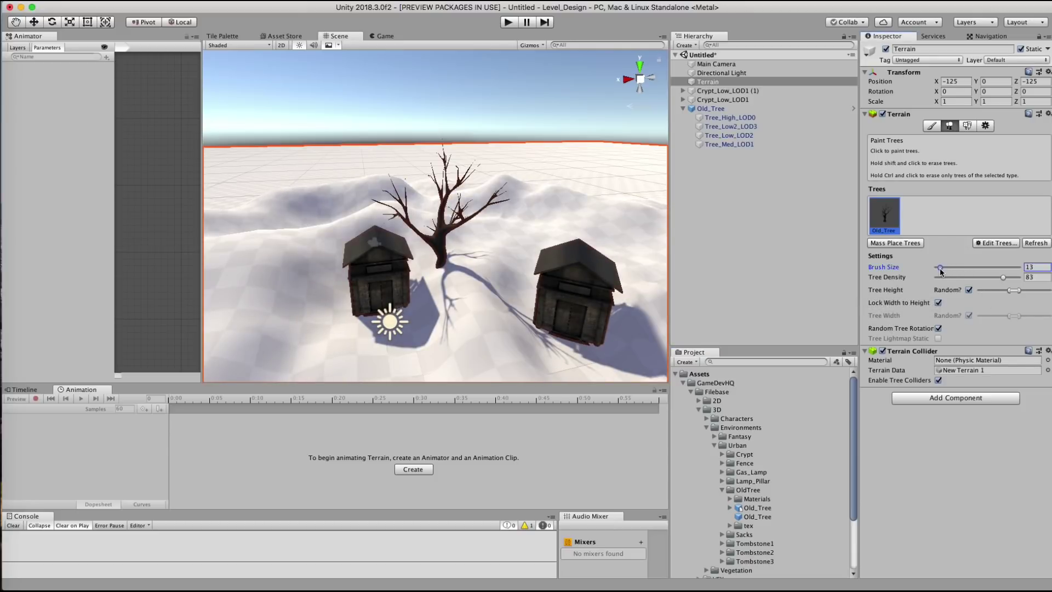
pyautogui.moveTo(518, 259); pyautogui.dragTo(592, 291)
pyautogui.hotkey('ctrl', 'z')
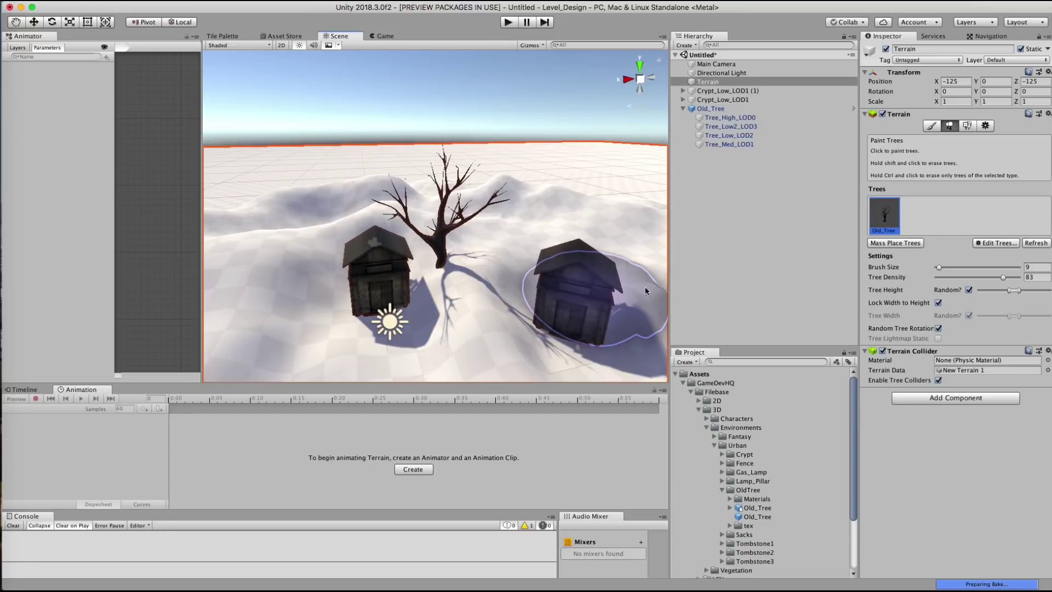
pyautogui.click(938, 276)
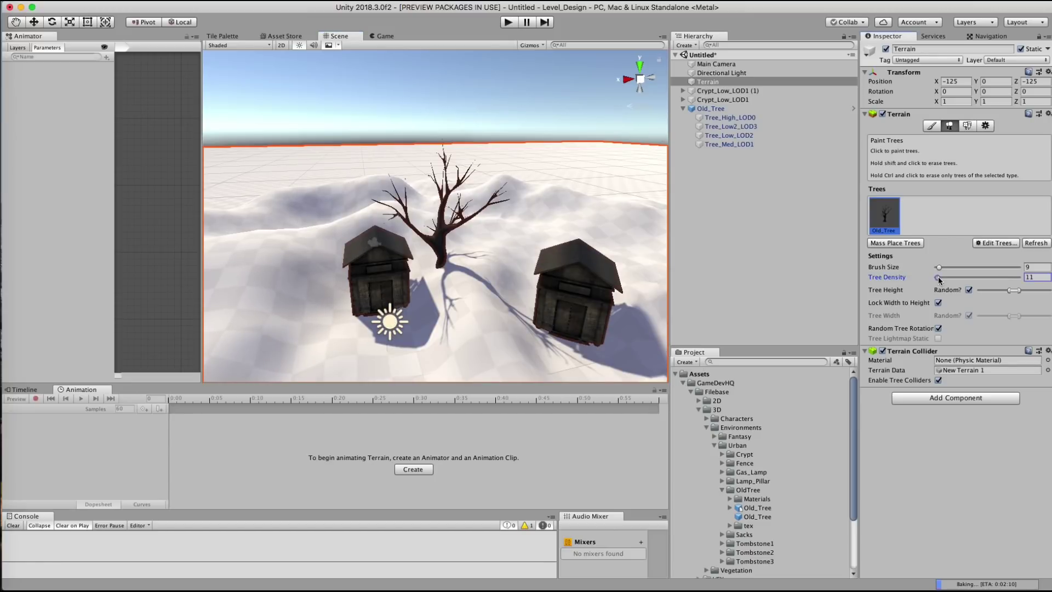
pyautogui.click(337, 272)
pyautogui.moveTo(276, 255)
pyautogui.mouseDown()
pyautogui.moveTo(378, 208)
pyautogui.moveTo(578, 233)
pyautogui.mouseUp()
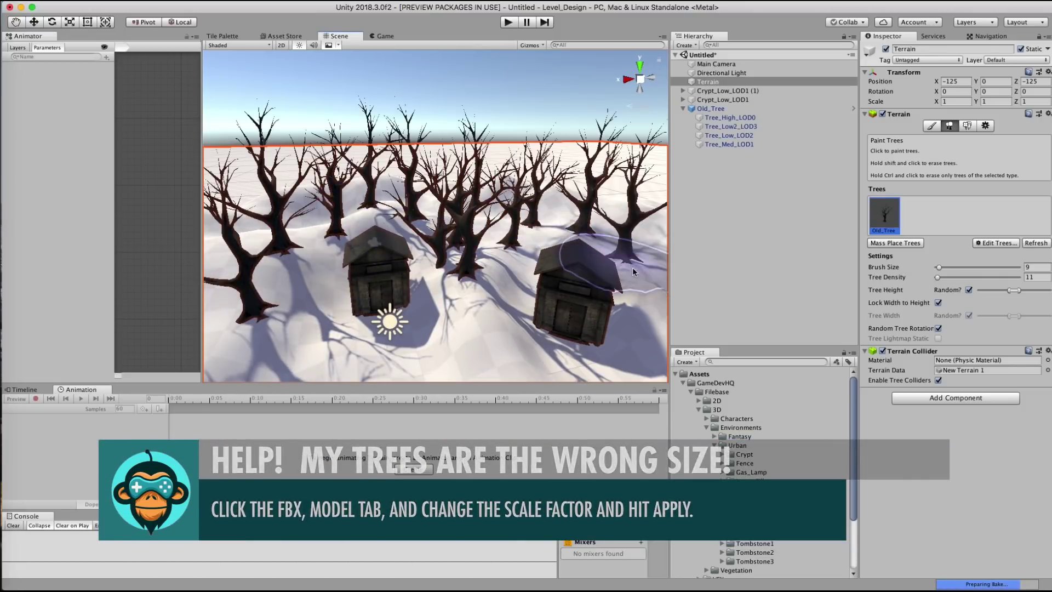
pyautogui.moveTo(577, 233); pyautogui.dragTo(652, 241)
# Delete the original standalone Old_Tree from the scene
pyautogui.click(708, 109)
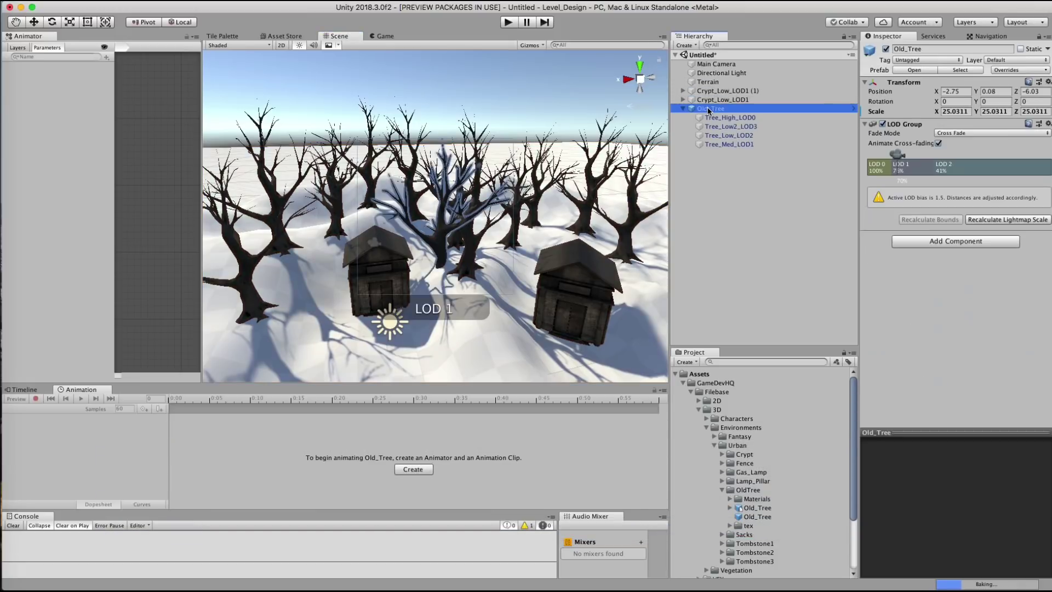
pyautogui.rightClick(710, 109)
pyautogui.click(733, 162)
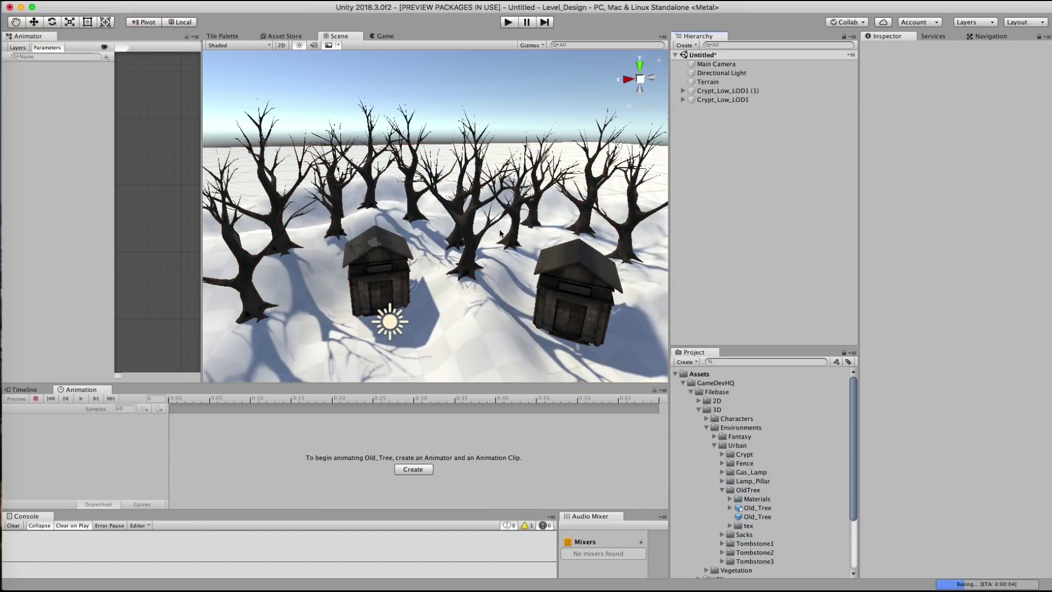
pyautogui.scroll(-3, 399, 286)
pyautogui.scroll(-3, 358, 260)
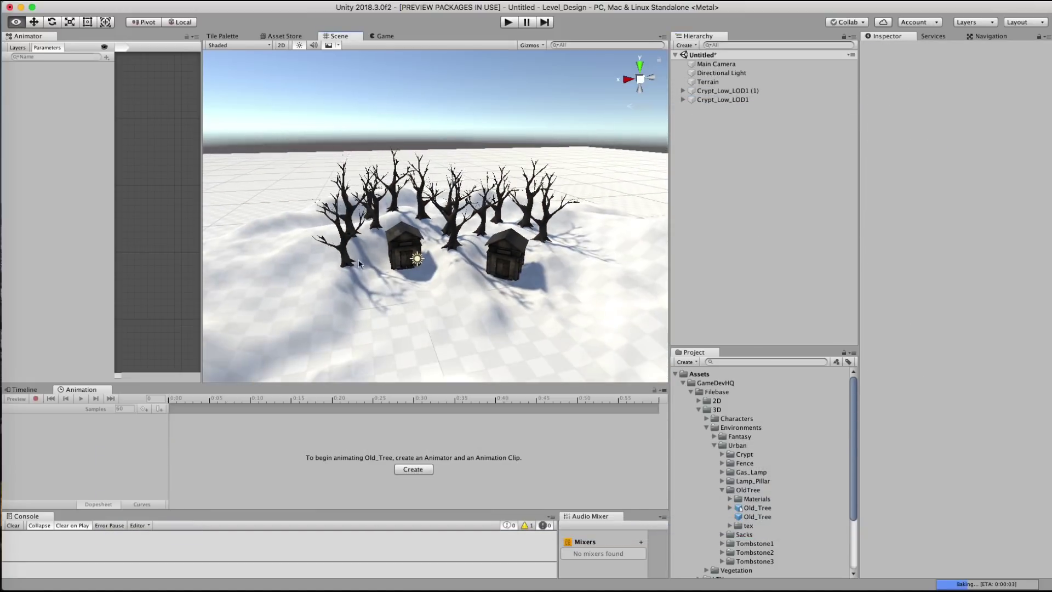
pyautogui.click(708, 81)
# Paint more Old_Trees to the left of and in front of the crypts
pyautogui.moveTo(280, 295); pyautogui.dragTo(224, 320)
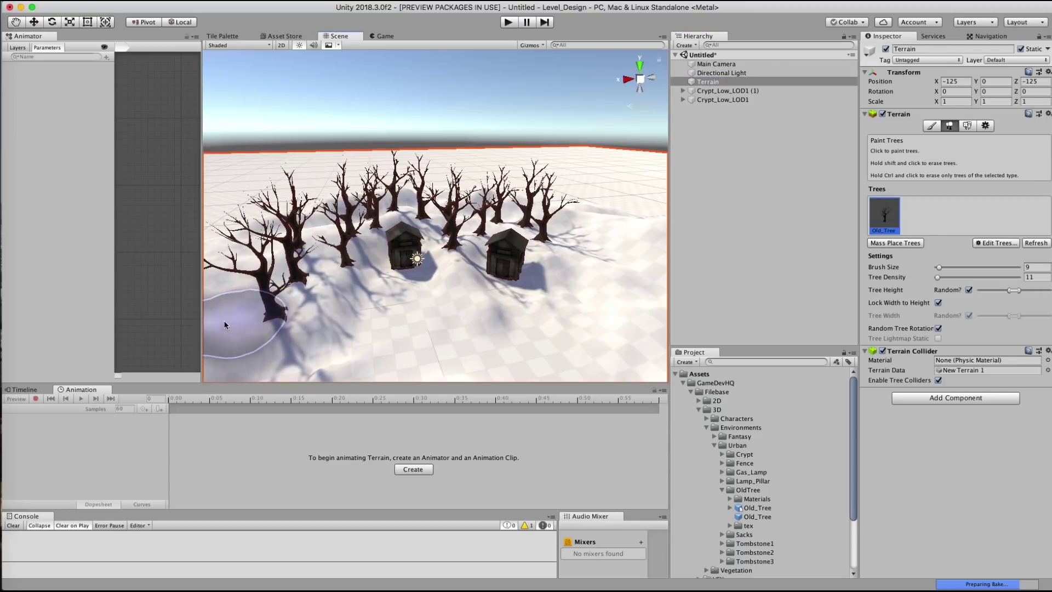
pyautogui.click(462, 299)
pyautogui.moveTo(480, 321)
pyautogui.keyDown('alt'); pyautogui.mouseDown()
pyautogui.moveTo(396, 271)
pyautogui.moveTo(409, 251)
pyautogui.mouseUp(); pyautogui.keyUp('alt')
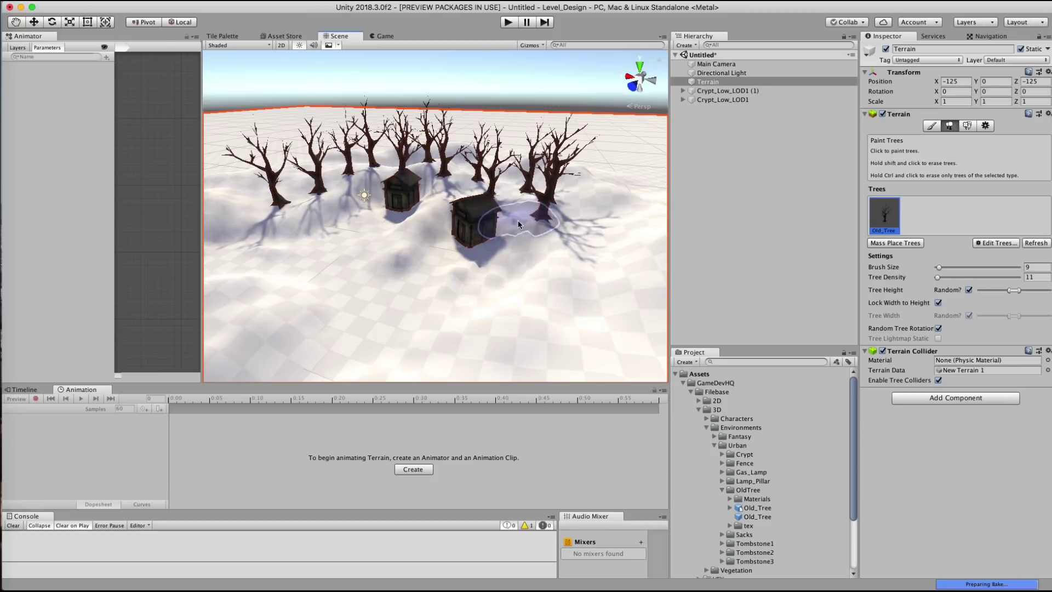
pyautogui.click(515, 307)
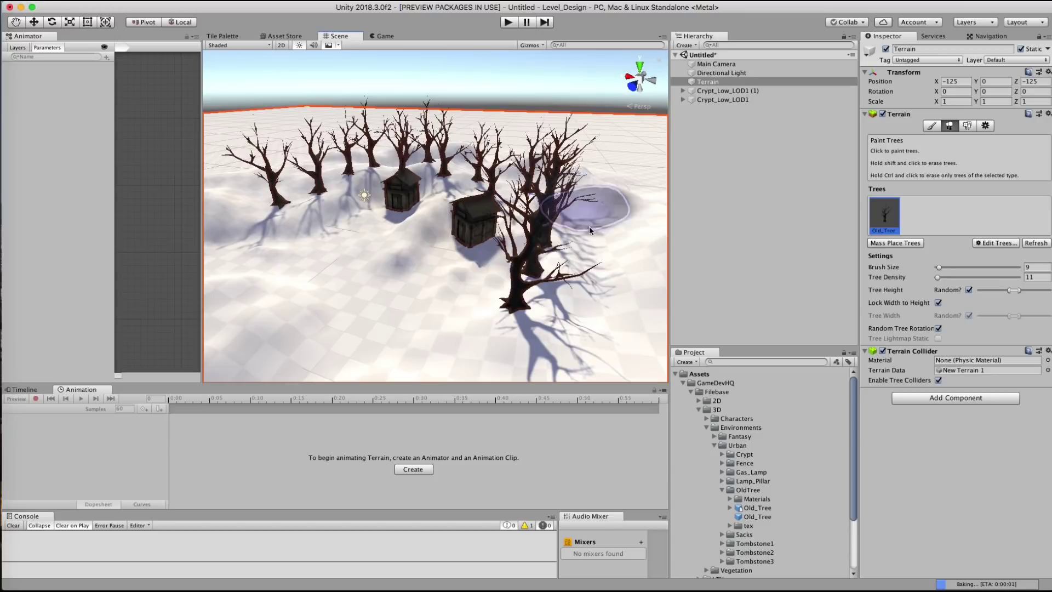
pyautogui.scroll(-3, 561, 339)
pyautogui.scroll(-3, 508, 261)
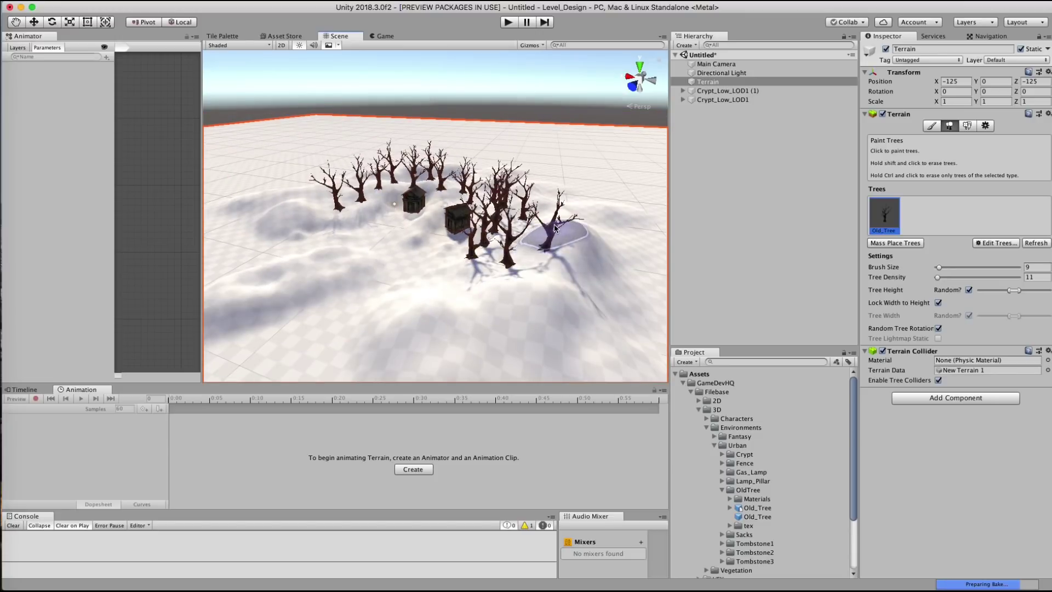
pyautogui.moveTo(554, 228)
pyautogui.mouseDown()
pyautogui.moveTo(548, 308)
pyautogui.moveTo(423, 341)
pyautogui.mouseUp()
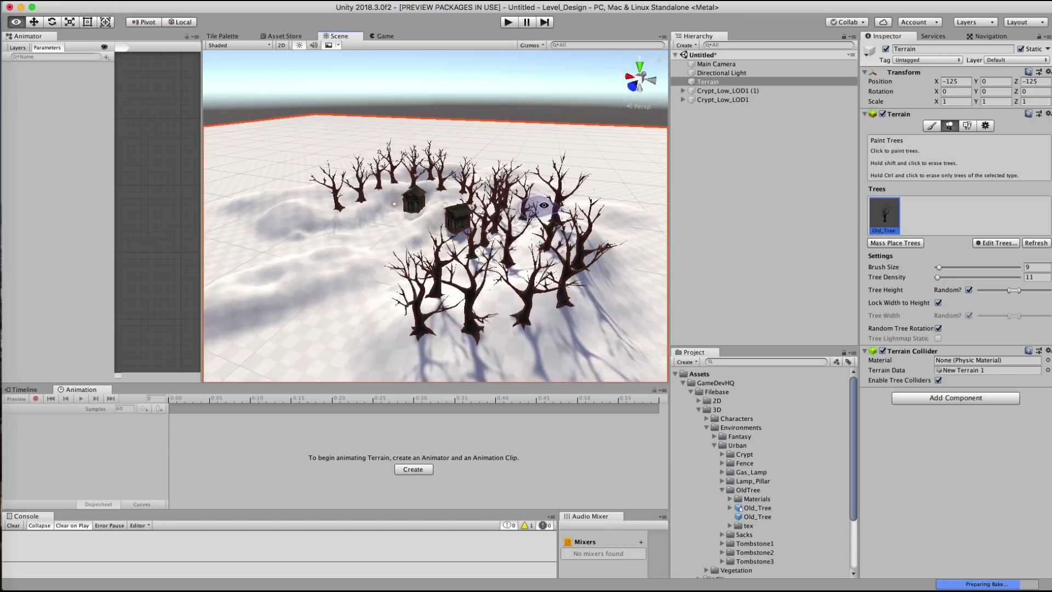
pyautogui.keyDown('alt'); pyautogui.moveTo(543, 205); pyautogui.dragTo(519, 187); pyautogui.keyUp('alt')
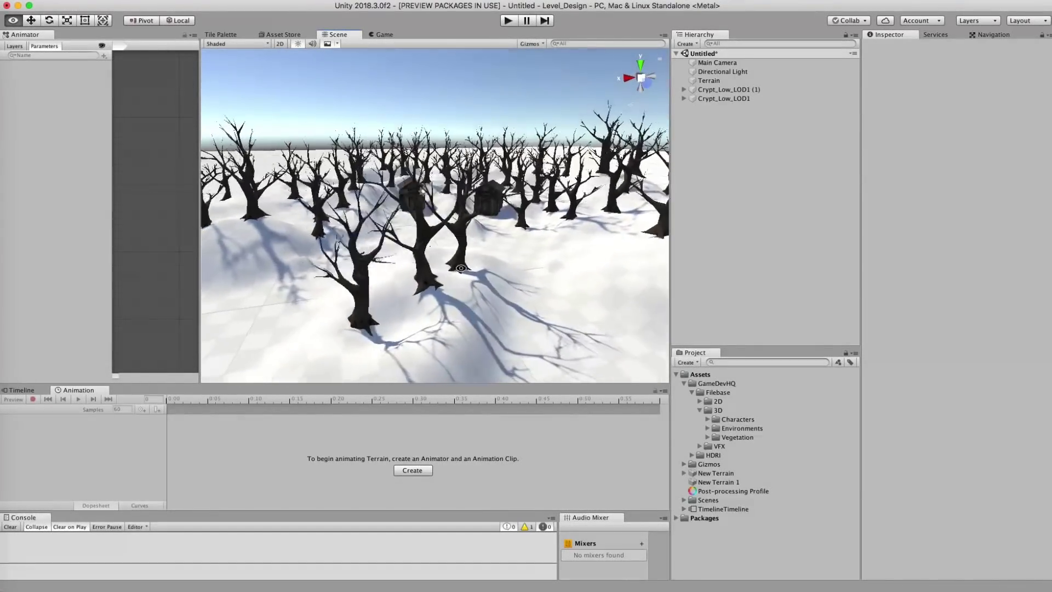
pyautogui.keyDown('alt'); pyautogui.moveTo(461, 268); pyautogui.dragTo(448, 278); pyautogui.keyUp('alt')
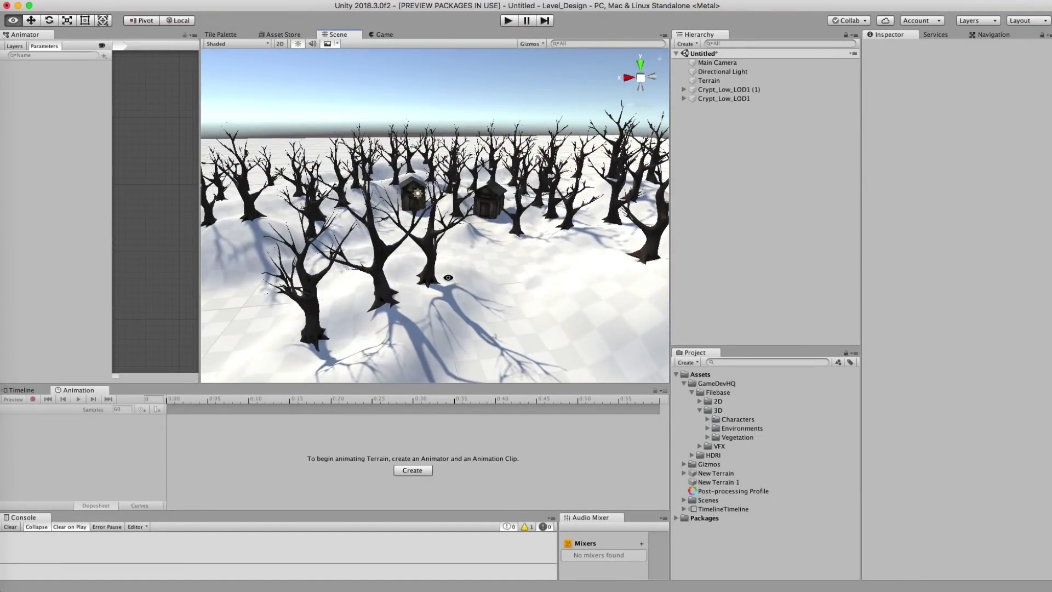
pyautogui.keyDown('alt'); pyautogui.moveTo(492, 236); pyautogui.dragTo(677, 261, button='right'); pyautogui.keyUp('alt')
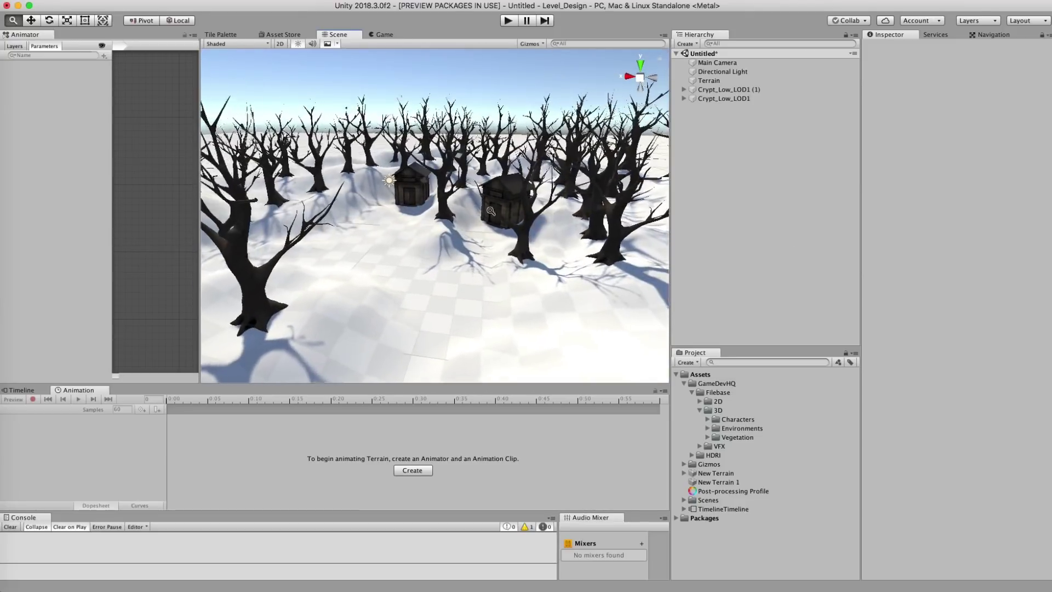
pyautogui.keyDown('alt'); pyautogui.moveTo(450, 207); pyautogui.dragTo(661, 221, button='right'); pyautogui.keyUp('alt')
pyautogui.keyDown('alt'); pyautogui.moveTo(543, 239); pyautogui.dragTo(513, 240); pyautogui.keyUp('alt')
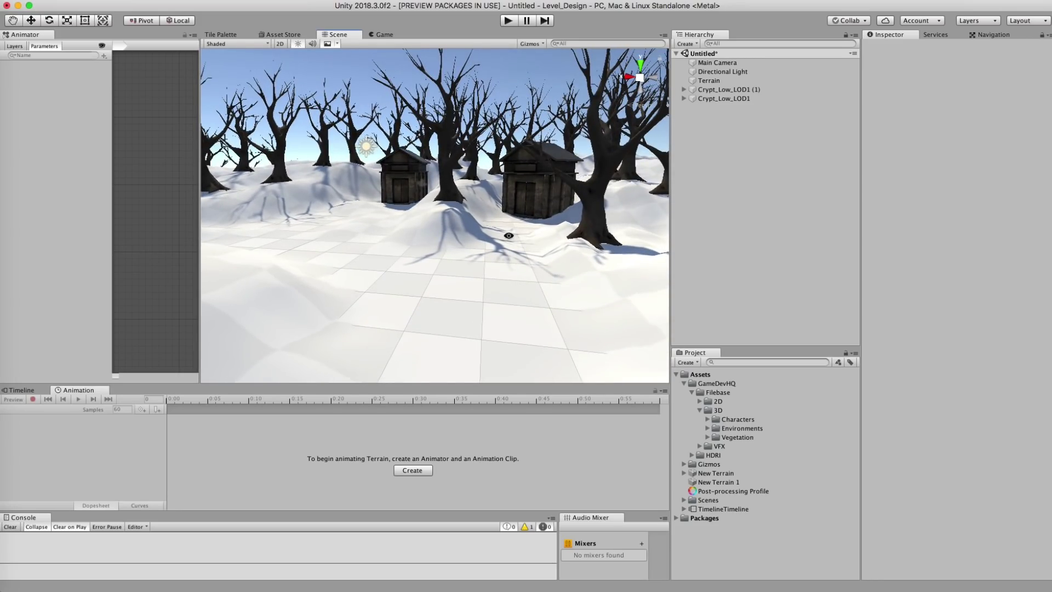
pyautogui.moveTo(509, 236)
pyautogui.keyDown('alt'); pyautogui.mouseDown()
pyautogui.moveTo(656, 264)
pyautogui.moveTo(489, 252)
pyautogui.moveTo(394, 269)
pyautogui.mouseUp(); pyautogui.keyUp('alt')
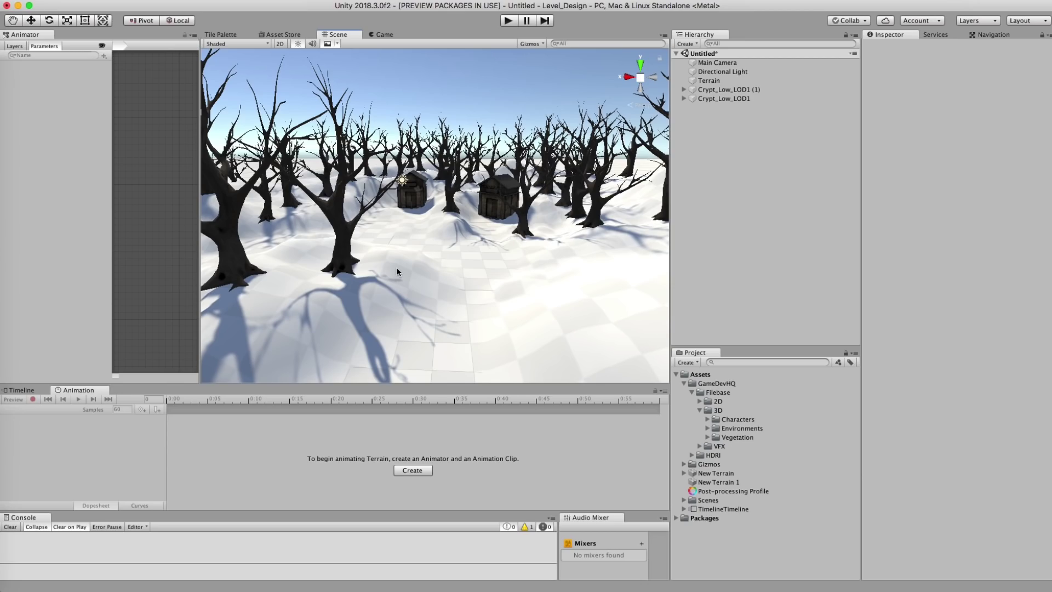
pyautogui.keyDown('alt'); pyautogui.moveTo(464, 217); pyautogui.dragTo(428, 242); pyautogui.keyUp('alt')
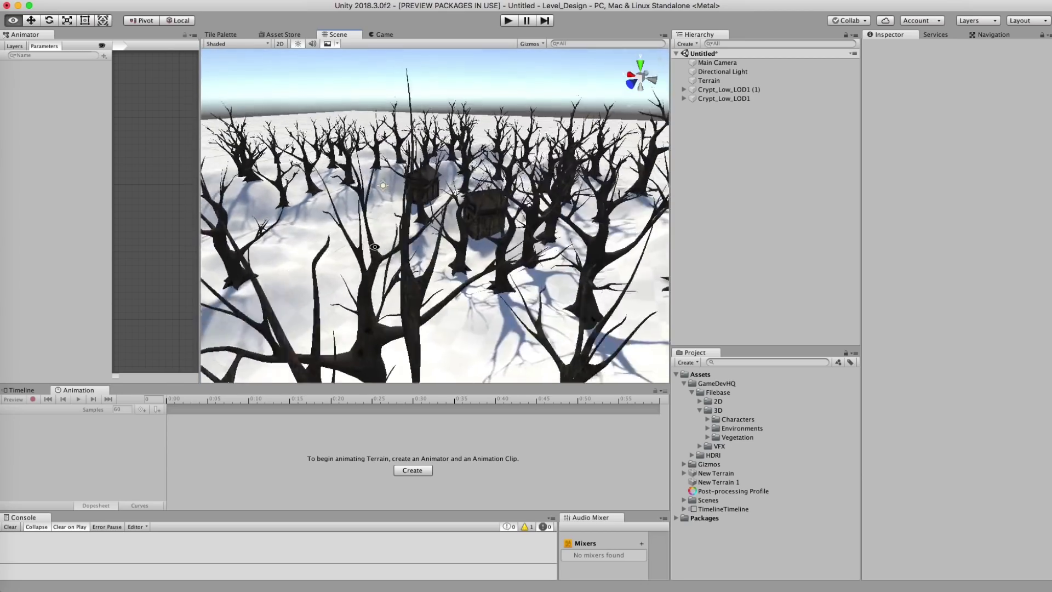